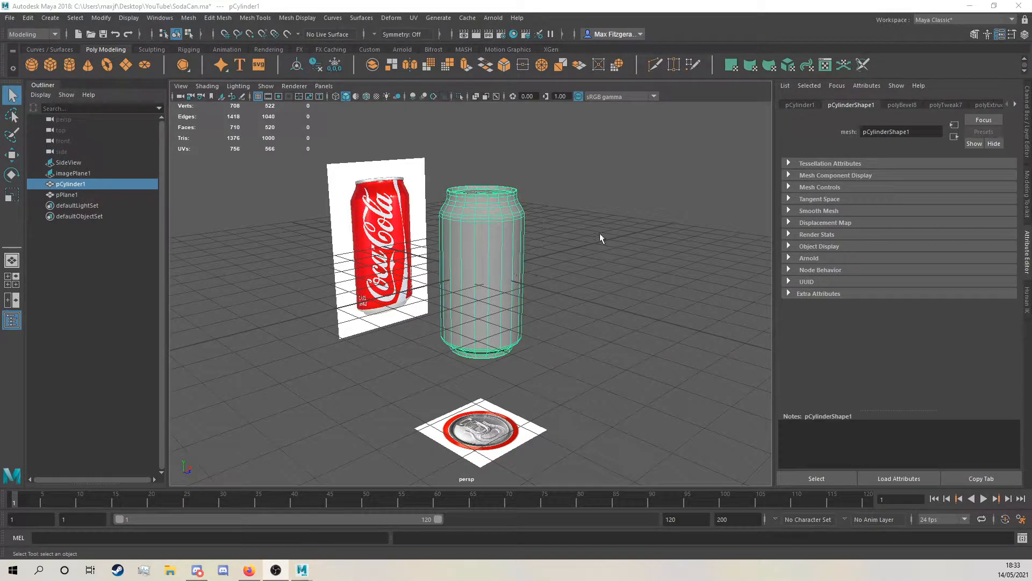
Combine the can body and the pPlane1 mesh into a single object and delete its construction history.
drag(569, 156, 428, 209)
scroll(514, 280, up, 2)
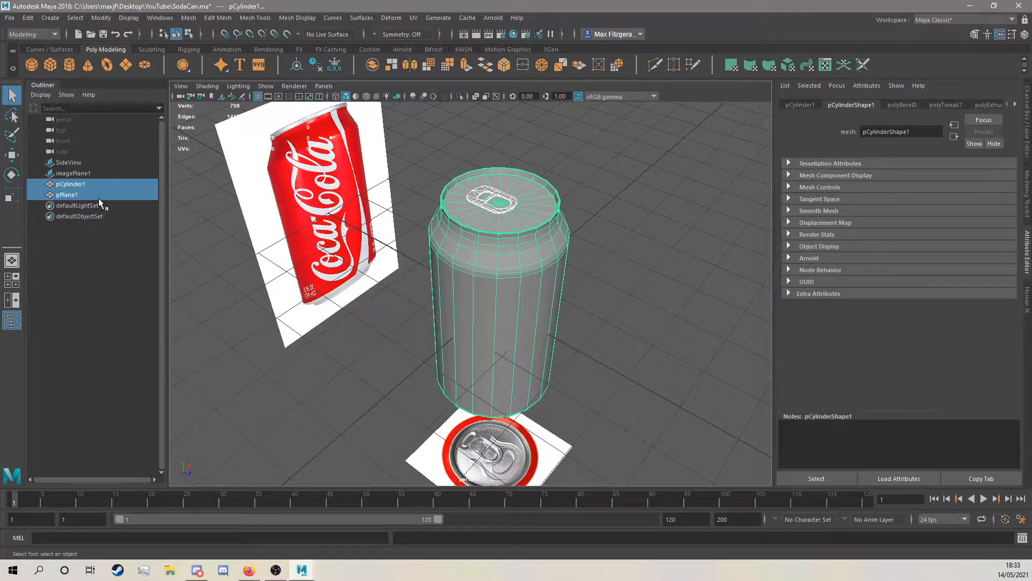
click(373, 65)
click(318, 69)
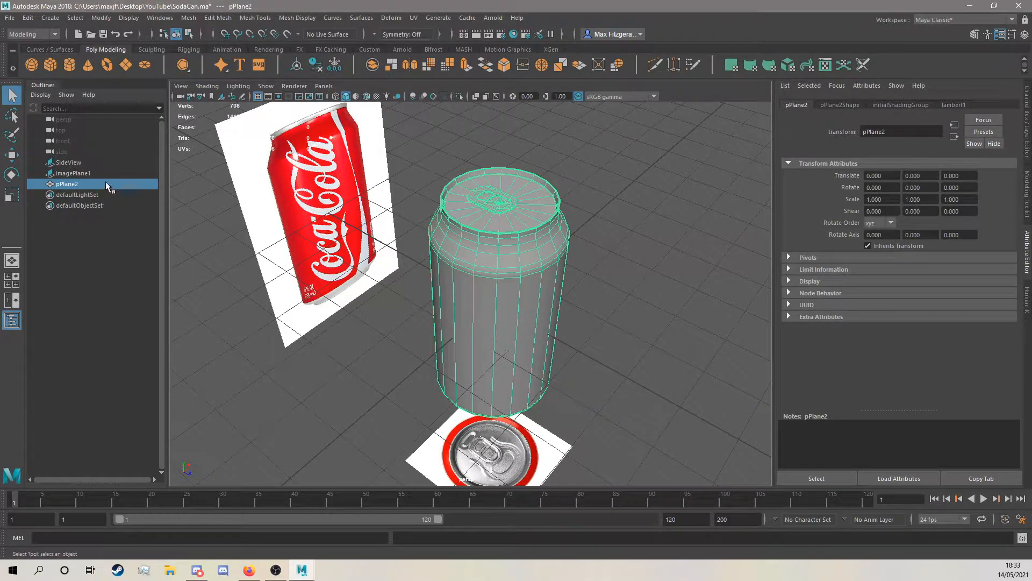
Rename the combined mesh as Can and keep it selected.
double_click(66, 184)
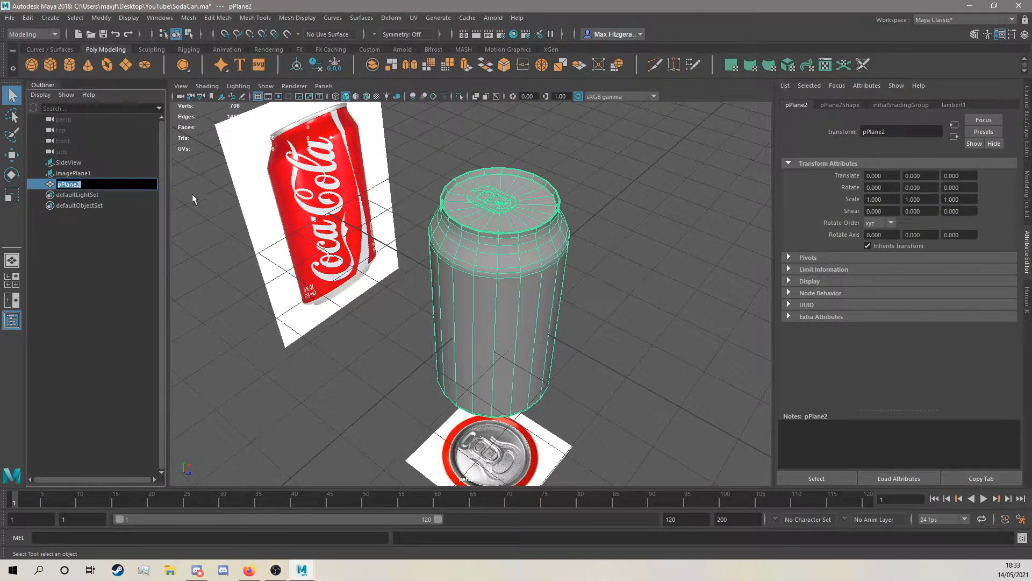
text(Can)
key(Return)
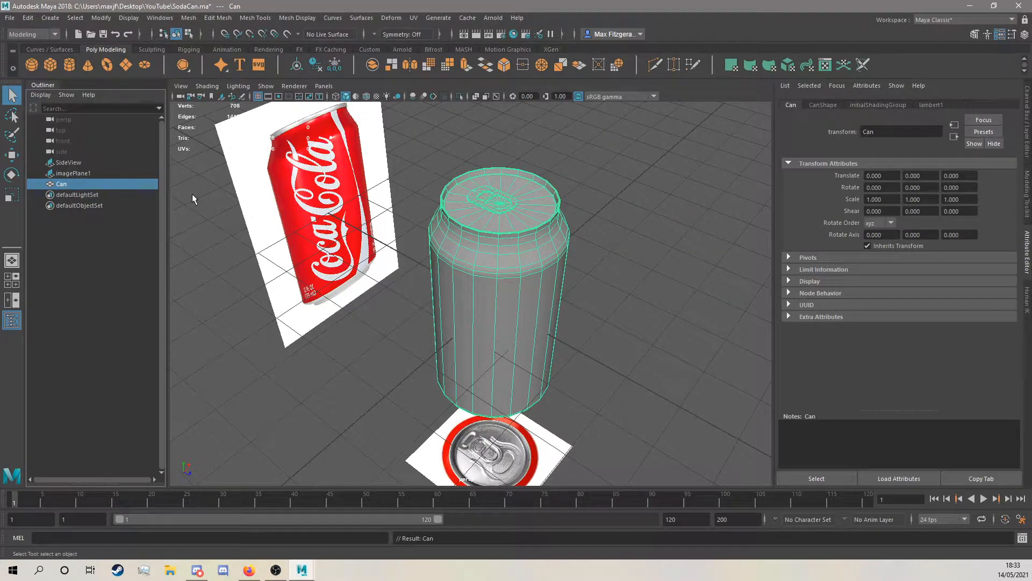
click(82, 263)
click(495, 239)
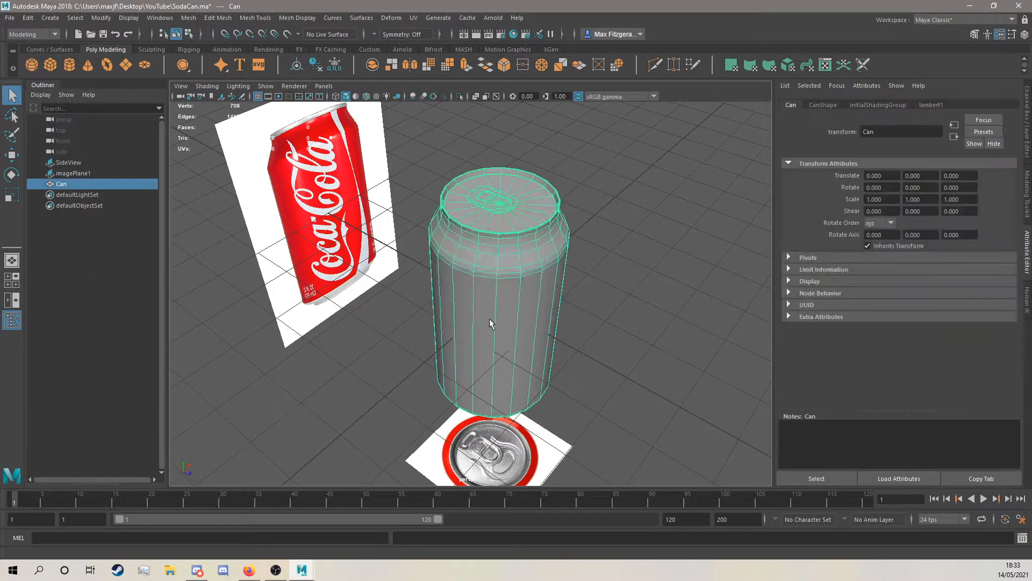
key(f)
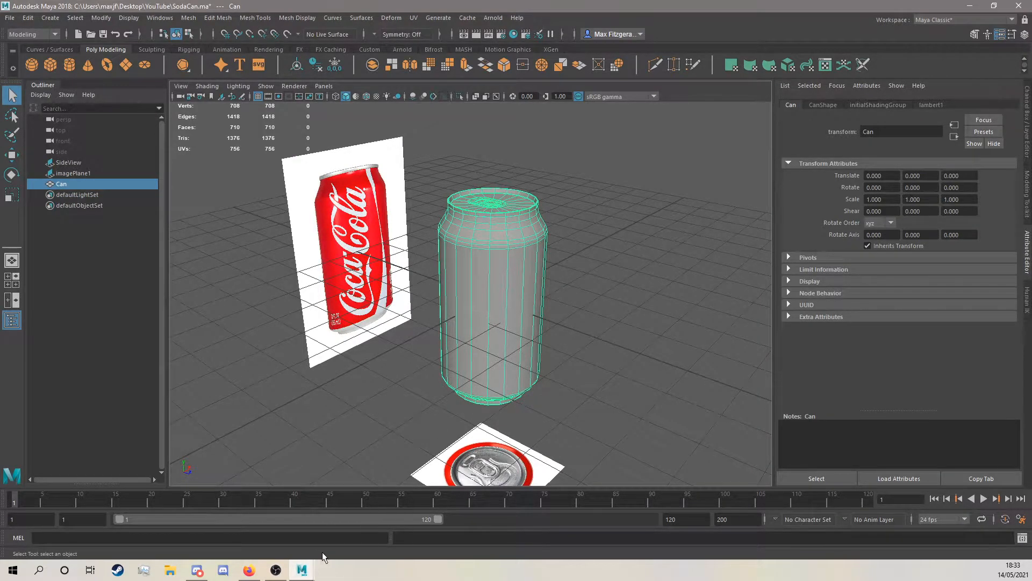
Switch to Firefox to view the image of an unwrapped checkered cube, and return to Maya.
click(249, 570)
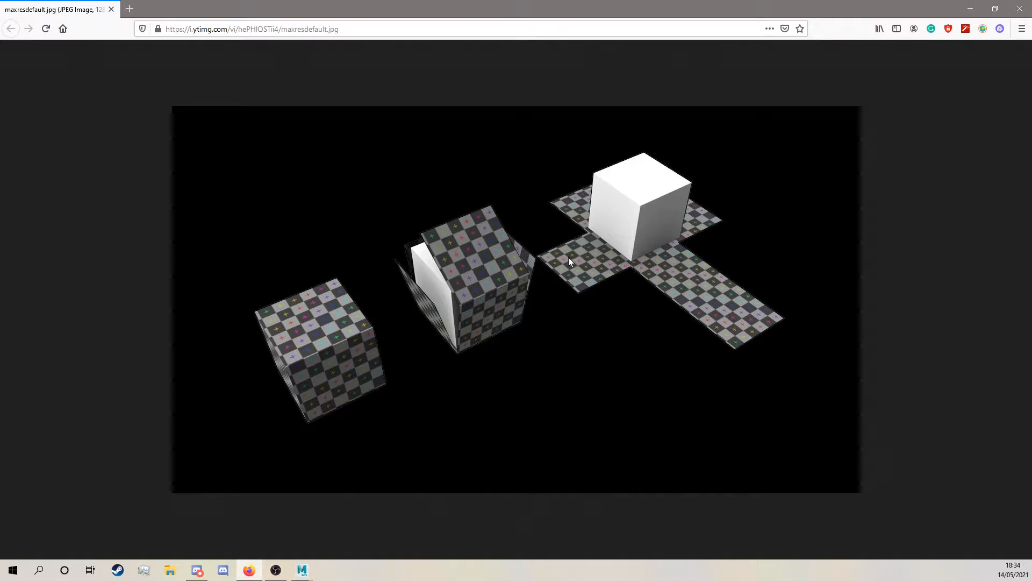
mouse_move(303, 571)
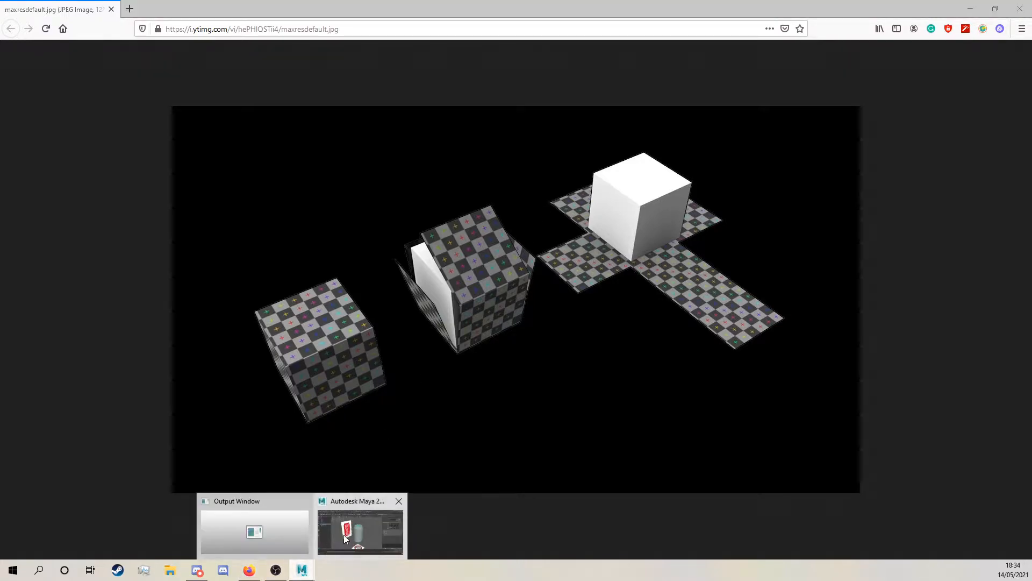
click(360, 524)
Examine the Coca-Cola side reference and compare it with the can model from several angles.
alt+drag(419, 280, 433, 191)
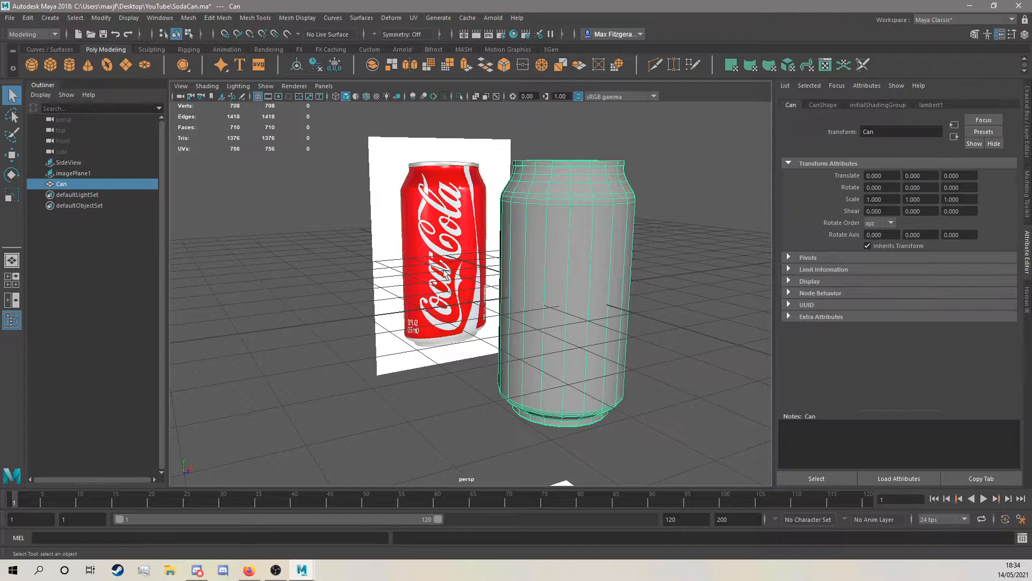
scroll(446, 277, up, 5)
scroll(453, 231, up, 3)
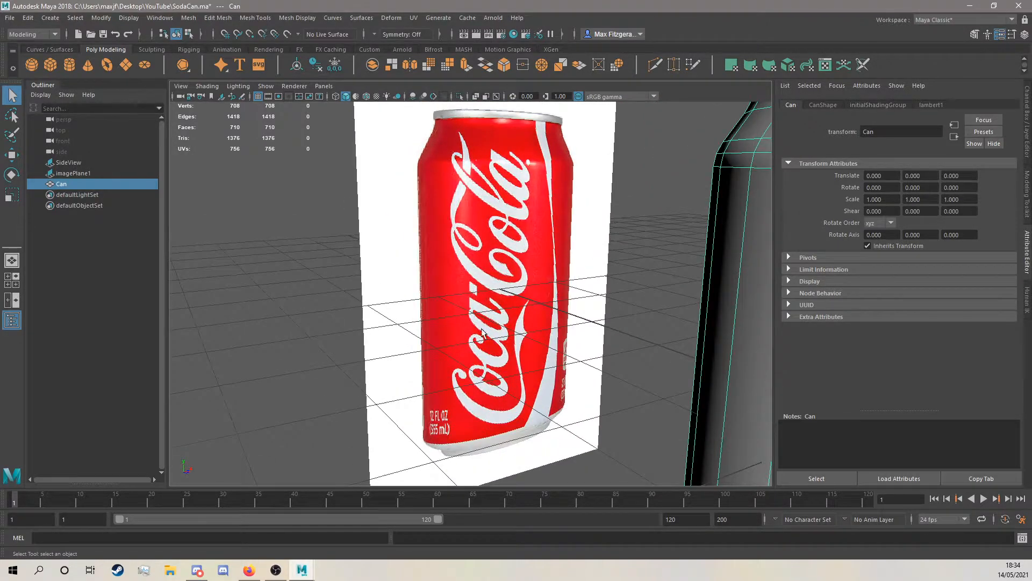
scroll(491, 283, down, 5)
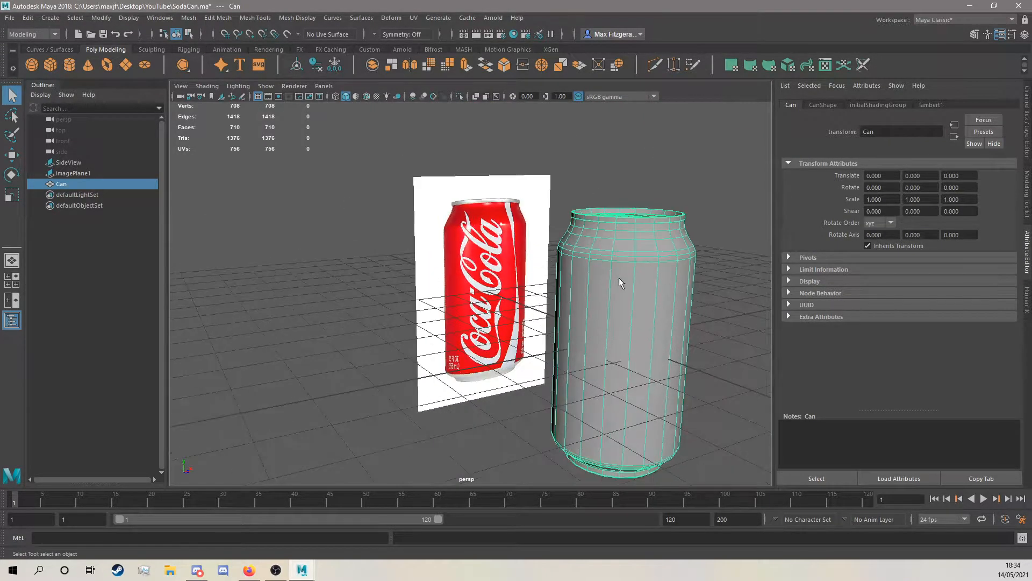
alt+middle_drag(598, 260, 572, 245)
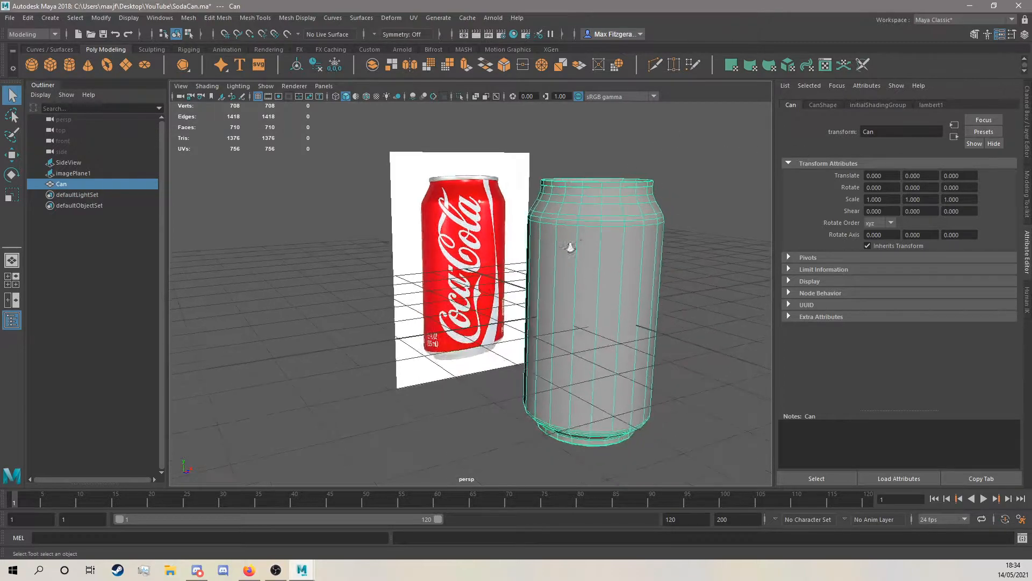
scroll(573, 246, down, 2)
alt+drag(572, 245, 577, 270)
alt+middle_drag(578, 270, 580, 242)
alt+drag(580, 242, 513, 246)
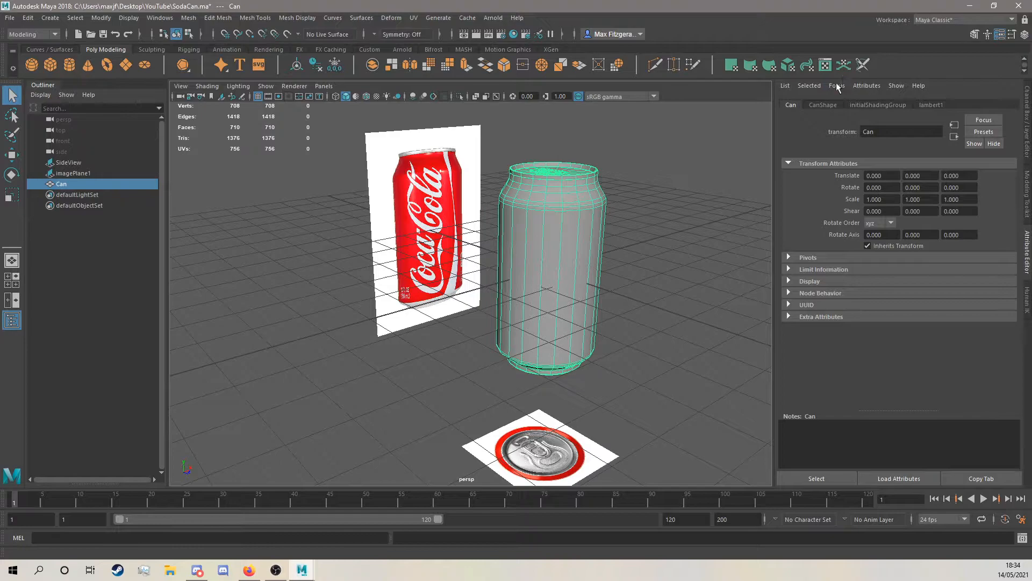
Open the UV Editor window to view the can's current UV layout, and close it again.
click(414, 18)
click(448, 38)
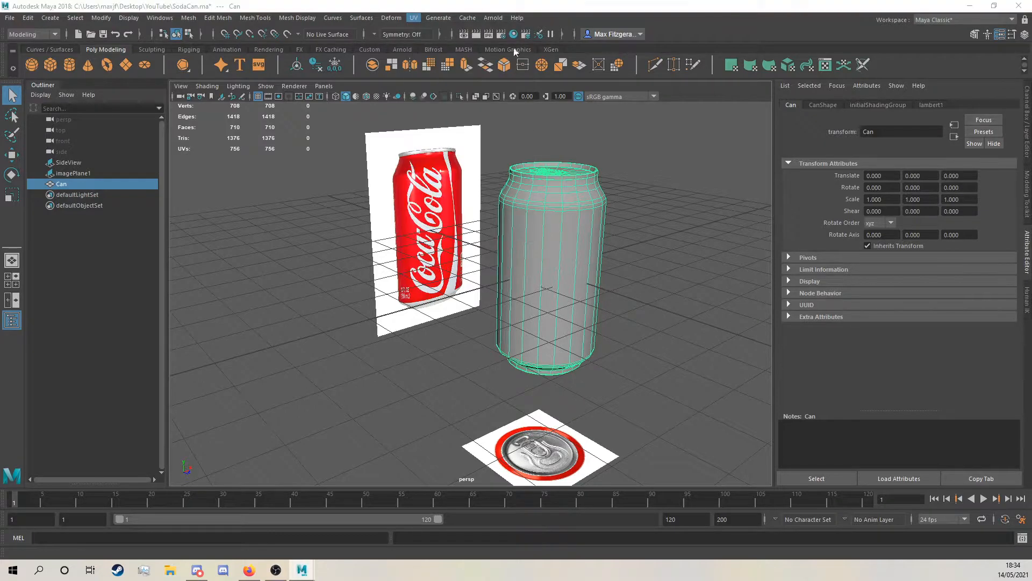
drag(288, 58, 287, 72)
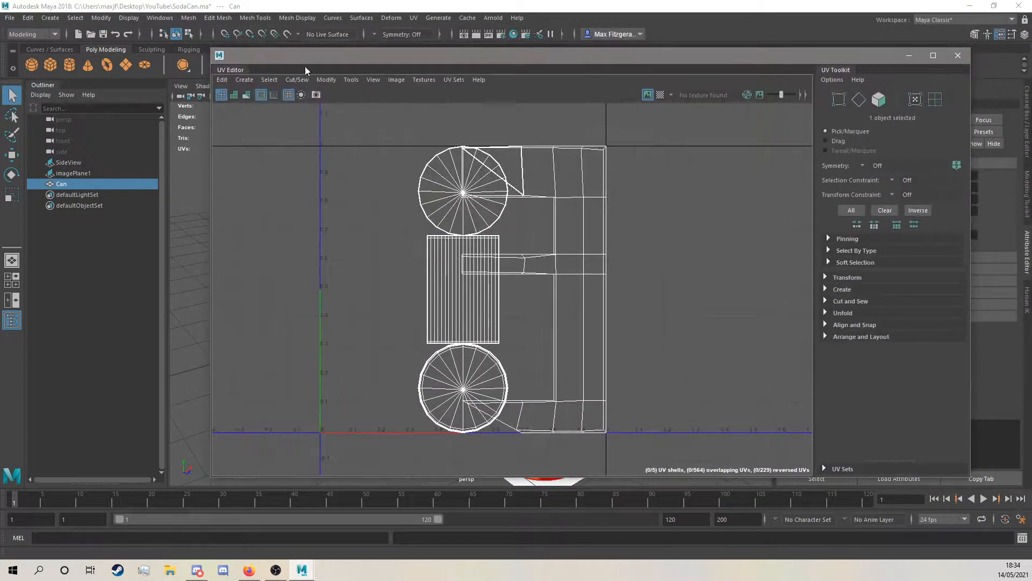
click(956, 58)
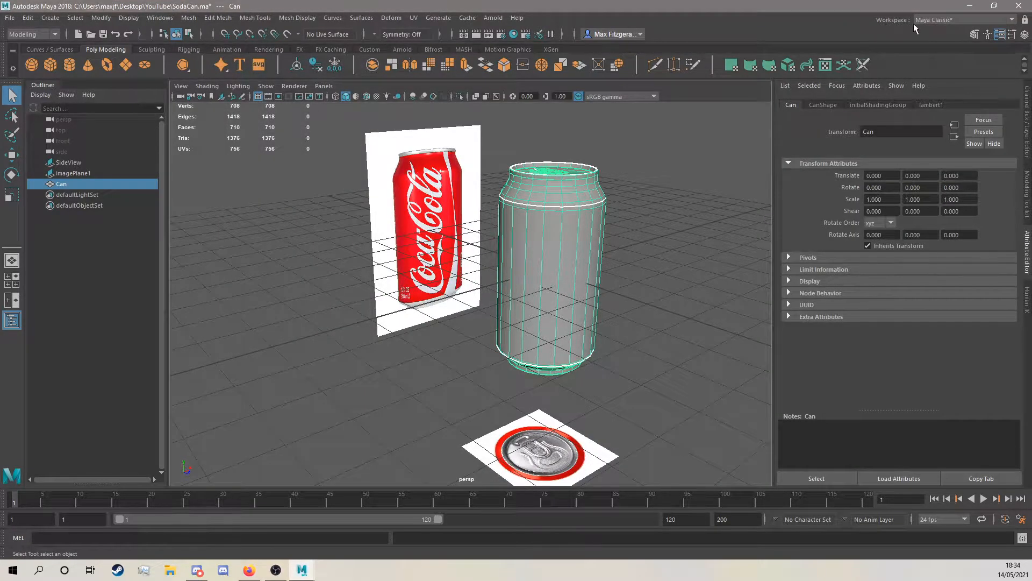
Change the workspace to UV Editing and widen the perspective view beside the UV Editor.
click(924, 21)
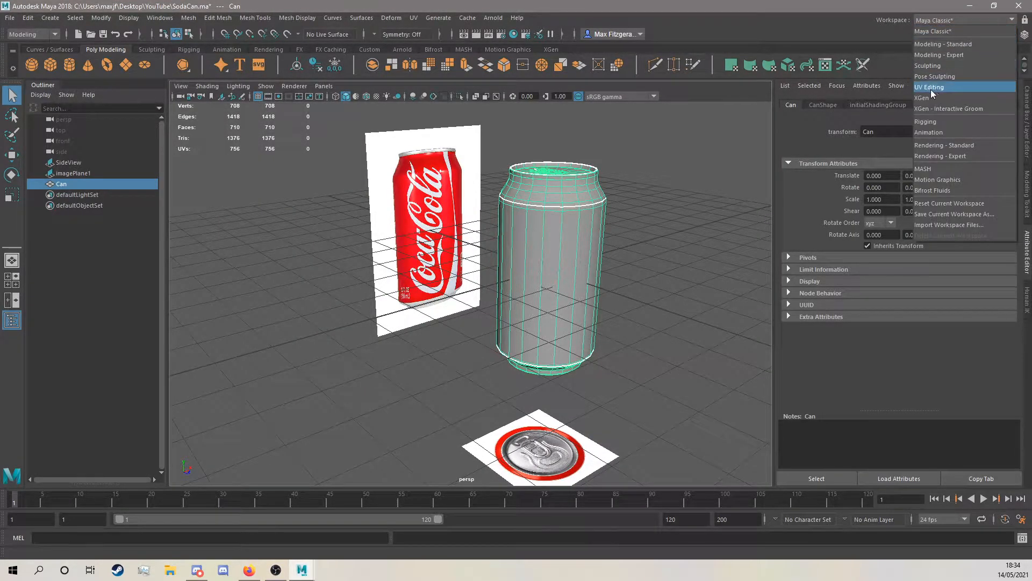
click(937, 88)
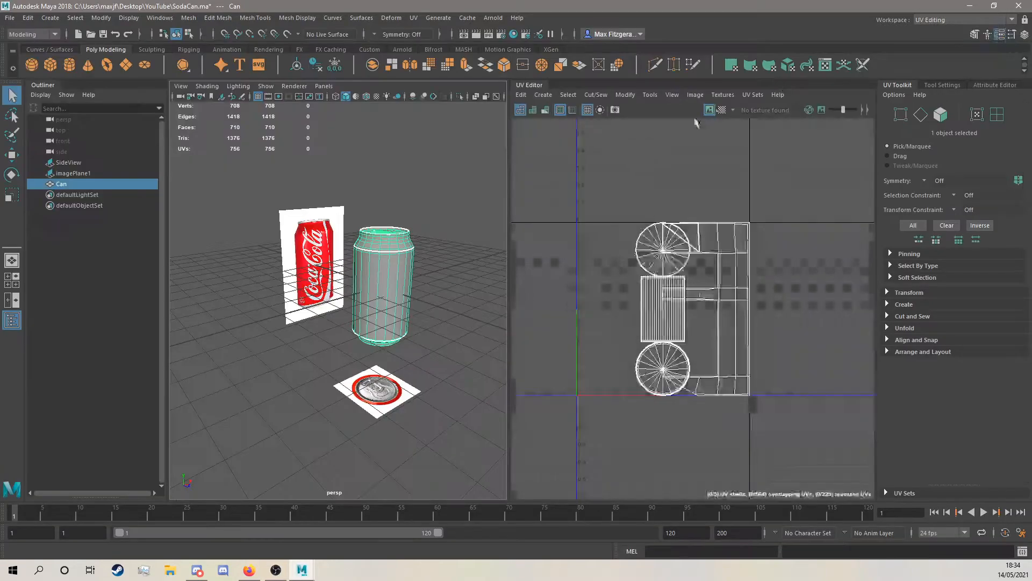
drag(511, 297, 583, 295)
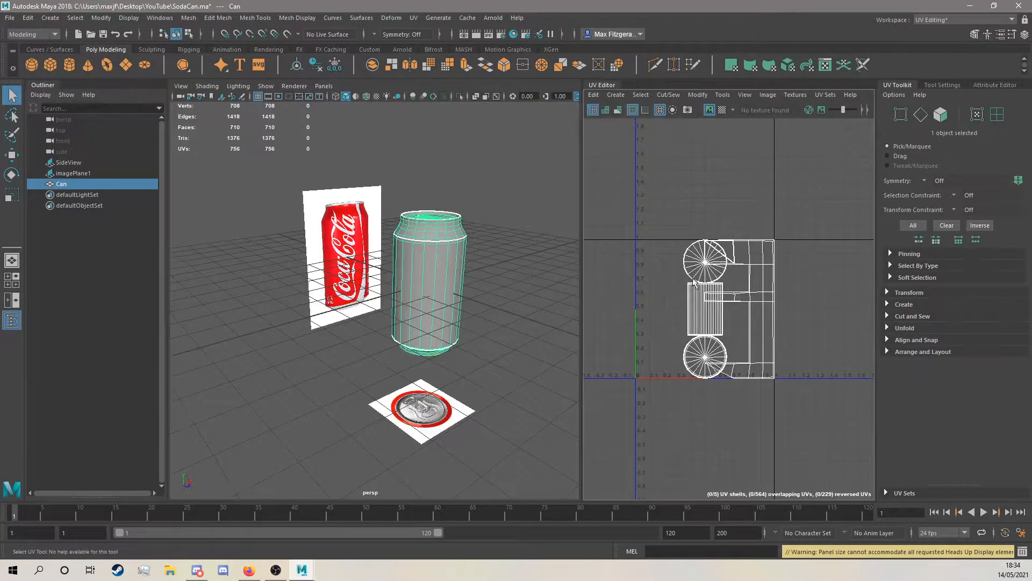
drag(582, 228, 559, 228)
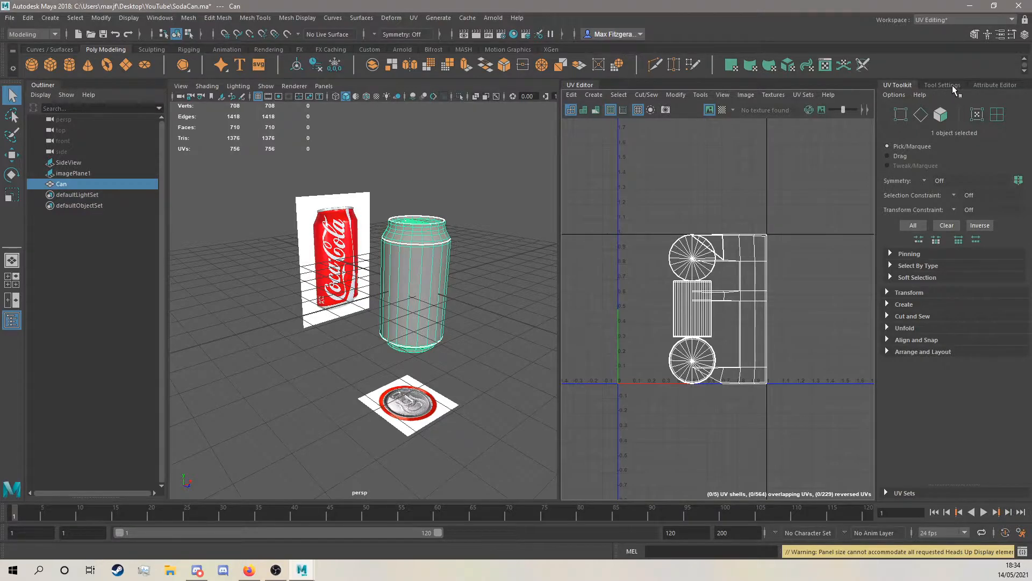
Adjust the split between the perspective view and the UV Editor so both the can and its whole UV layout fit.
click(986, 85)
click(837, 85)
click(803, 85)
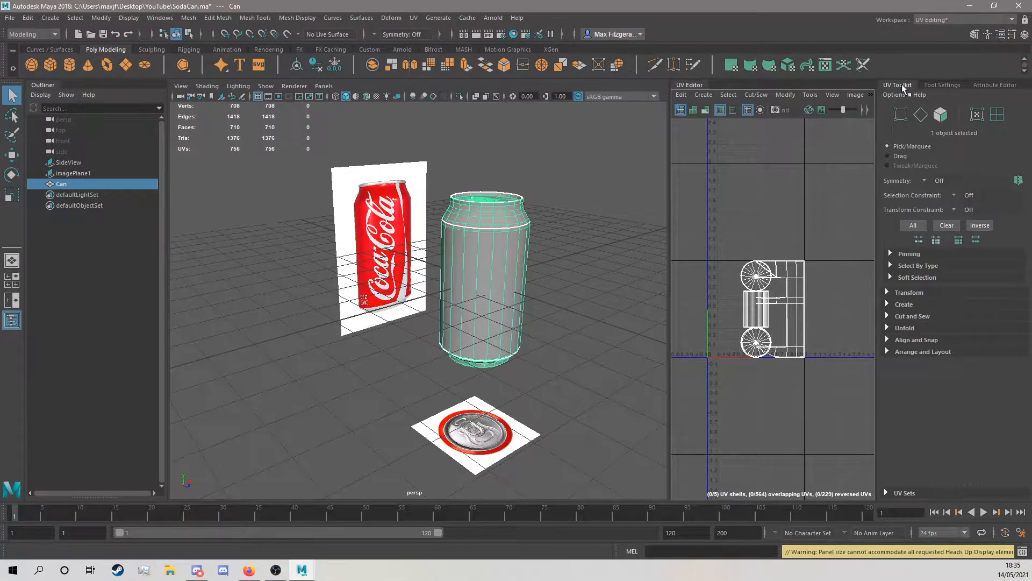
scroll(803, 311, up, 3)
scroll(776, 301, down, 1)
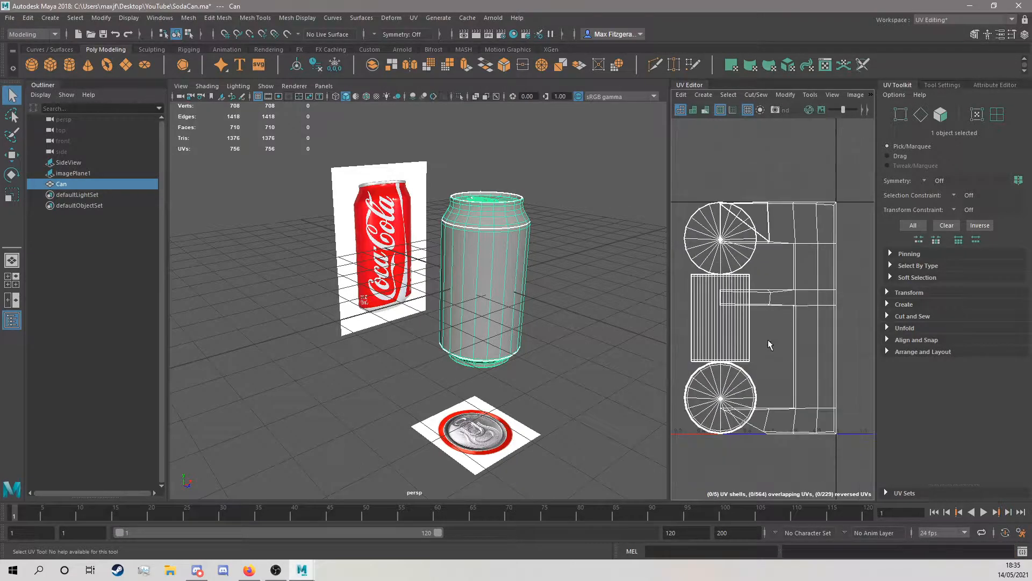
drag(668, 328, 562, 325)
scroll(638, 315, down, 2)
scroll(699, 314, down, 2)
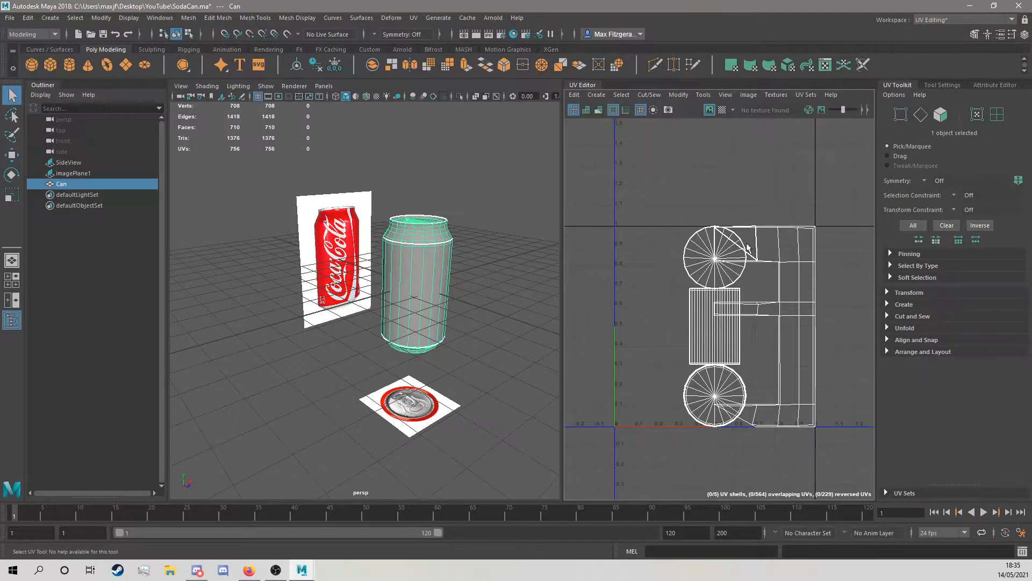
scroll(728, 326, up, 1)
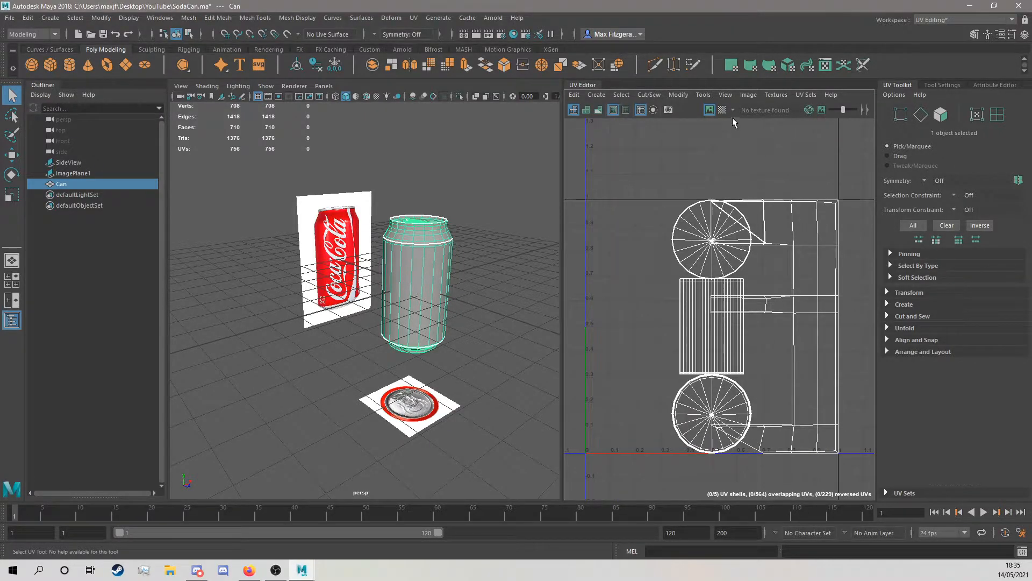
Display the checker map on the can and in the UV Editor.
scroll(431, 250, up, 2)
alt+drag(446, 228, 400, 262)
scroll(445, 262, up, 2)
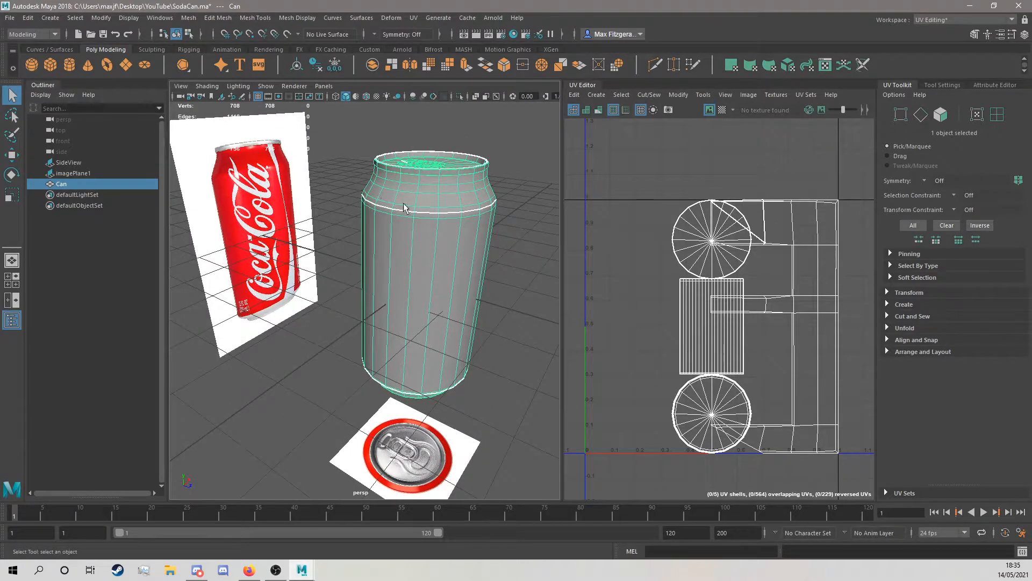
click(723, 111)
Examine the checker pattern around the can for stretching and compare it with the UV layout.
scroll(441, 252, up, 3)
alt+drag(441, 253, 467, 250)
alt+middle_drag(657, 275, 708, 265)
scroll(681, 224, up, 6)
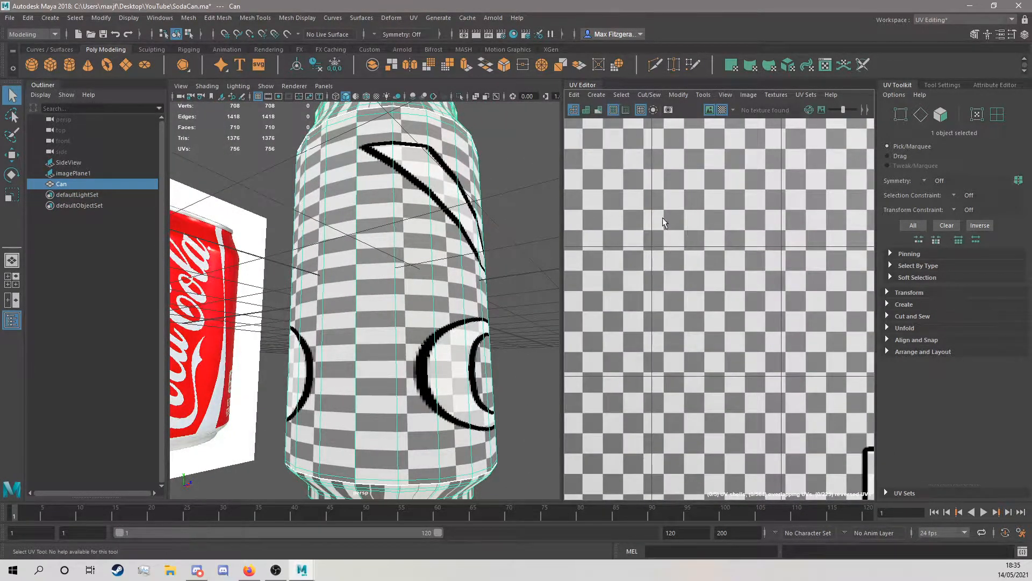
scroll(677, 259, down, 8)
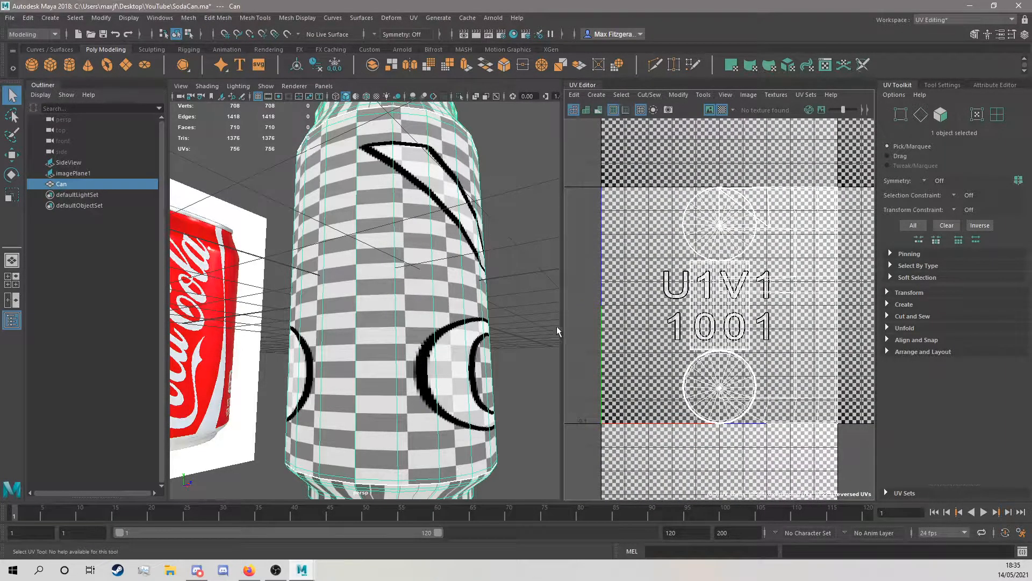
scroll(447, 334, down, 2)
alt+drag(448, 334, 404, 316)
scroll(403, 316, up, 3)
alt+drag(334, 340, 492, 343)
scroll(439, 376, down, 4)
scroll(381, 333, down, 5)
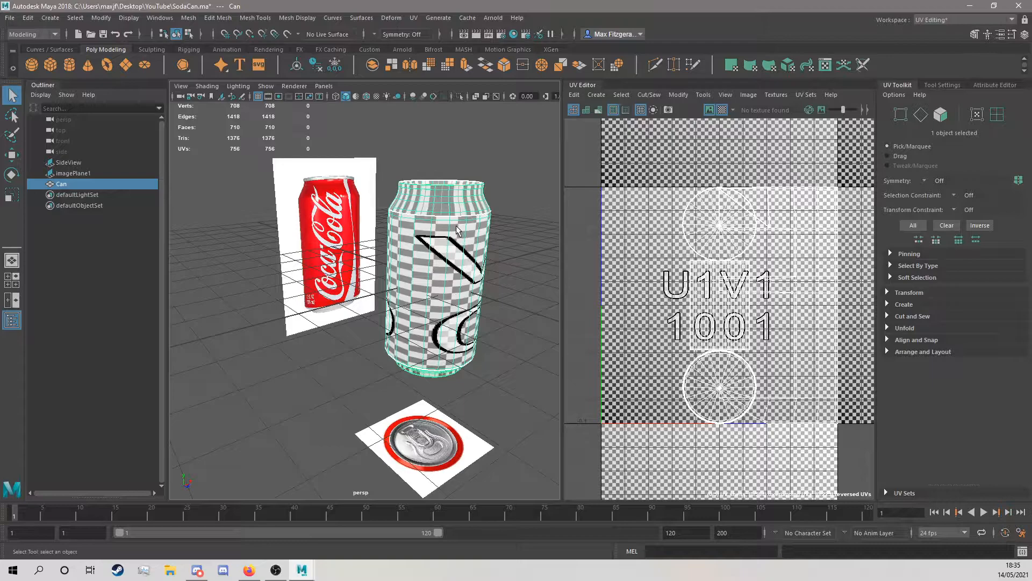
Apply a camera-based UV projection to the whole can and hide the checker image in the UV Editor.
click(891, 305)
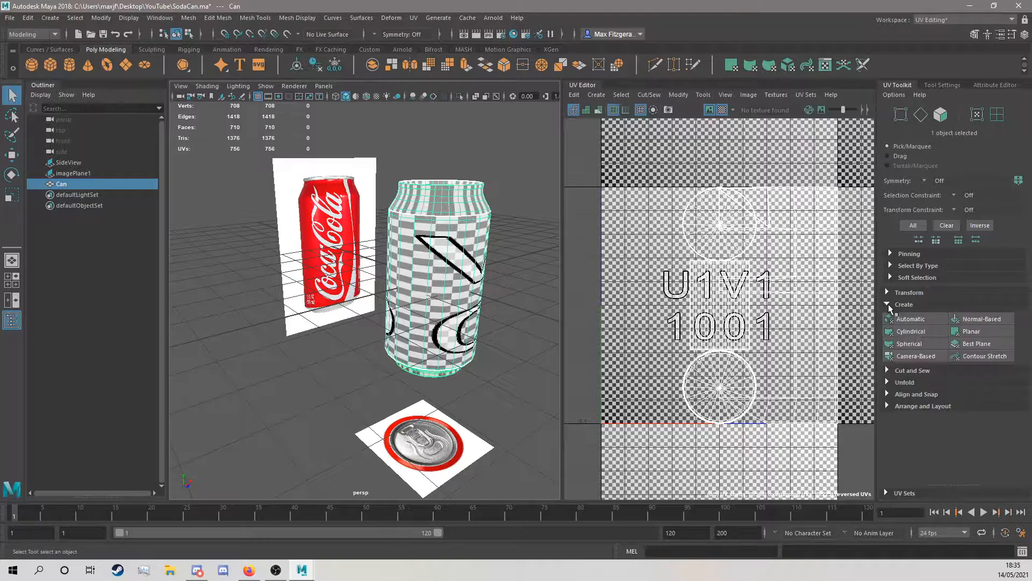
click(912, 356)
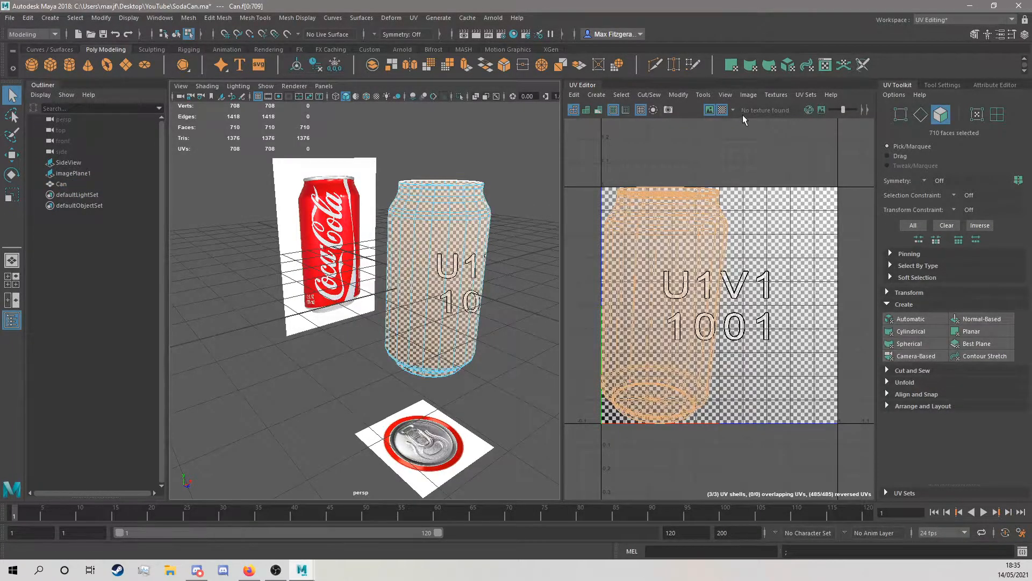
click(710, 109)
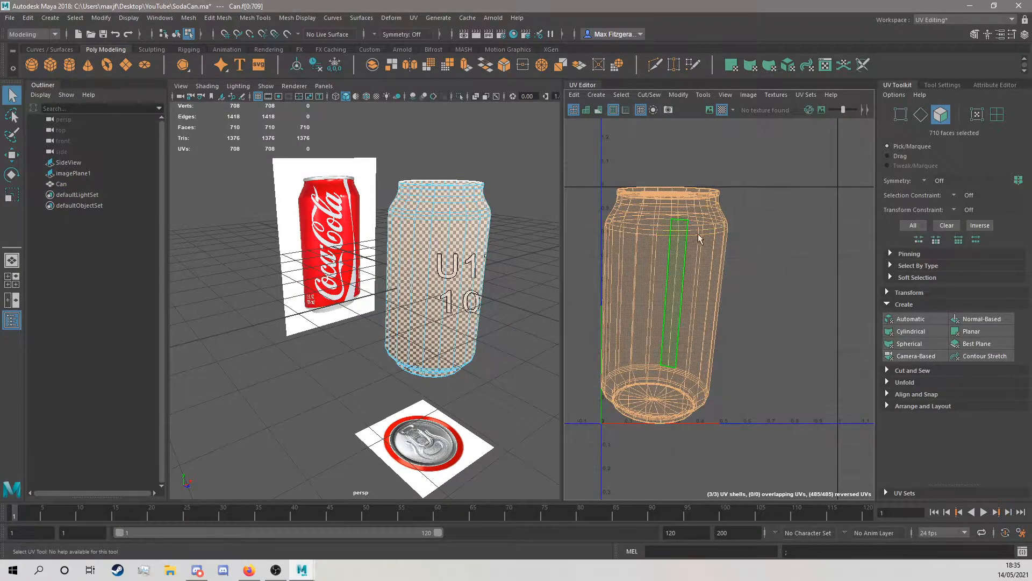
scroll(693, 246, up, 3)
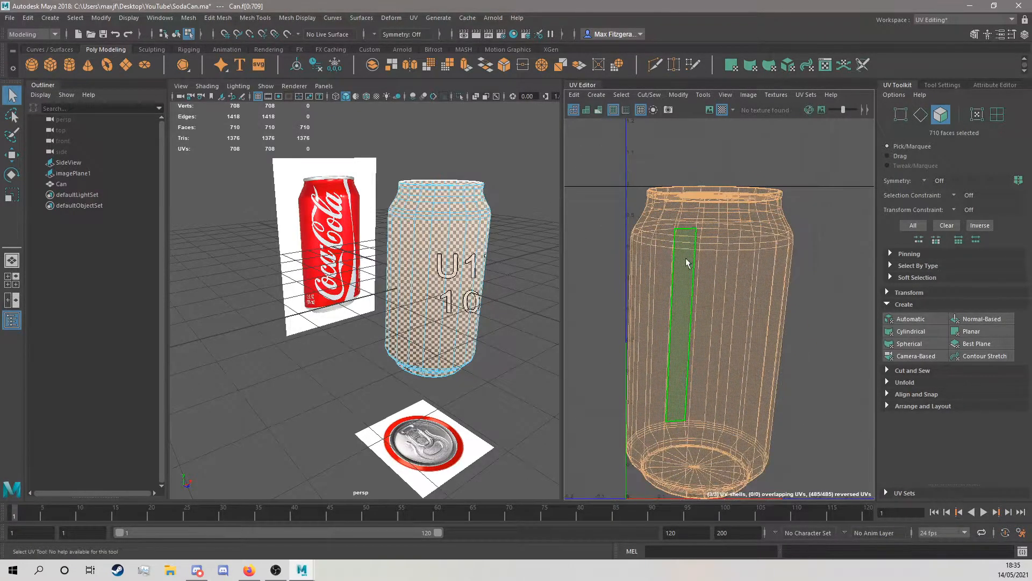
Examine the Coca-Cola reference image up close, especially where the printed label ends near the base.
alt+drag(472, 257, 441, 228)
alt+drag(395, 263, 530, 261)
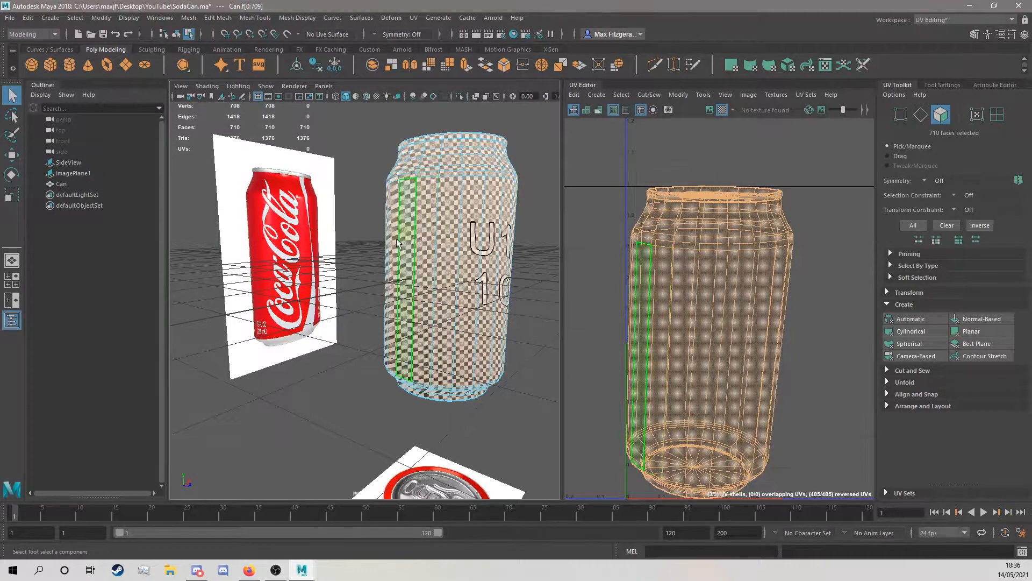
alt+middle_drag(250, 318, 310, 311)
scroll(311, 310, up, 3)
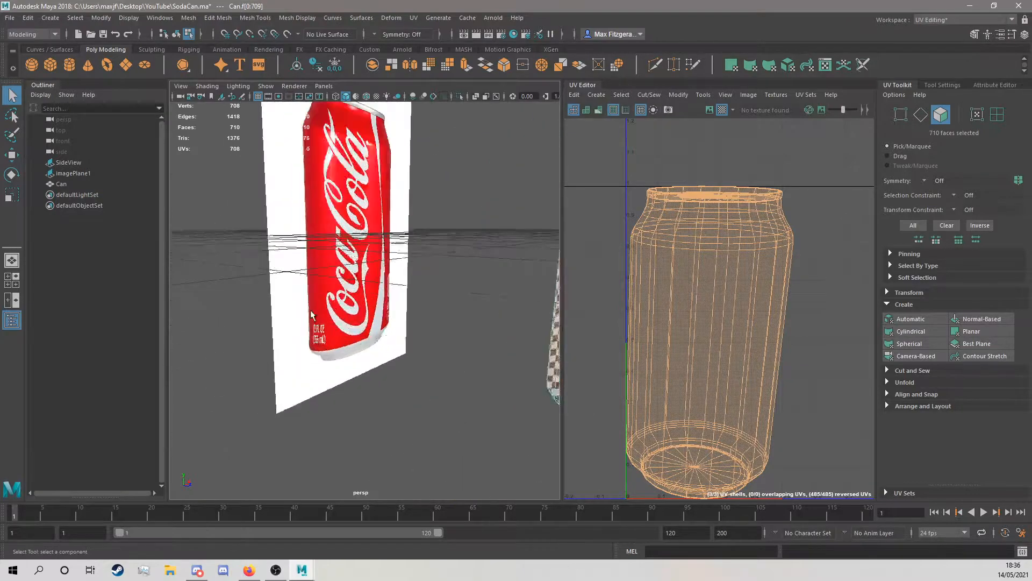
scroll(311, 314, up, 6)
alt+middle_drag(346, 318, 473, 206)
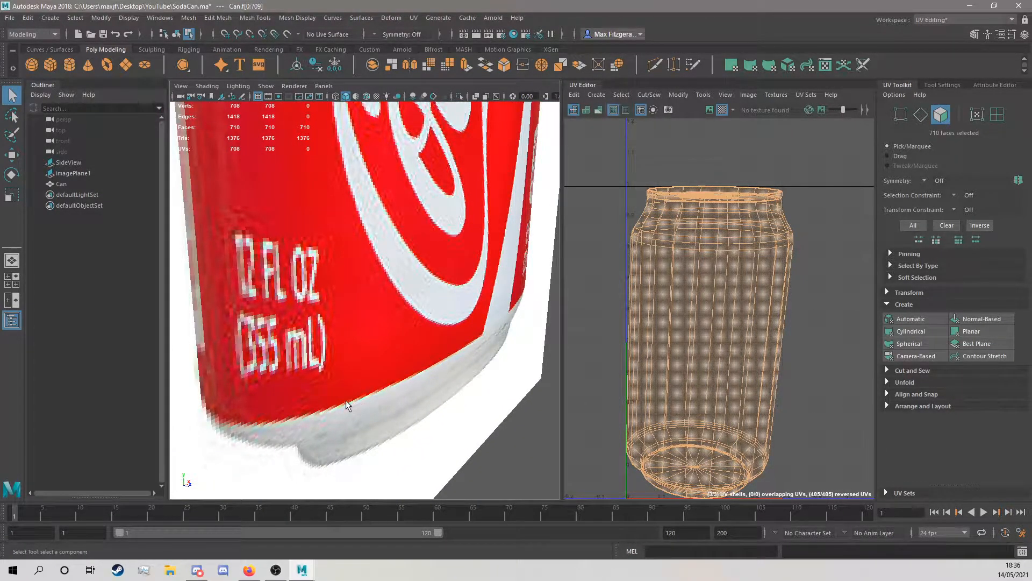
scroll(354, 395, down, 6)
alt+drag(354, 322, 371, 215)
alt+middle_drag(376, 167, 371, 262)
scroll(376, 248, down, 5)
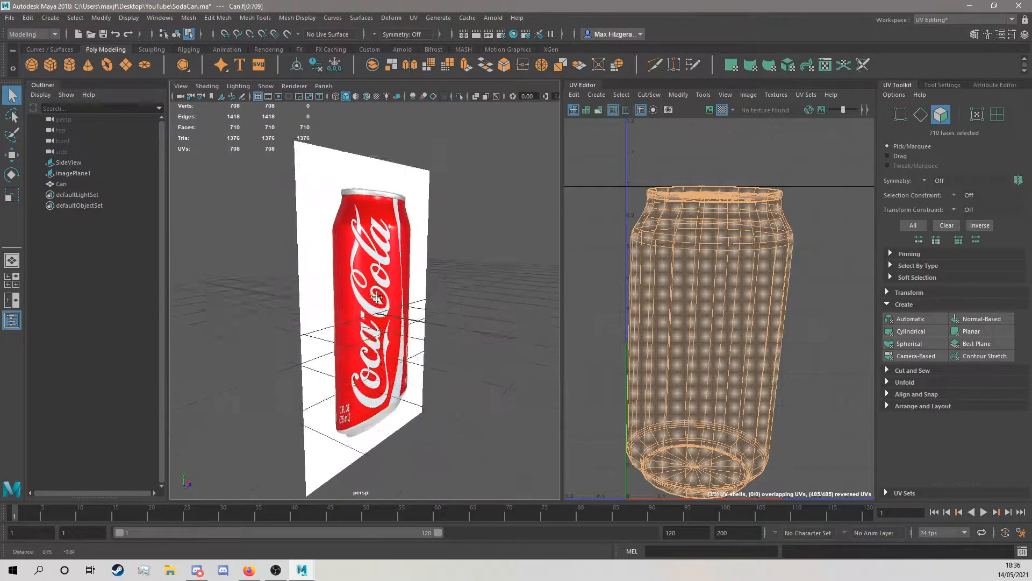
In the front view, return the can to object selection, hide the checker map and show it in X-Ray over the reference.
key(space)
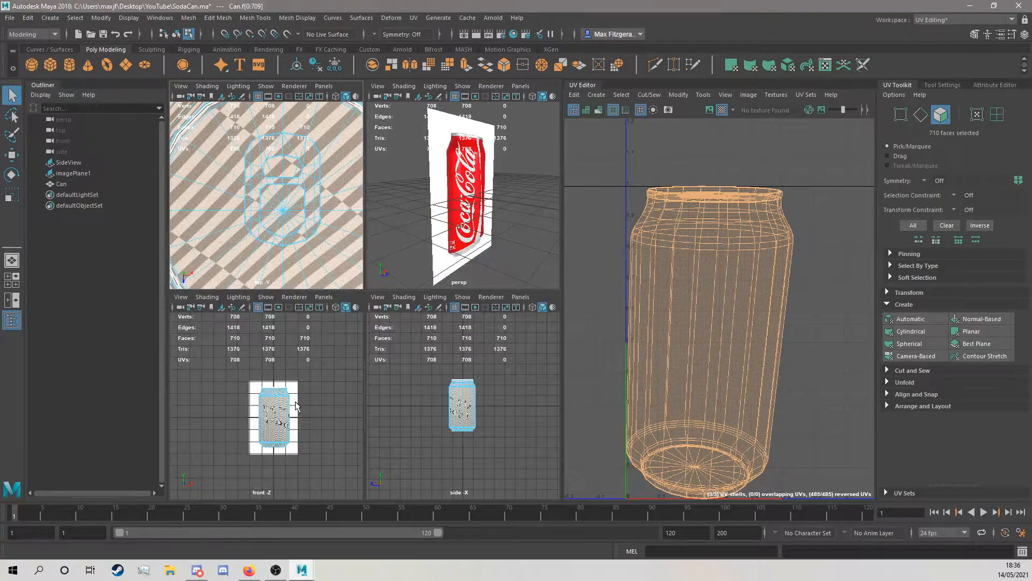
key(space)
scroll(368, 303, up, 6)
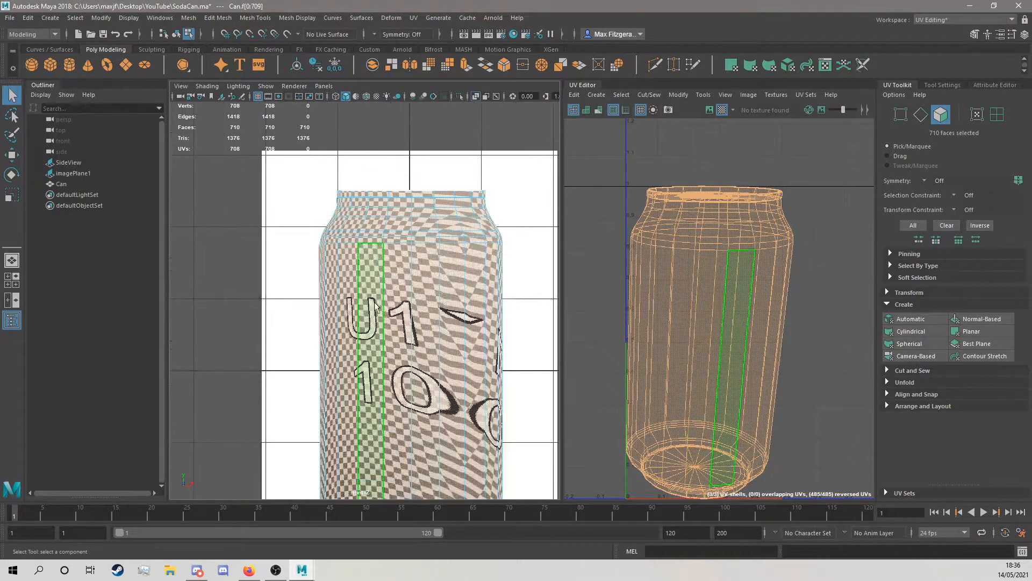
alt+middle_drag(370, 303, 341, 227)
click(207, 87)
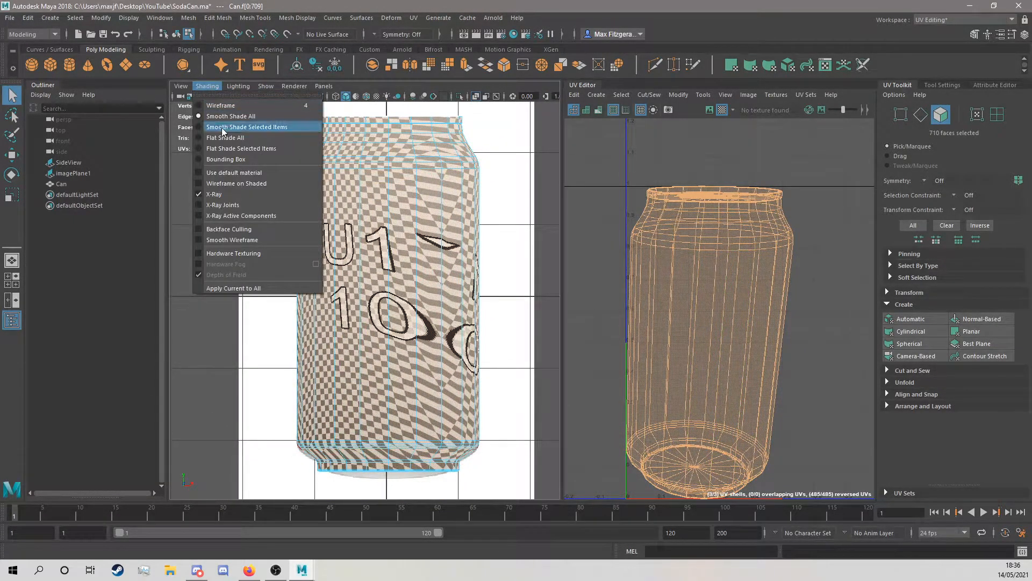
click(218, 198)
right_drag(336, 223, 384, 203)
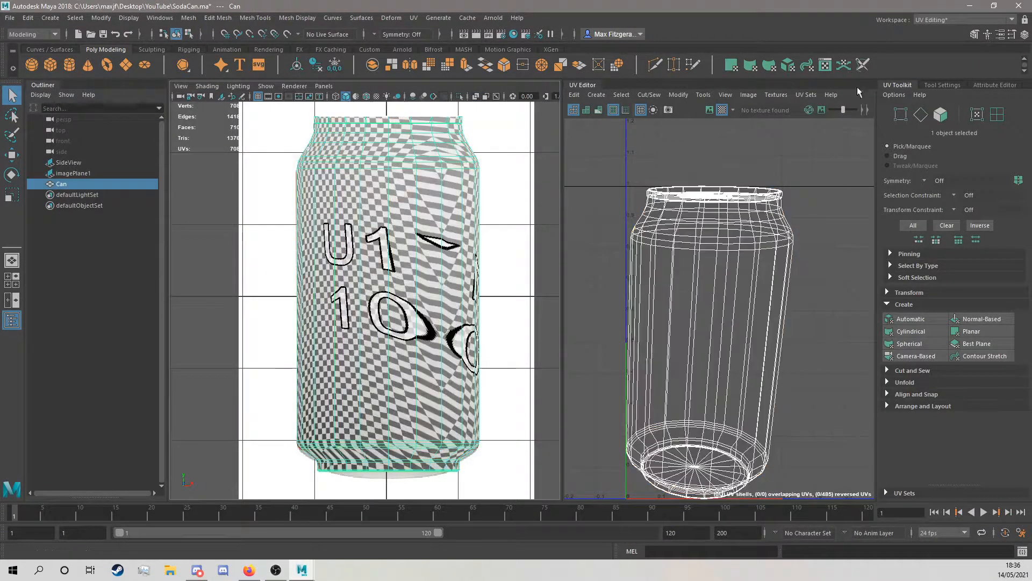
click(721, 110)
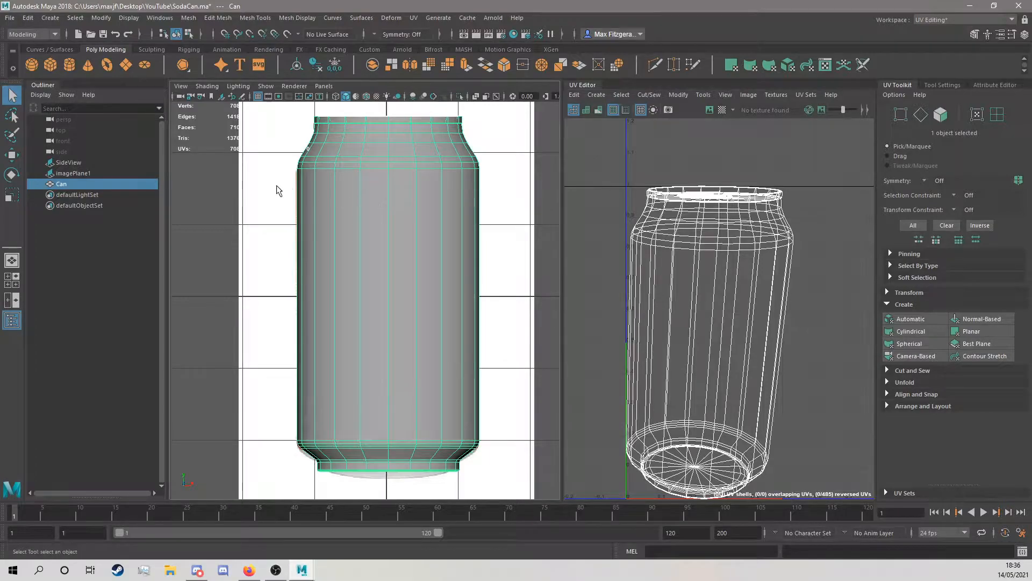
click(204, 86)
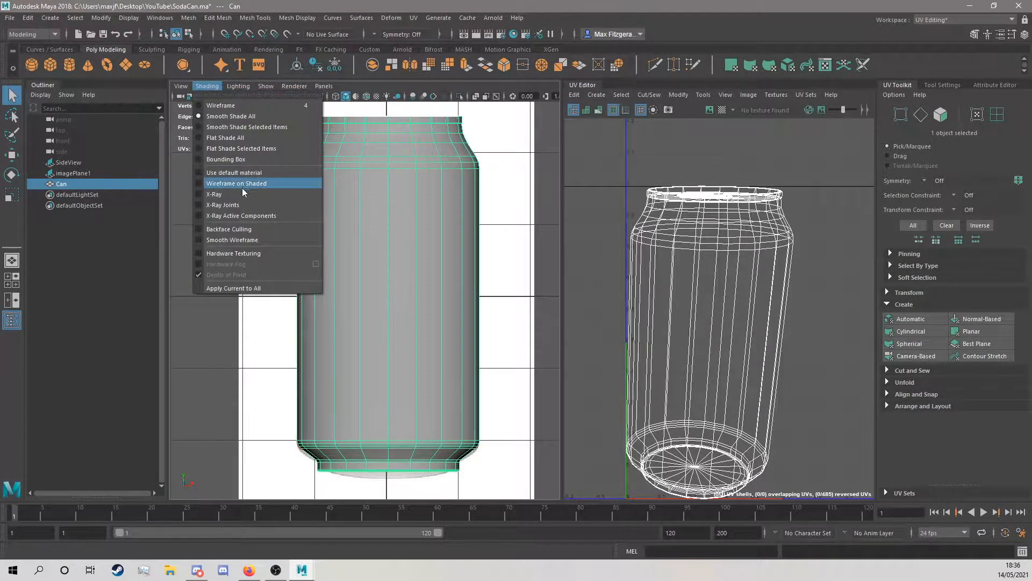
click(225, 192)
Select all vertices of the can's top rim and lower them slightly to match the reference image.
scroll(443, 173, up, 6)
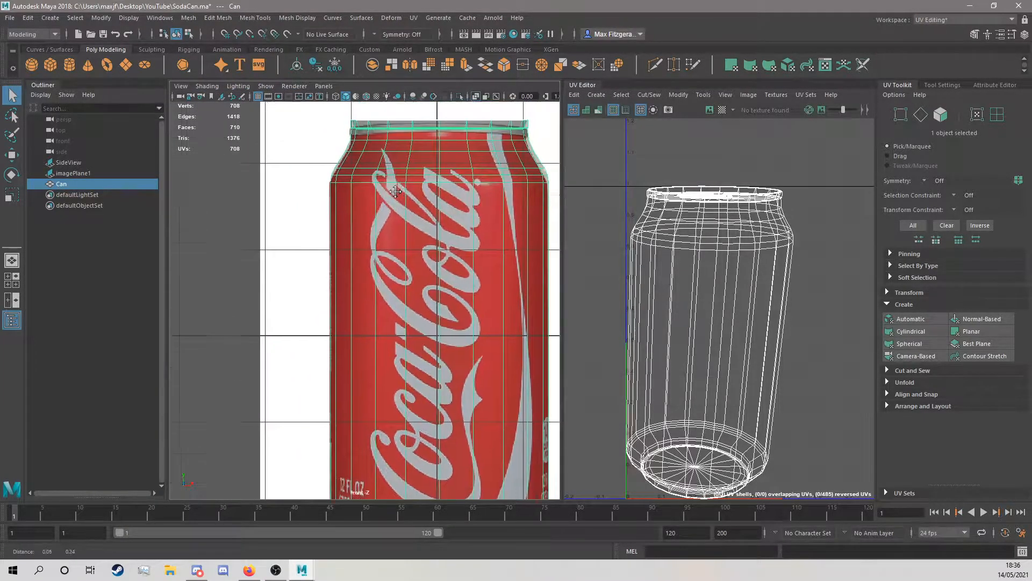
scroll(345, 209, up, 3)
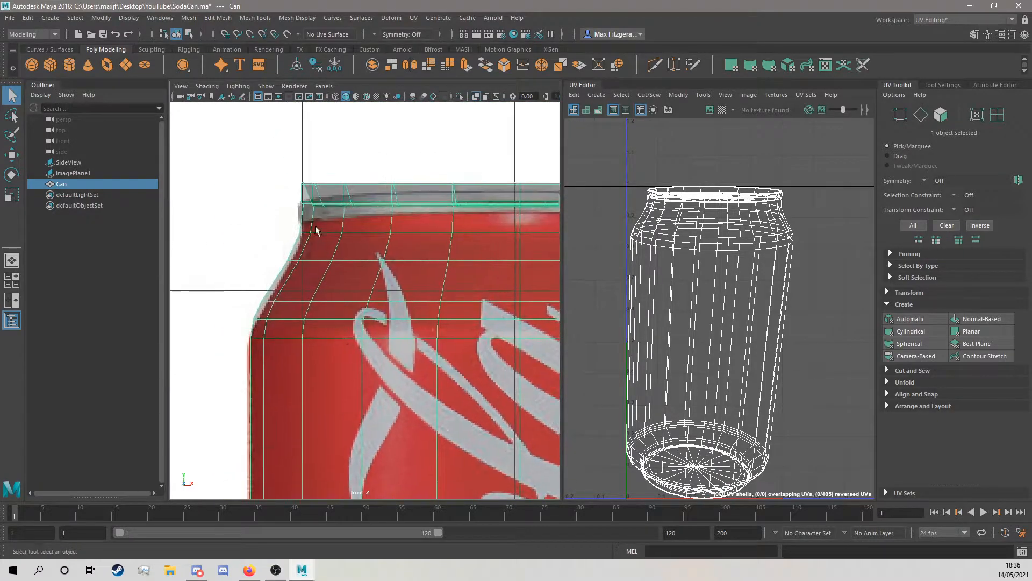
scroll(325, 216, down, 6)
scroll(376, 260, up, 5)
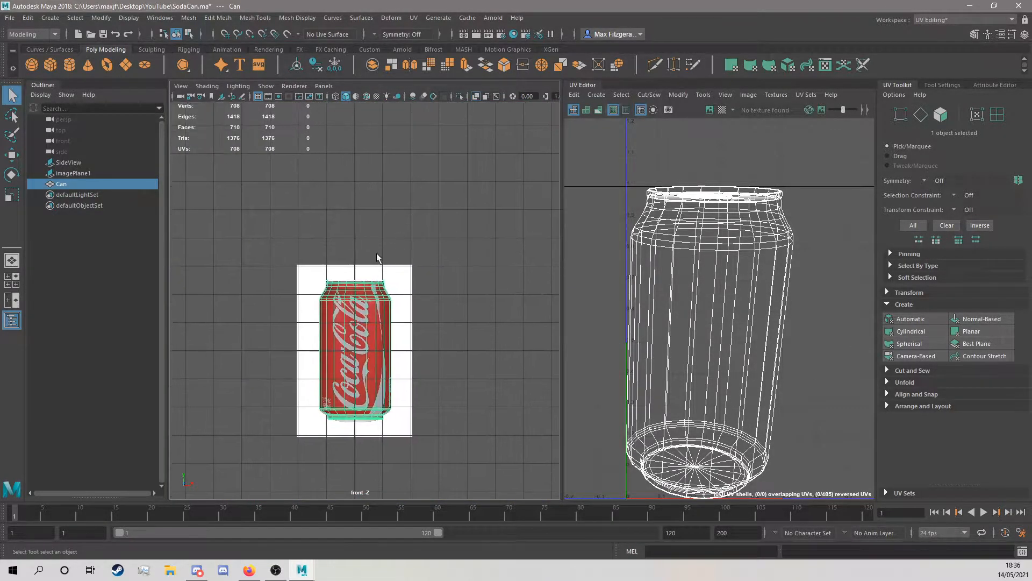
scroll(343, 253, up, 4)
scroll(337, 220, down, 6)
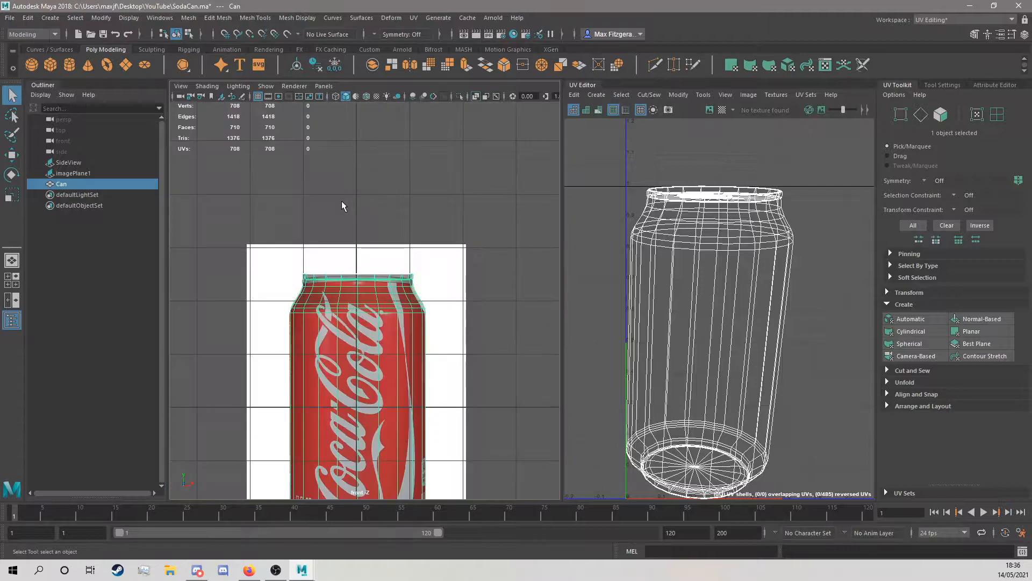
scroll(344, 236, up, 3)
scroll(352, 270, up, 3)
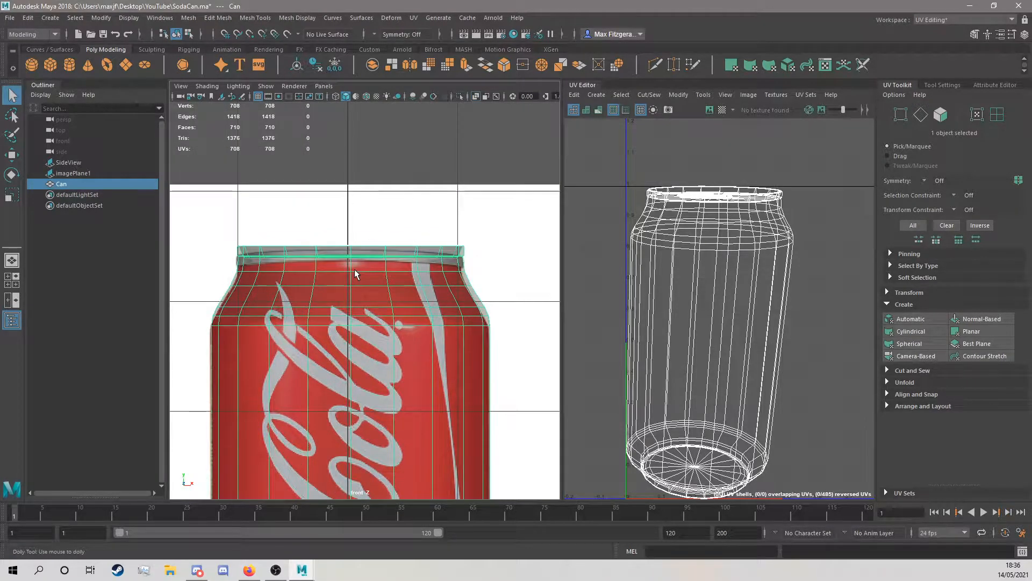
right_click(359, 260)
right_drag(359, 269, 307, 261)
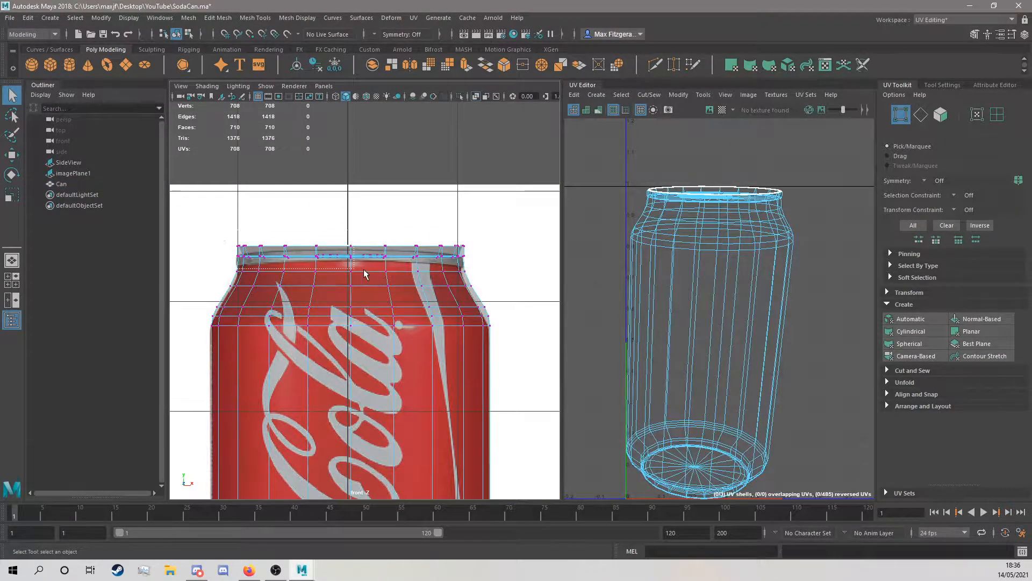
drag(364, 270, 475, 270)
key(w)
drag(353, 230, 349, 233)
Select each of the two vertex rings below the rim in turn and lower them slightly to follow the reference neck.
drag(237, 268, 270, 275)
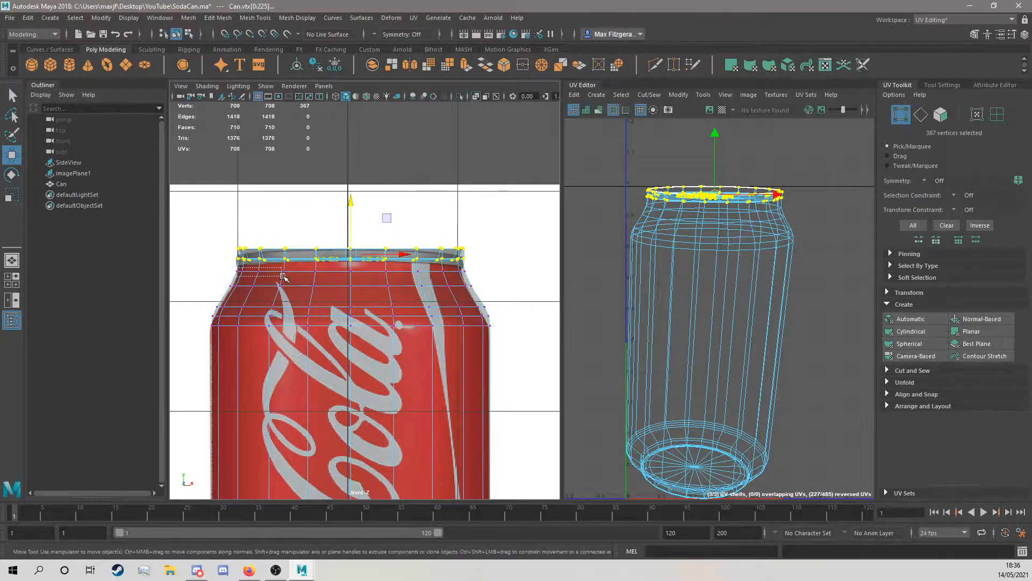
drag(465, 287, 471, 284)
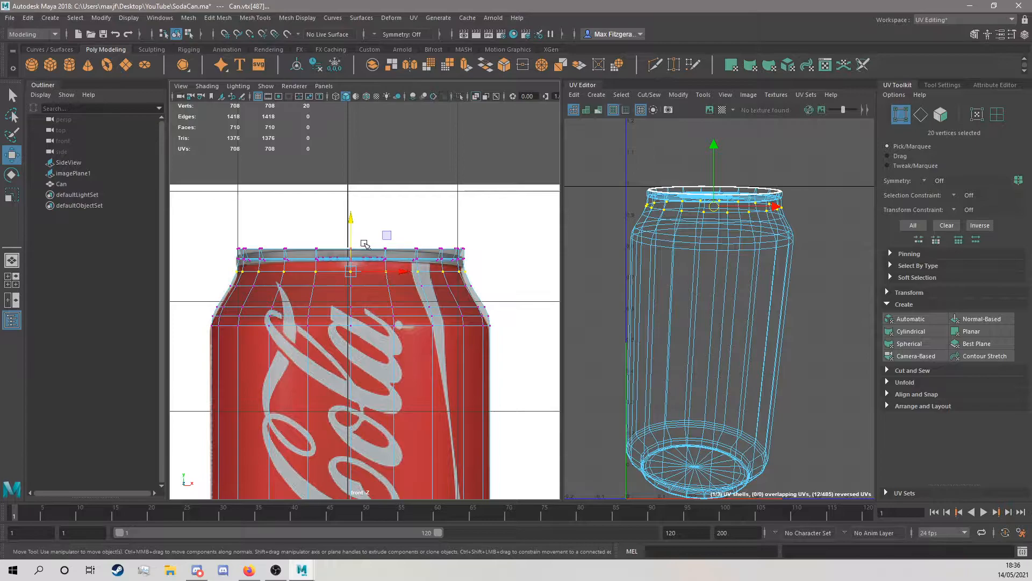
drag(349, 240, 348, 241)
drag(433, 295, 220, 281)
drag(347, 258, 348, 259)
Move the base vertices and the vertex rings at the body's lower bend down to match the bottom of the reference can.
alt+middle_drag(347, 259, 354, 199)
alt+middle_drag(323, 338, 327, 253)
alt+middle_drag(313, 360, 318, 134)
alt+middle_drag(311, 308, 318, 275)
scroll(318, 275, up, 4)
alt+middle_drag(241, 369, 252, 301)
alt+middle_drag(445, 326, 399, 321)
scroll(399, 321, down, 6)
scroll(403, 322, up, 5)
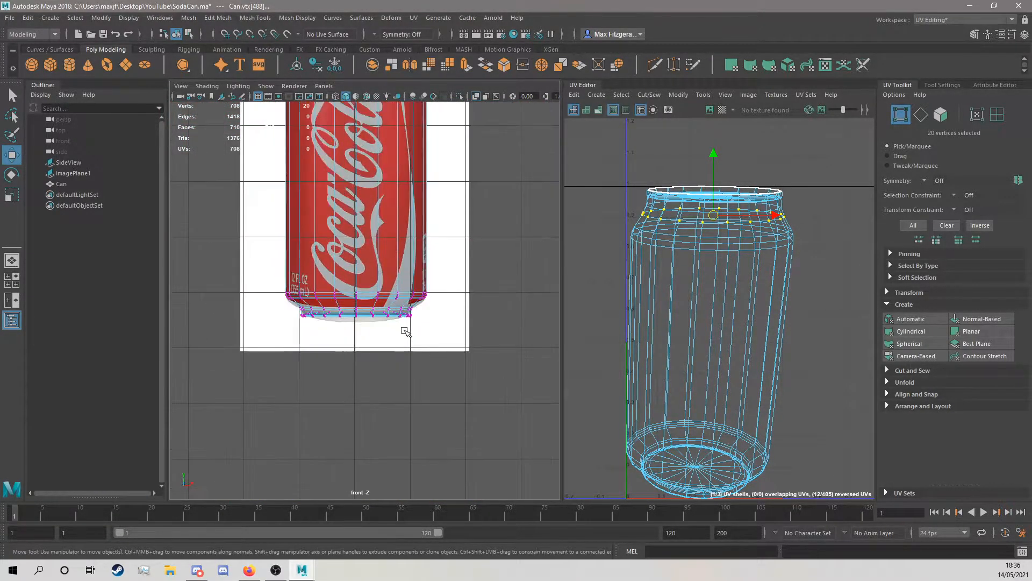
drag(244, 309, 251, 308)
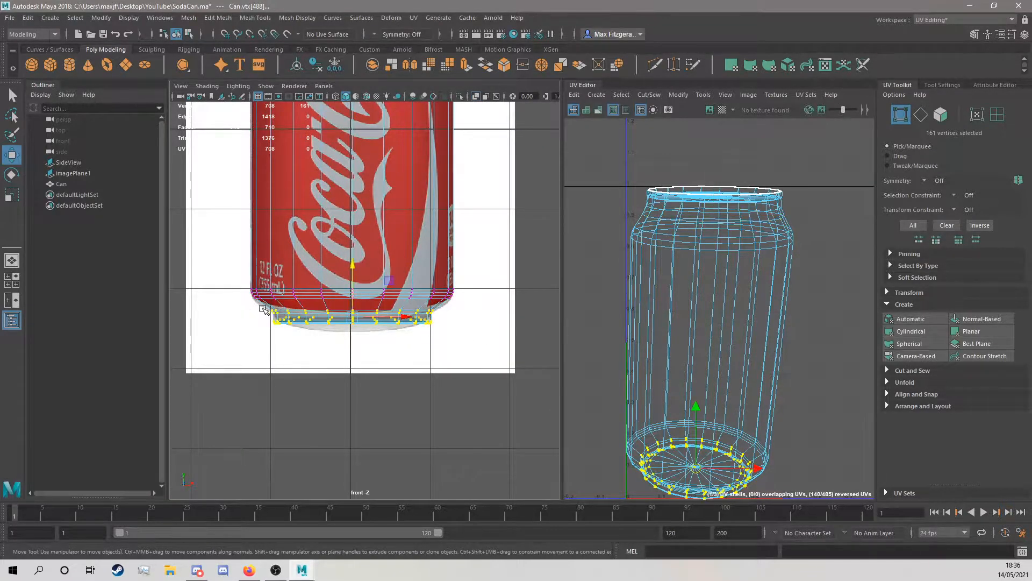
drag(352, 291, 353, 299)
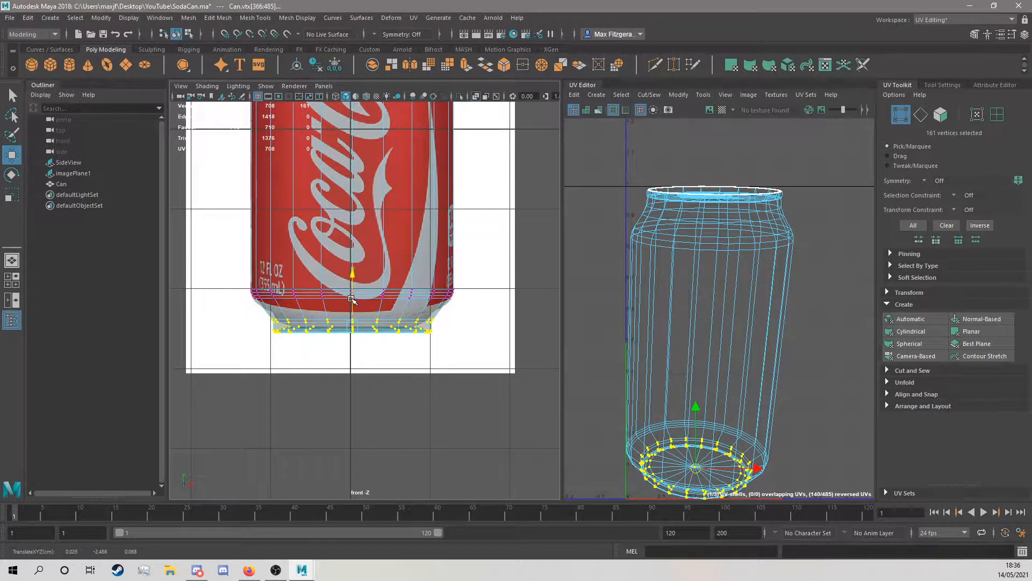
drag(226, 270, 462, 304)
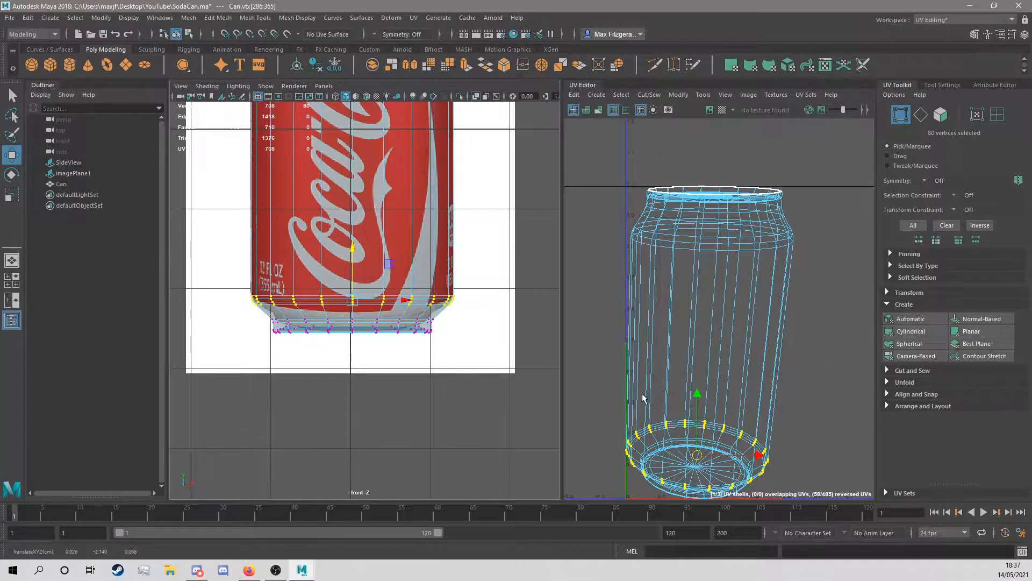
Switch the can to edge selection, check the rim against the reference and return to the perspective view.
alt+middle_drag(344, 177, 352, 447)
scroll(298, 226, up, 2)
alt+middle_drag(298, 226, 354, 303)
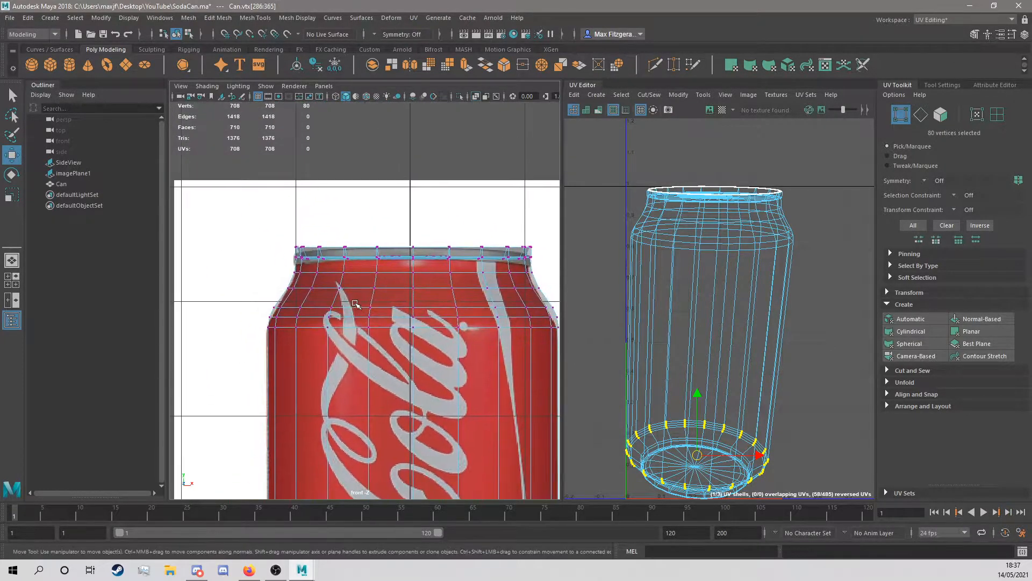
scroll(355, 304, up, 3)
right_drag(358, 254, 242, 252)
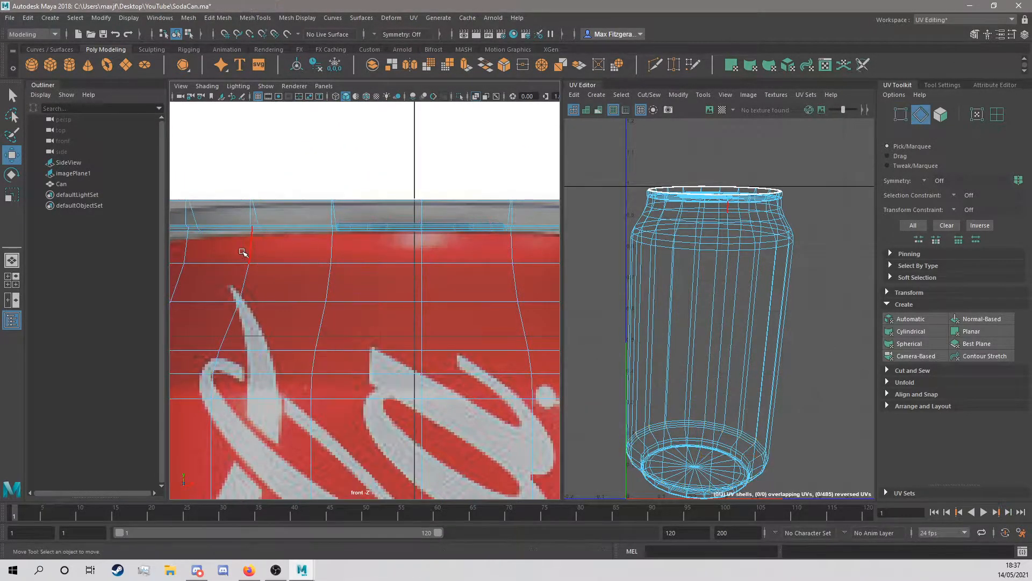
alt+middle_drag(242, 251, 384, 264)
scroll(307, 259, up, 2)
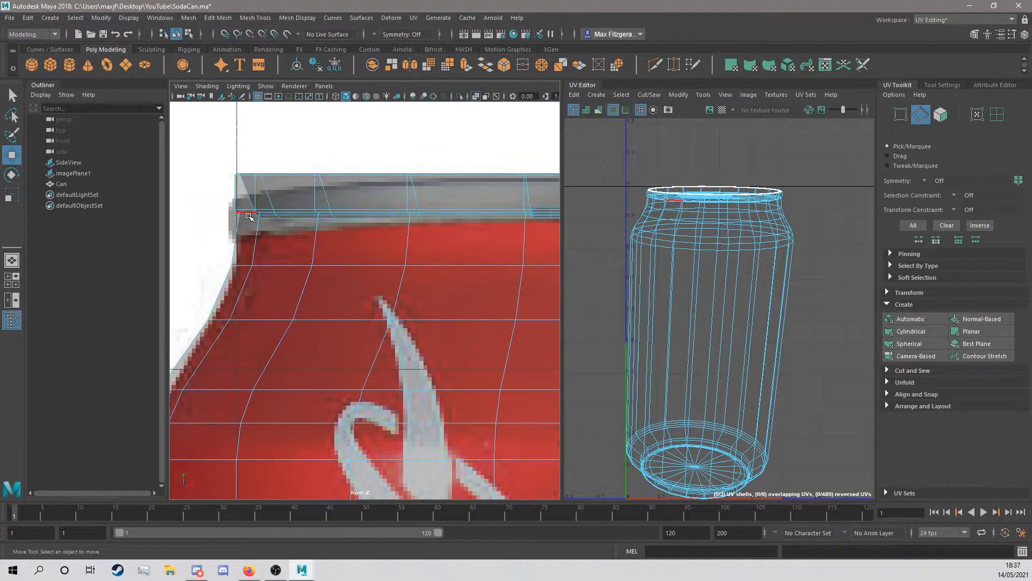
key(space)
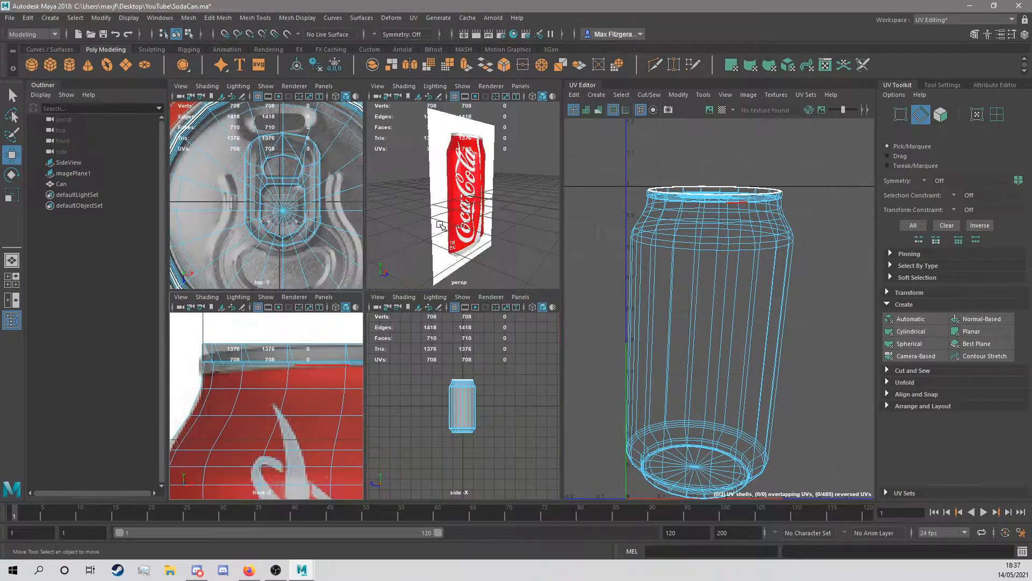
key(space)
alt+drag(473, 216, 383, 194)
Select the full edge loop directly beneath the can's top rim.
scroll(382, 191, up, 5)
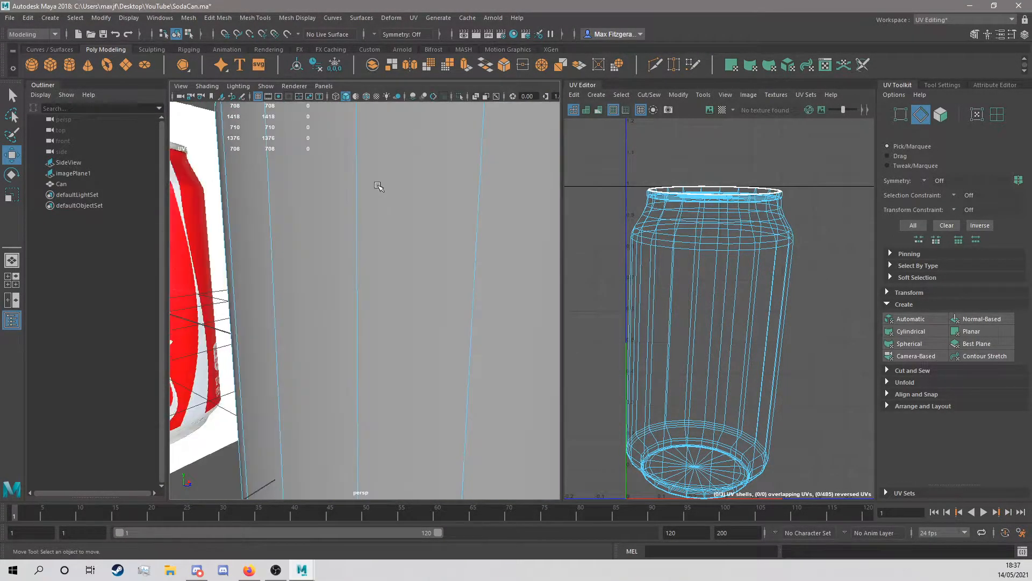
alt+middle_drag(380, 189, 377, 286)
alt+drag(376, 286, 347, 223)
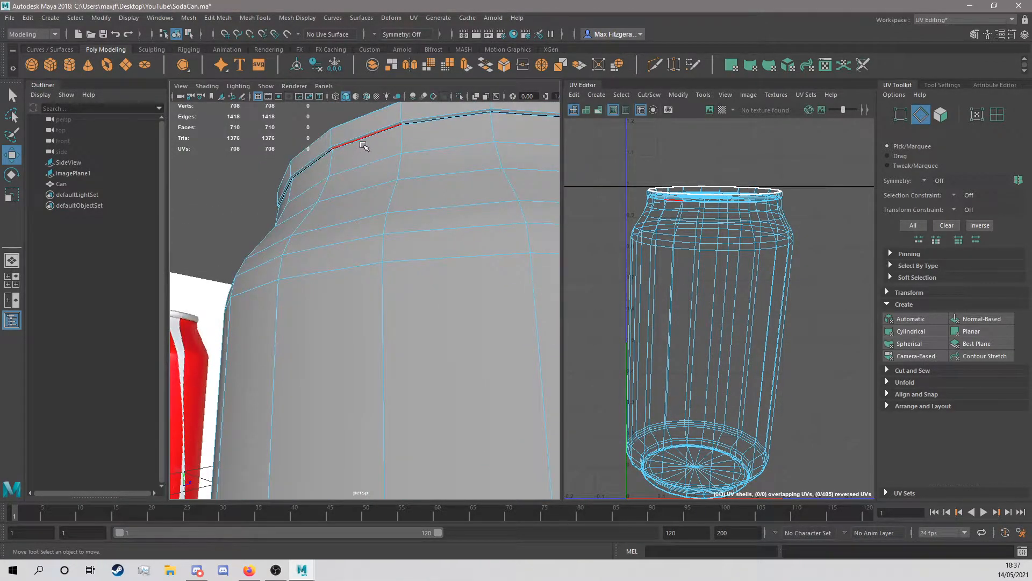
click(442, 131)
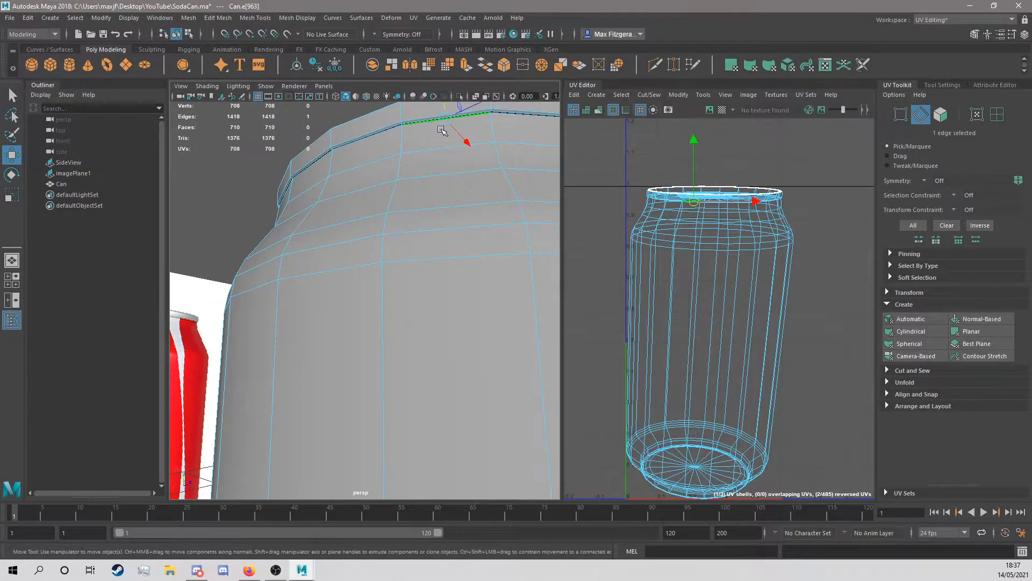
key(f)
alt+drag(333, 231, 359, 226)
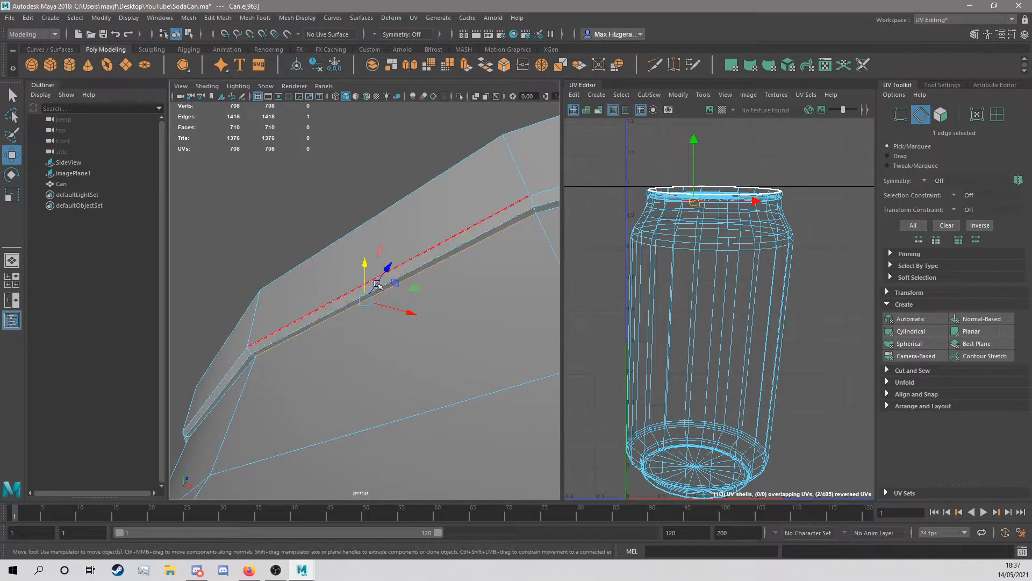
alt+middle_drag(506, 241, 410, 259)
alt+drag(410, 258, 379, 249)
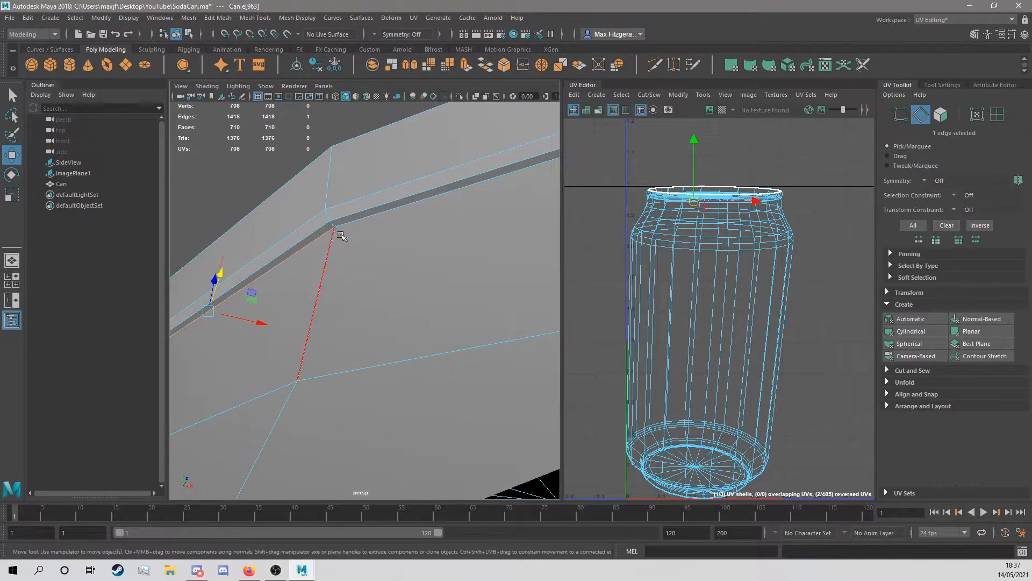
double_click(371, 221)
Add the edge loop where the body starts tapering toward the base to the selection.
alt+drag(427, 255, 361, 278)
scroll(345, 278, up, 2)
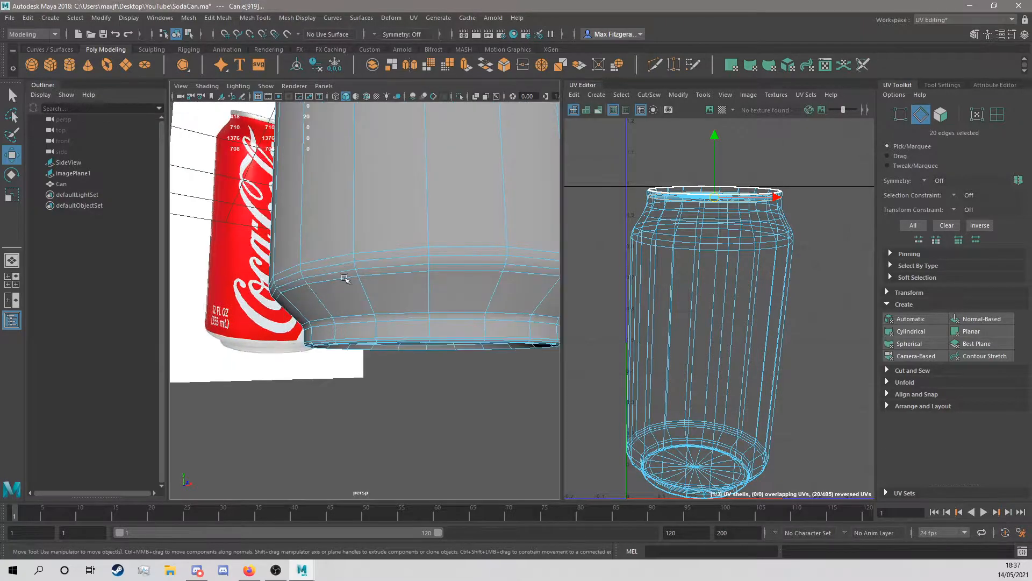
shift+click(372, 268)
key(ctrl+z)
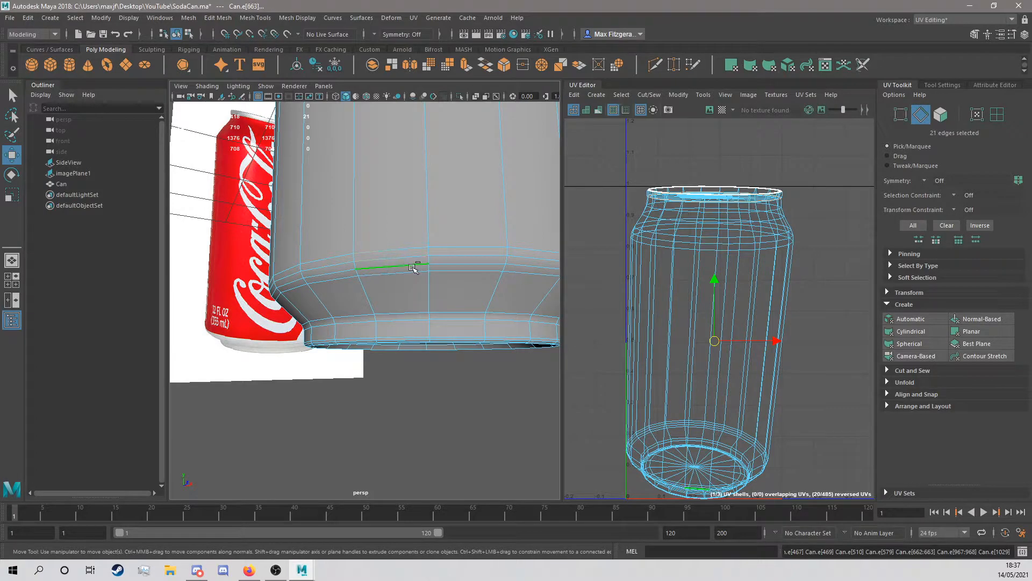
key(ctrl+z)
shift+click(414, 265)
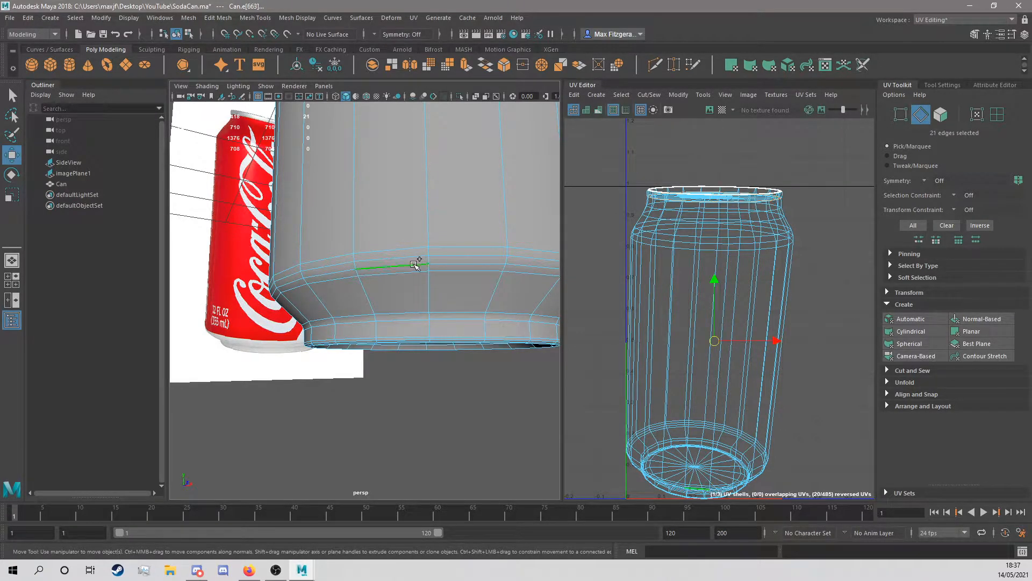
shift+double_click(465, 264)
alt+drag(400, 231, 356, 259)
scroll(361, 279, up, 5)
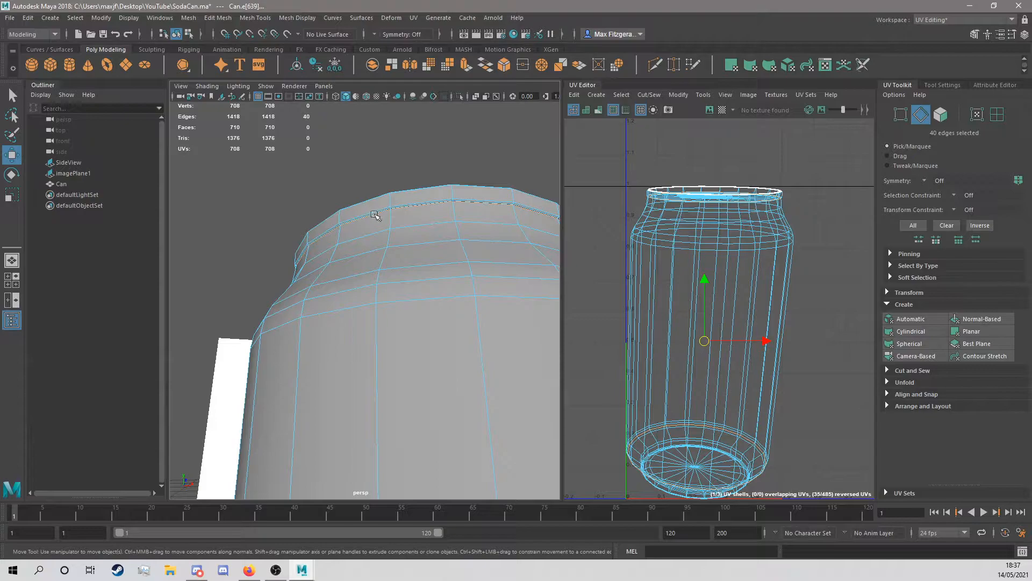
Cut the can's UVs along the selected edge loops beneath the top rim and at the taper toward the base.
alt+drag(493, 245, 386, 362)
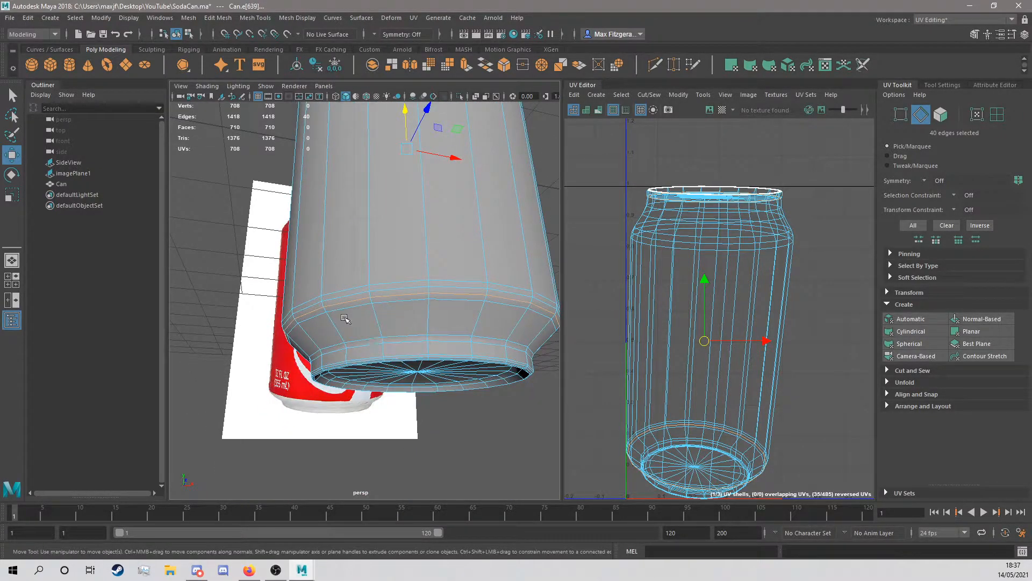
alt+drag(365, 301, 399, 350)
scroll(701, 275, down, 5)
shift+right_click(761, 278)
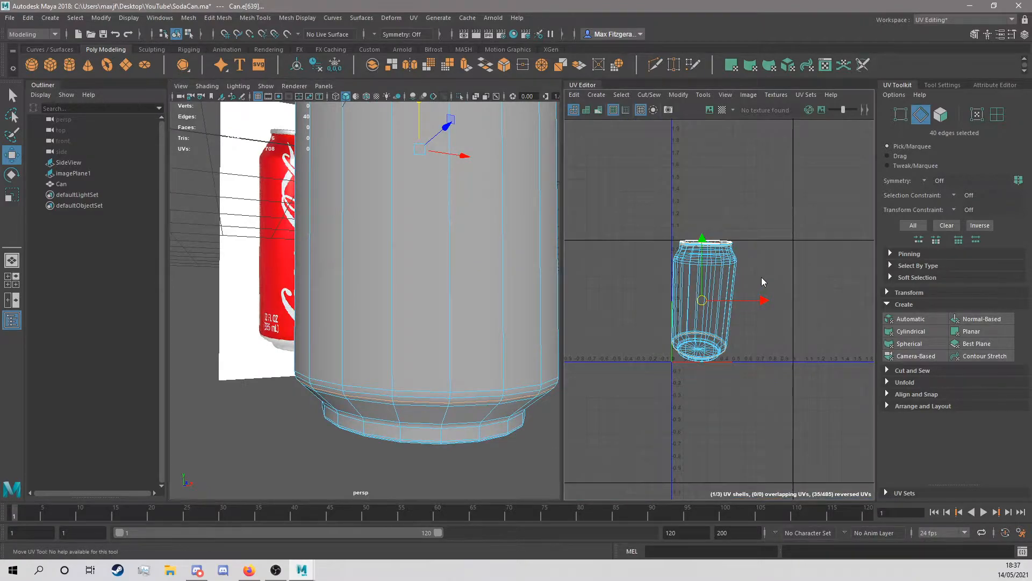
click(888, 370)
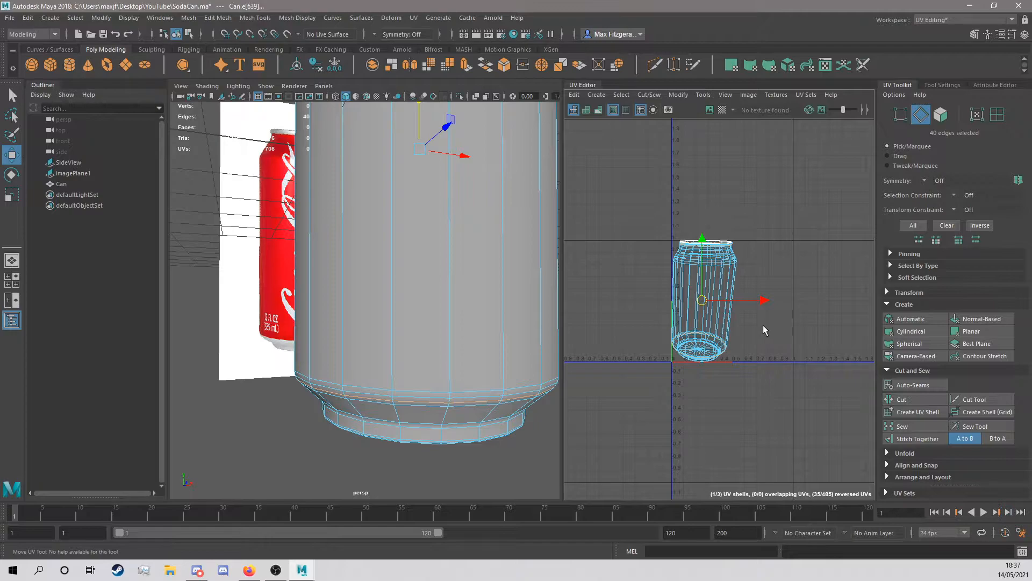
shift+right_drag(766, 248, 730, 269)
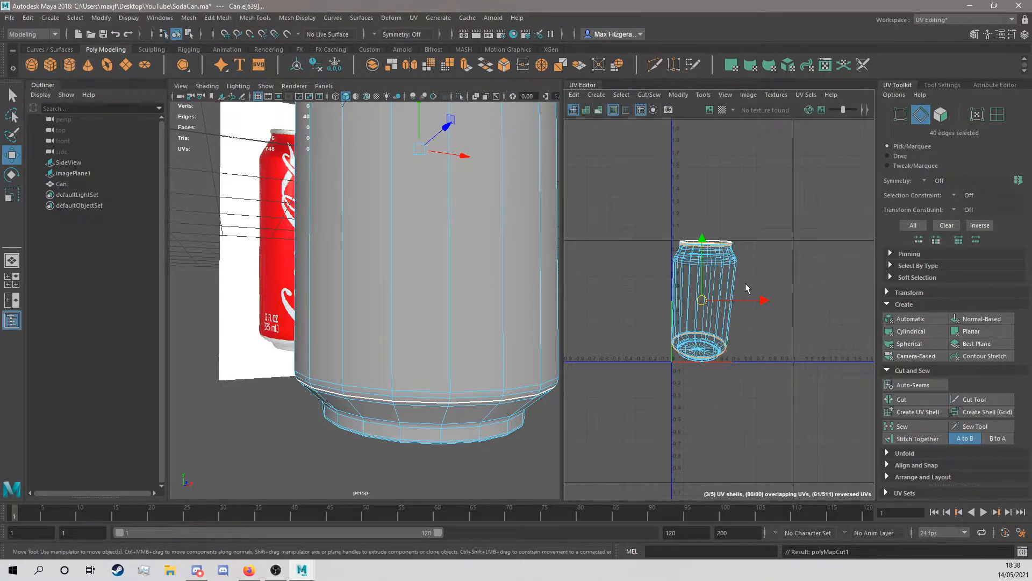
Select the can body's UV shell and move it sideways, clear of the lid and base shells.
scroll(708, 271, up, 2)
click(997, 114)
click(713, 285)
scroll(714, 284, down, 2)
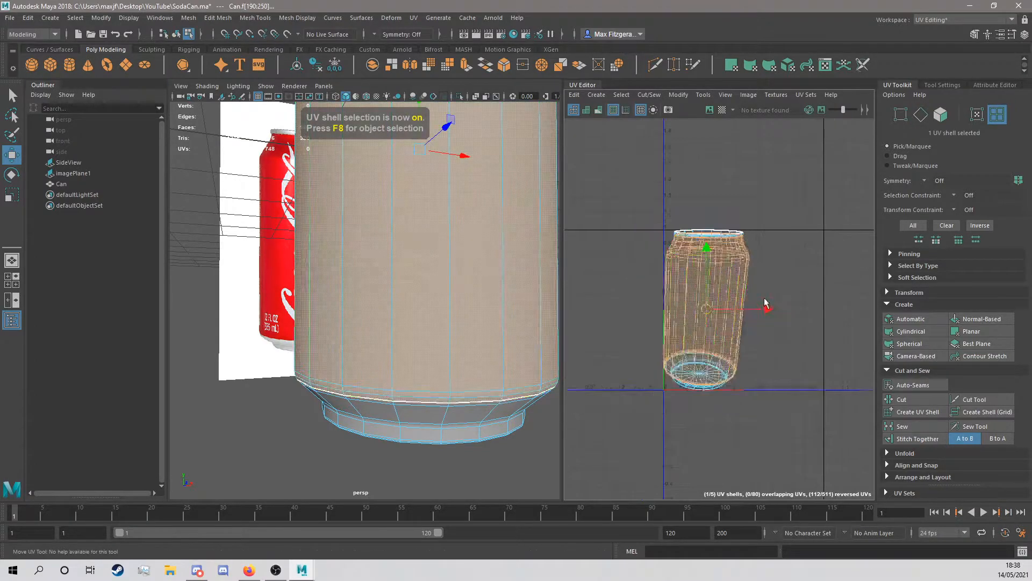
drag(727, 297, 796, 303)
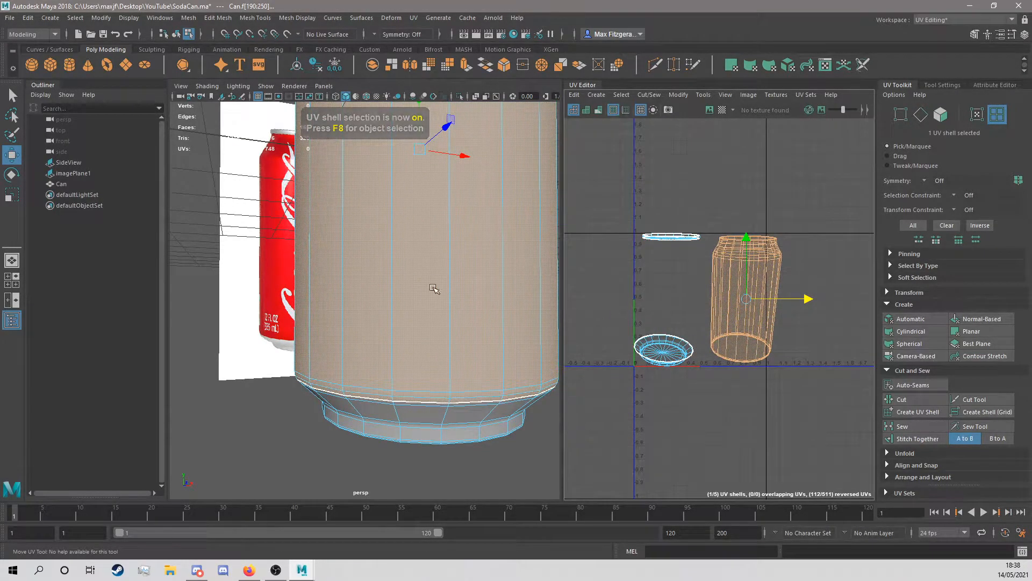
Cut the body shell along one vertical edge line running from the top seam to the bottom seam.
scroll(430, 289, down, 3)
alt+drag(430, 288, 419, 349)
click(920, 114)
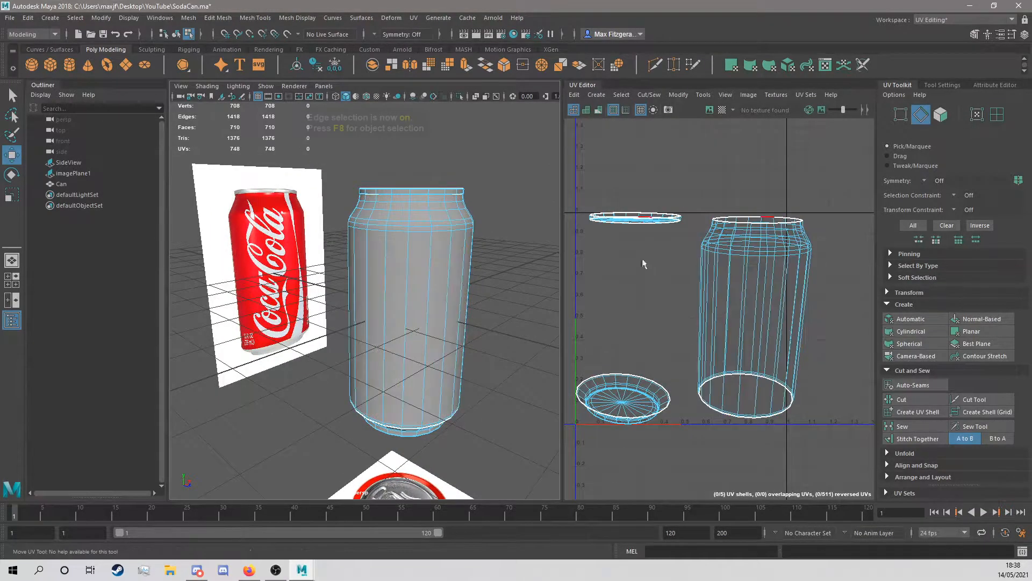
scroll(737, 282, up, 2)
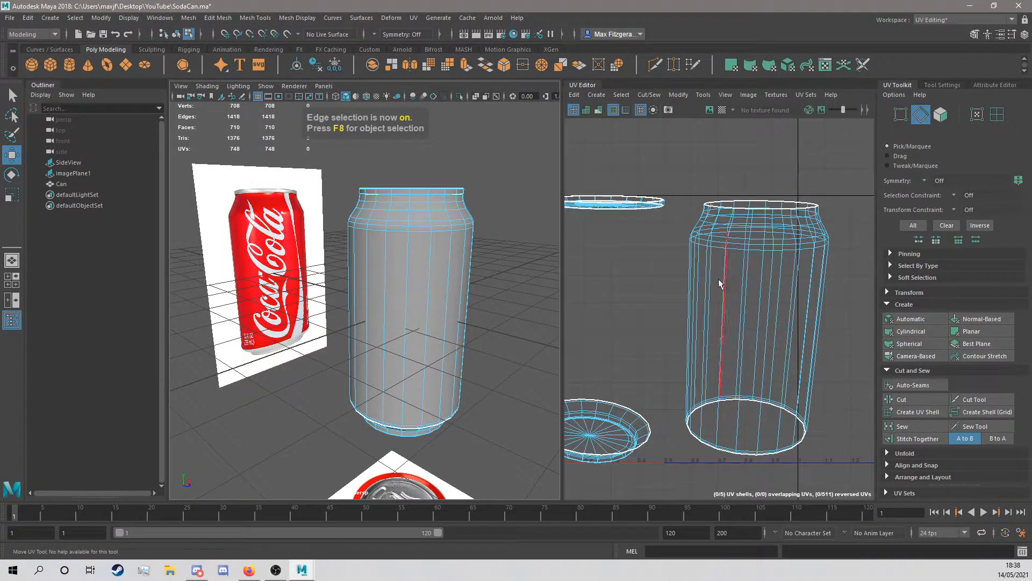
scroll(707, 316, up, 1)
double_click(727, 315)
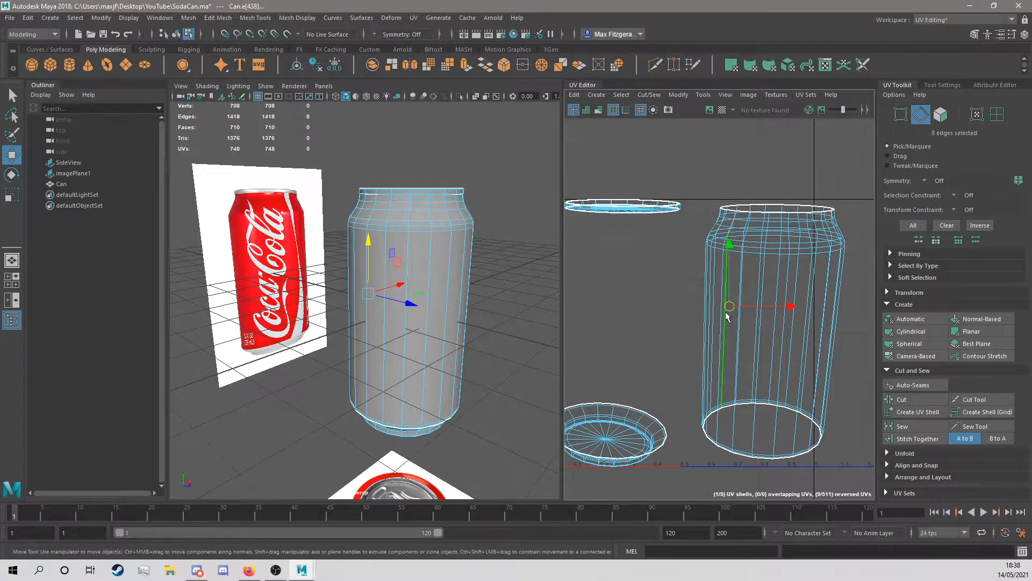
scroll(736, 314, up, 2)
scroll(731, 388, up, 1)
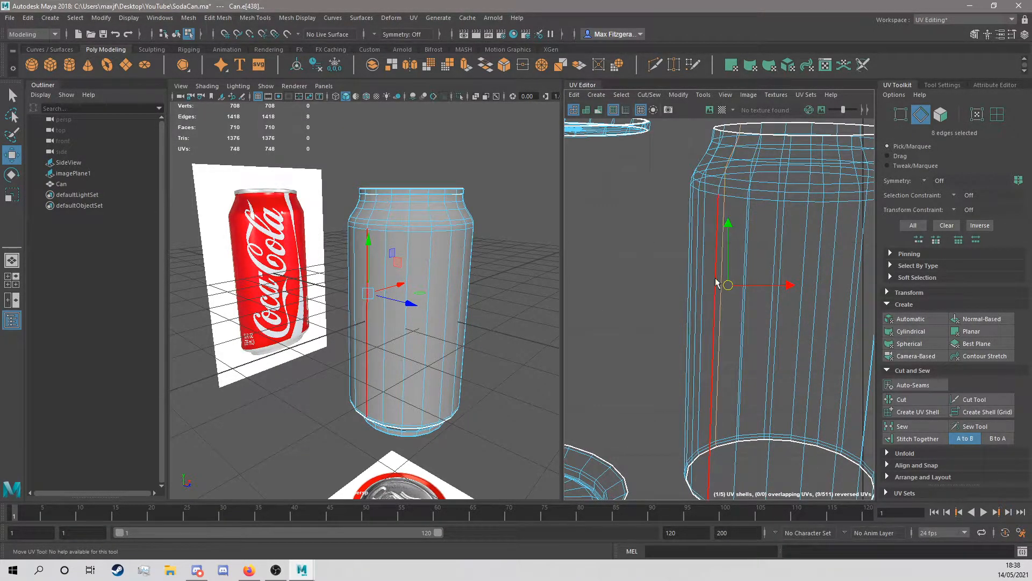
alt+drag(453, 291, 404, 253)
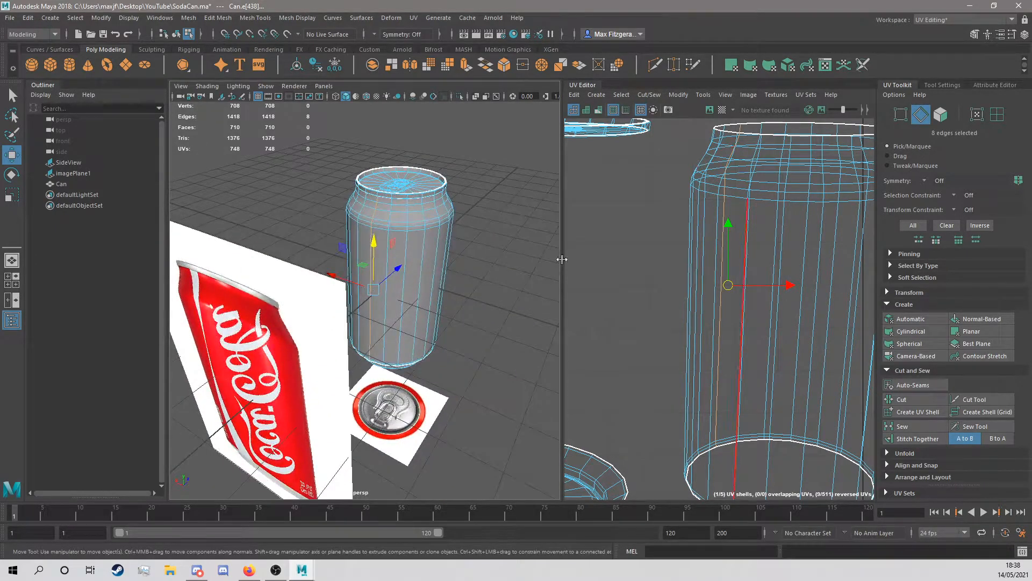
alt+drag(466, 275, 442, 269)
shift+right_click(649, 220)
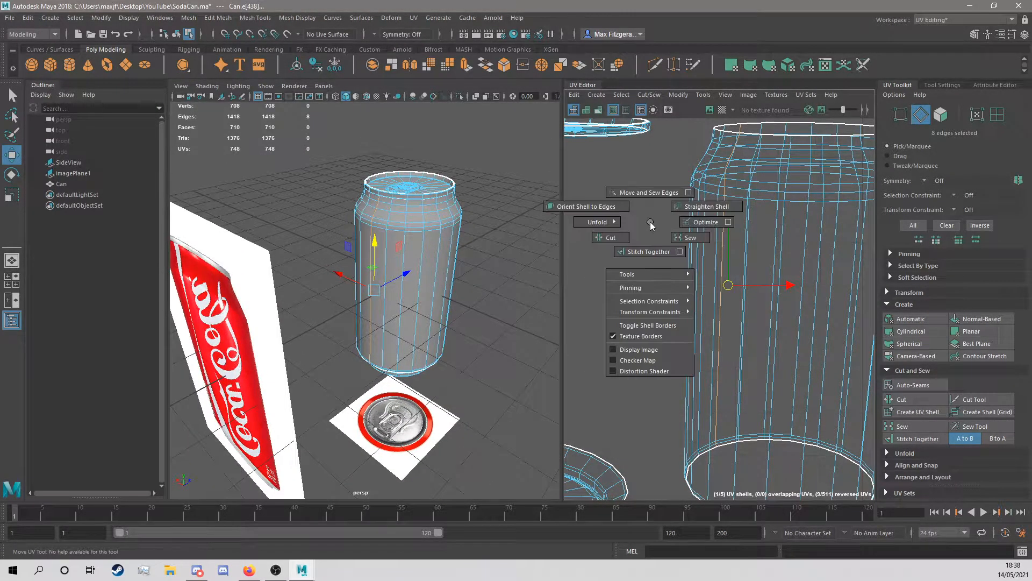
click(617, 240)
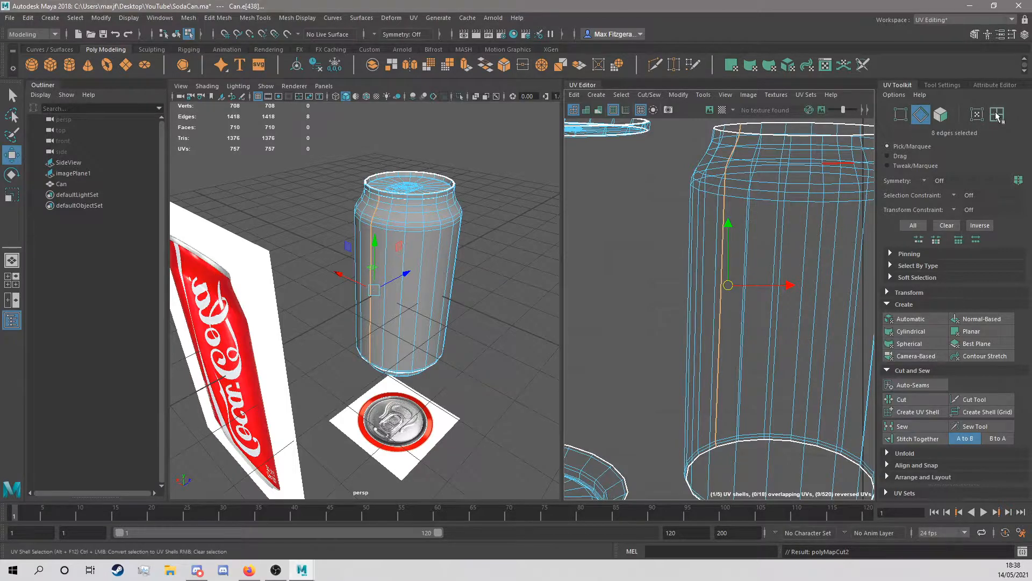
Select the can body's UV shell and unfold it.
right_drag(724, 247, 735, 234)
scroll(734, 233, down, 5)
click(742, 258)
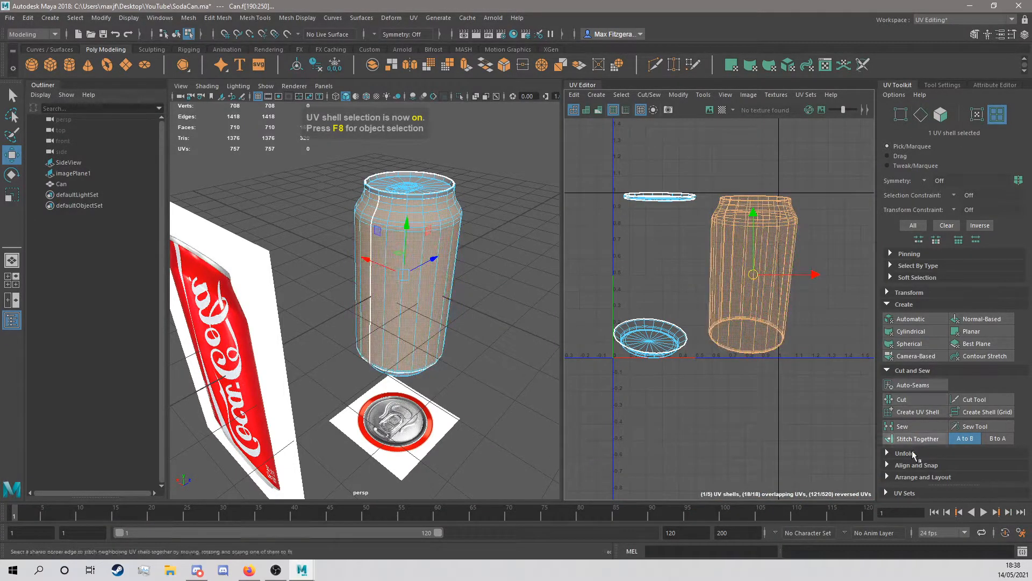
click(890, 453)
click(912, 478)
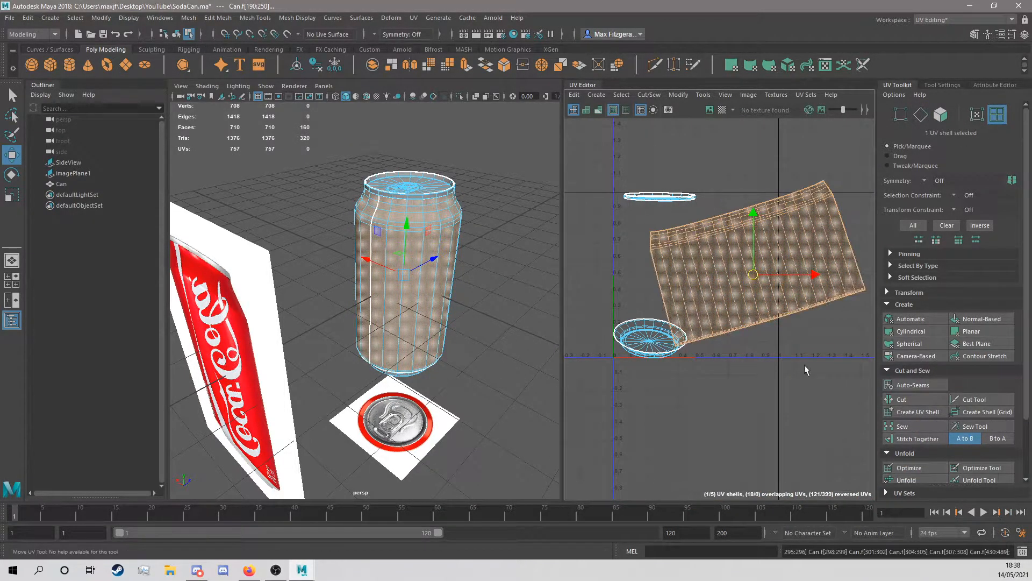
Rotate the unfolded body shell clockwise until its long edges lie roughly horizontal.
scroll(772, 323, down, 1)
alt+middle_drag(748, 321, 753, 302)
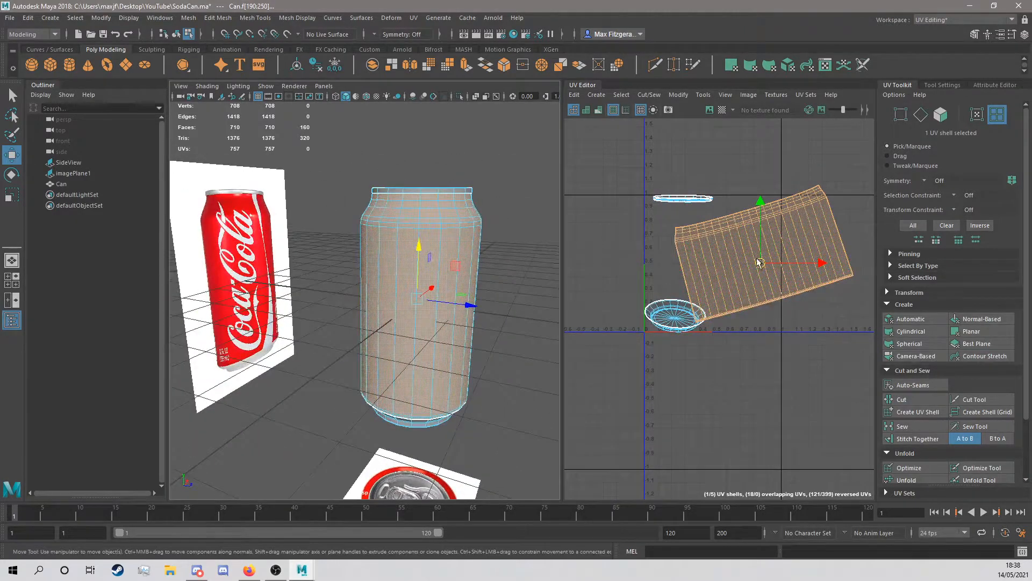
key(e)
drag(760, 207, 779, 205)
scroll(707, 214, up, 3)
alt+middle_drag(663, 225, 646, 233)
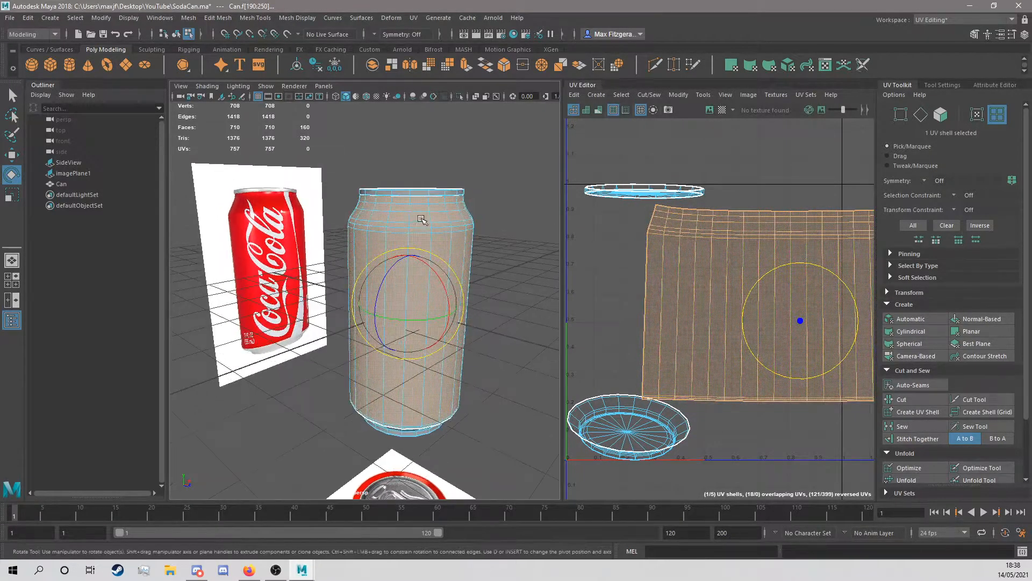
Examine the curved top rows and slanted ends of the unfolded body shell against the can's shoulder.
scroll(391, 236, up, 4)
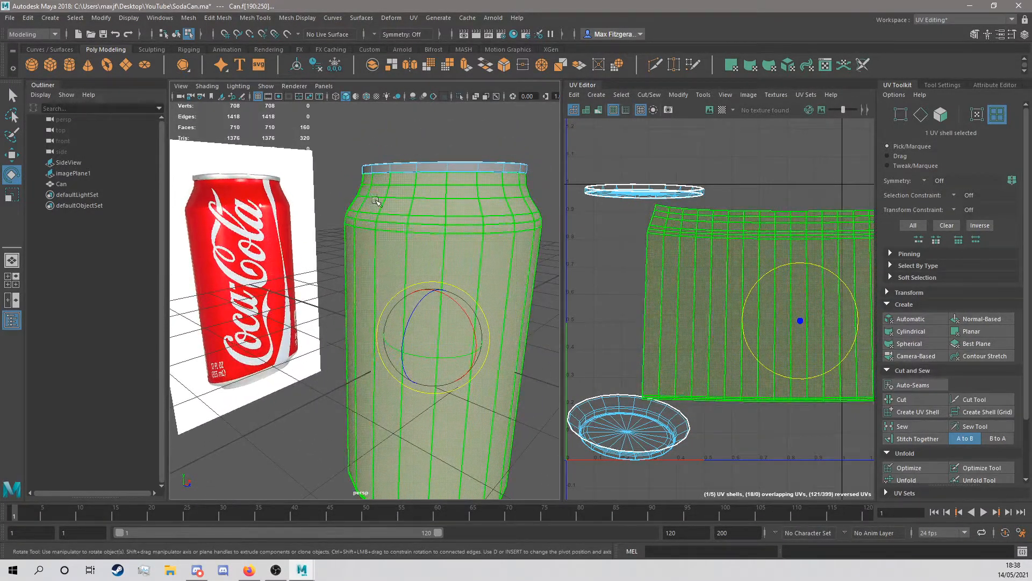
alt+middle_drag(685, 255, 548, 269)
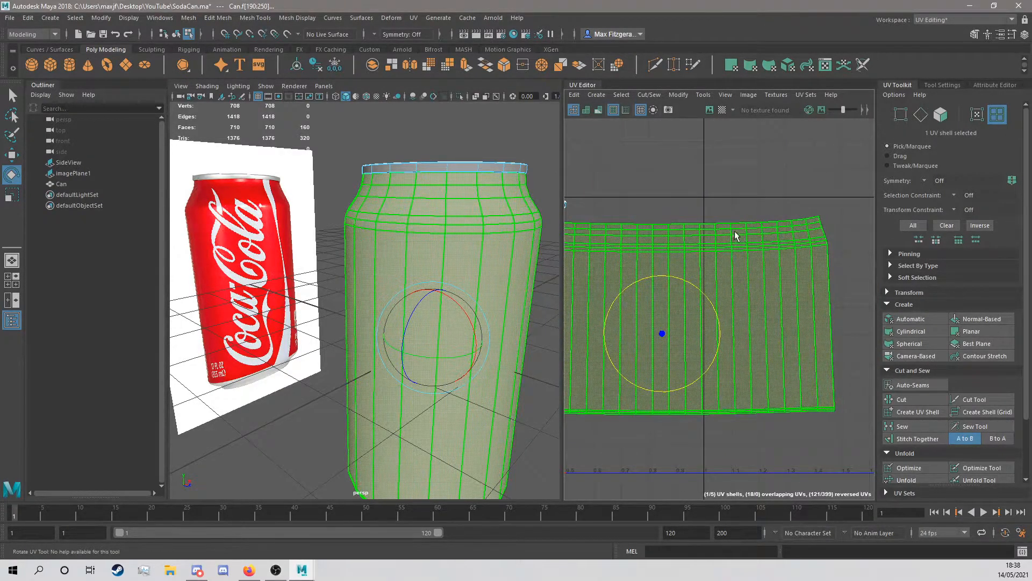
key(f)
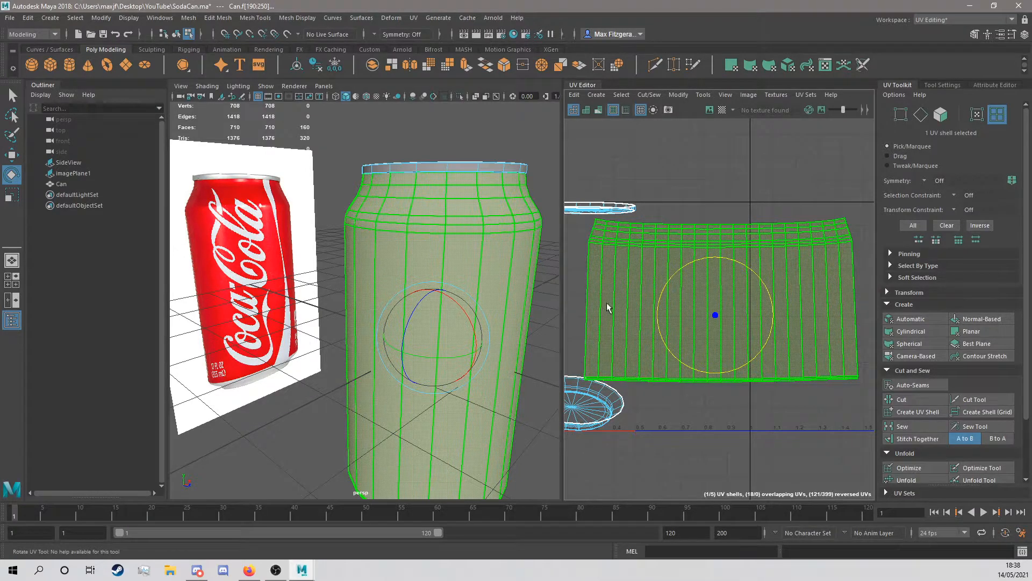
scroll(593, 235, up, 4)
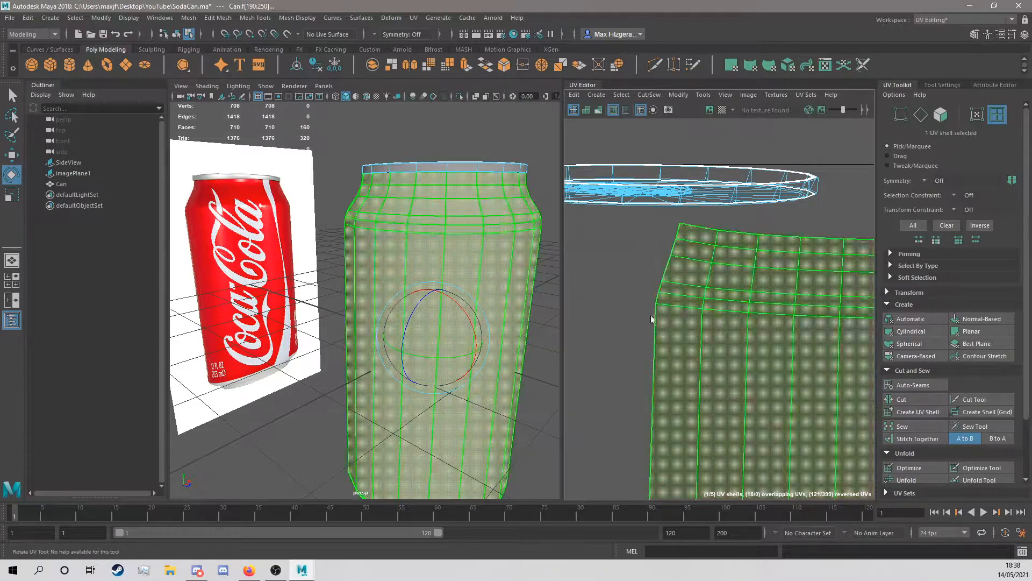
scroll(742, 372, down, 5)
alt+drag(742, 373, 666, 263)
alt+middle_drag(666, 263, 703, 283)
scroll(692, 262, down, 1)
alt+middle_drag(811, 307, 746, 295)
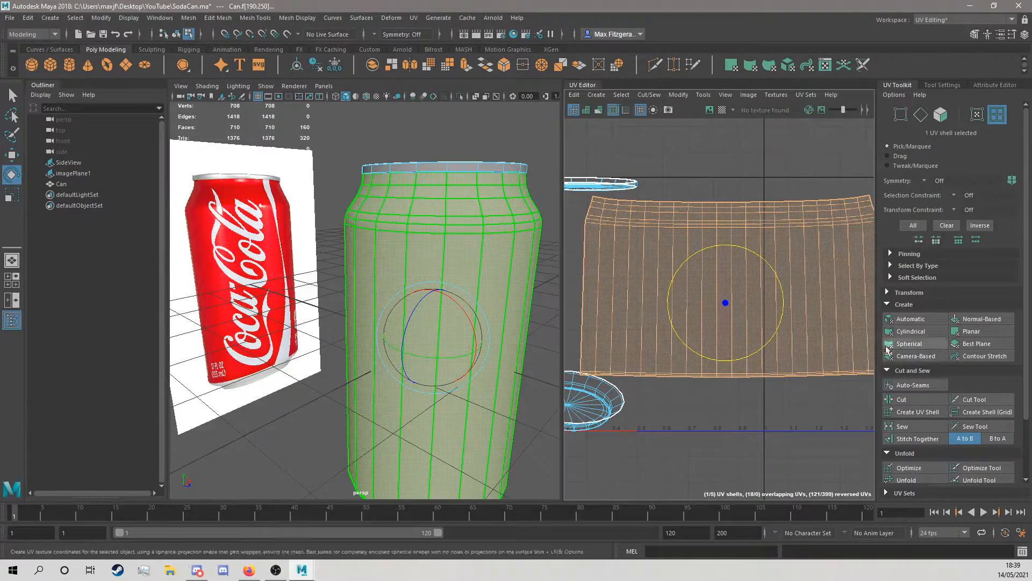
Select the horizontal edge loop below the shoulder in the body shell and apply Straighten Shell.
click(921, 115)
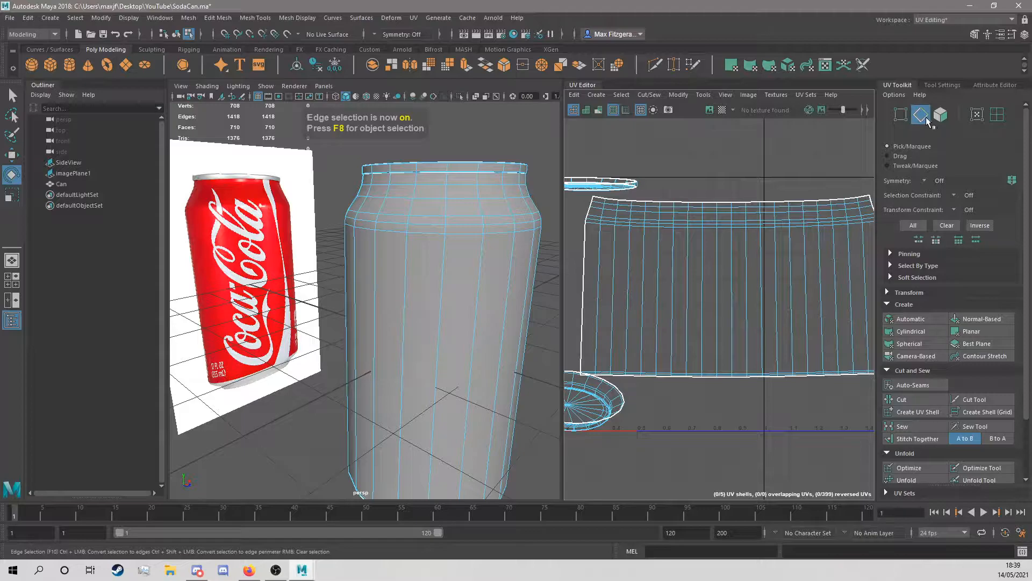
double_click(738, 226)
key(e)
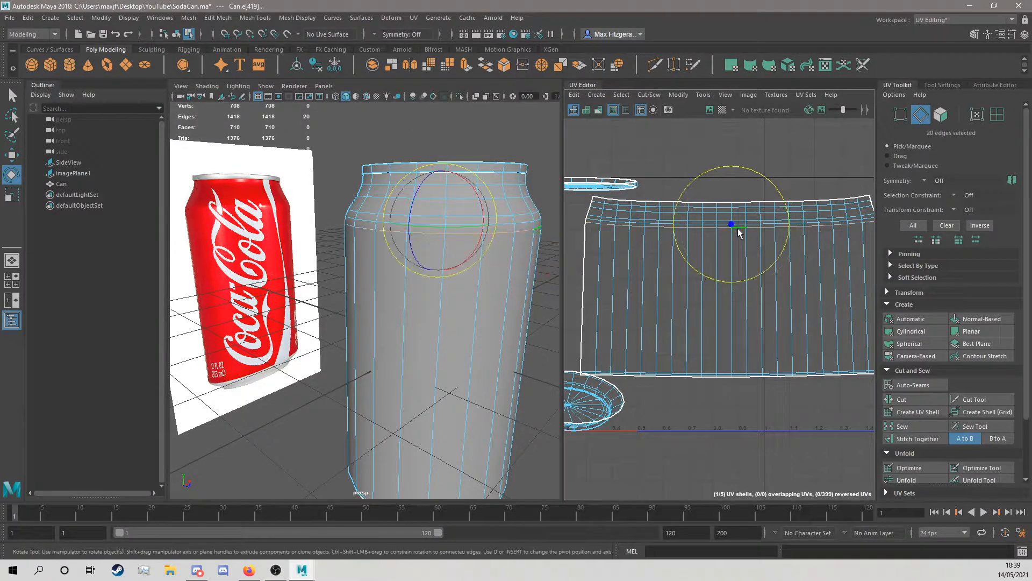
alt+middle_drag(814, 274, 747, 264)
scroll(908, 369, down, 2)
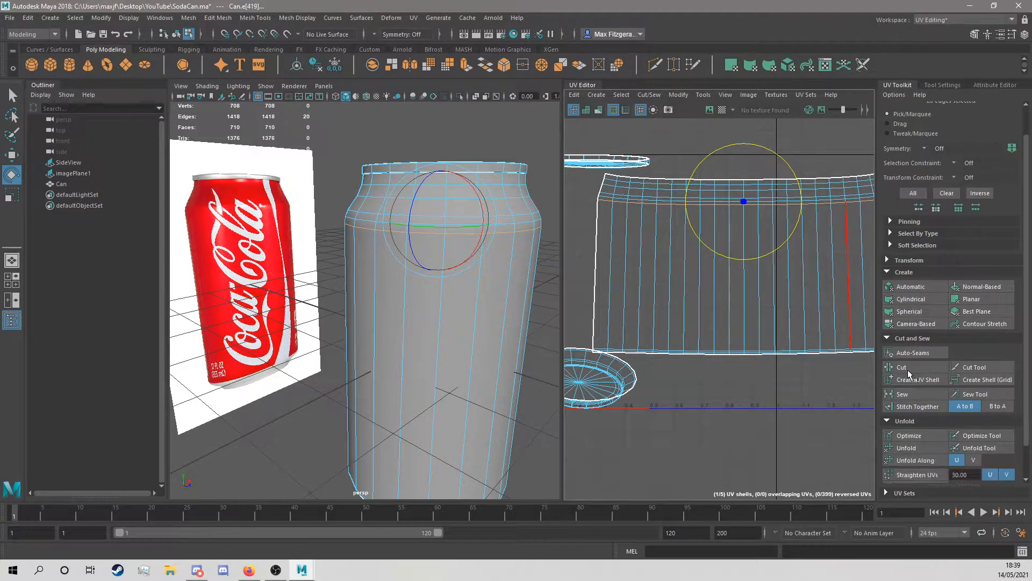
scroll(908, 373, down, 1)
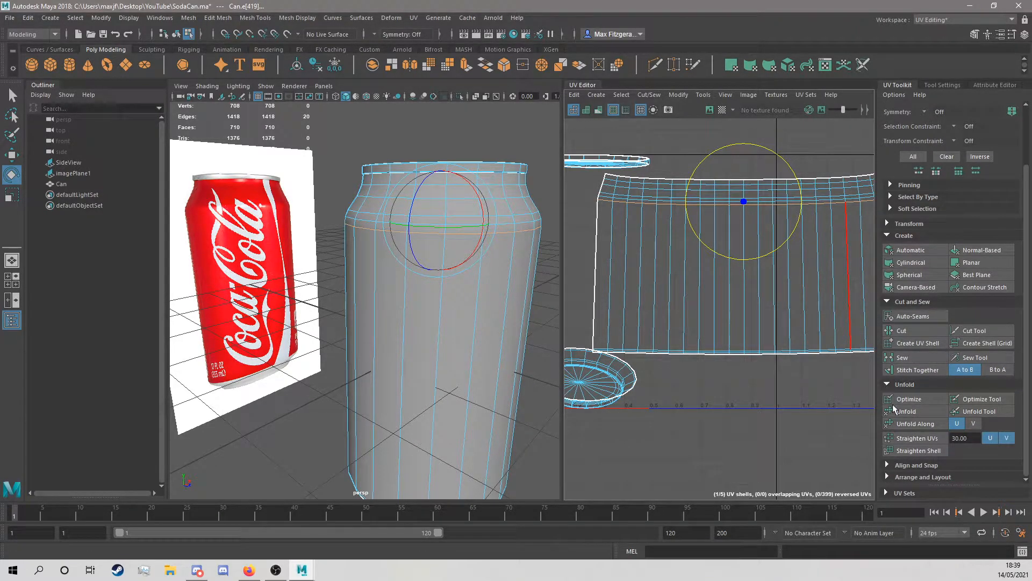
click(913, 451)
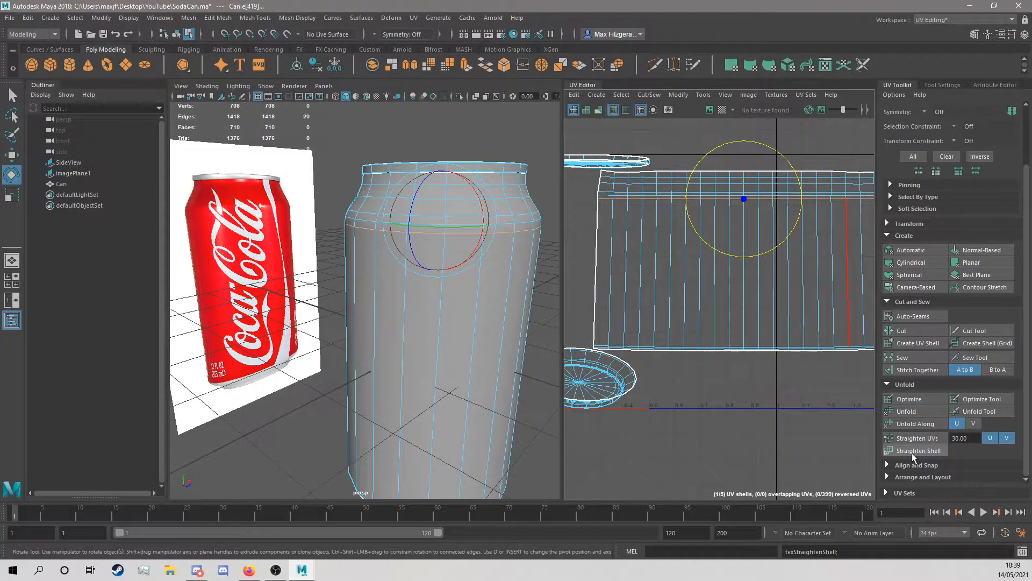
alt+middle_drag(766, 325, 725, 350)
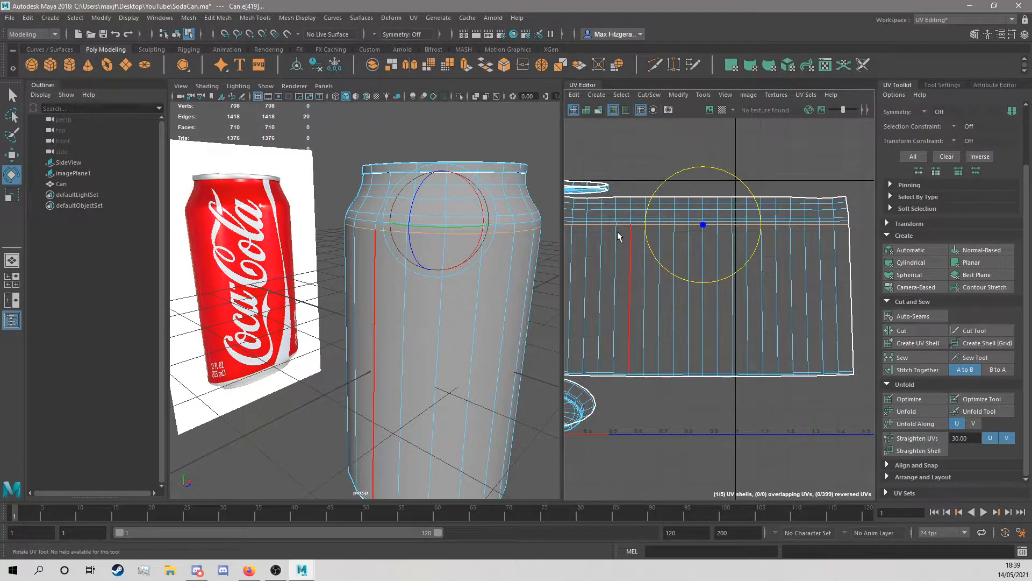
alt+middle_drag(604, 226, 671, 228)
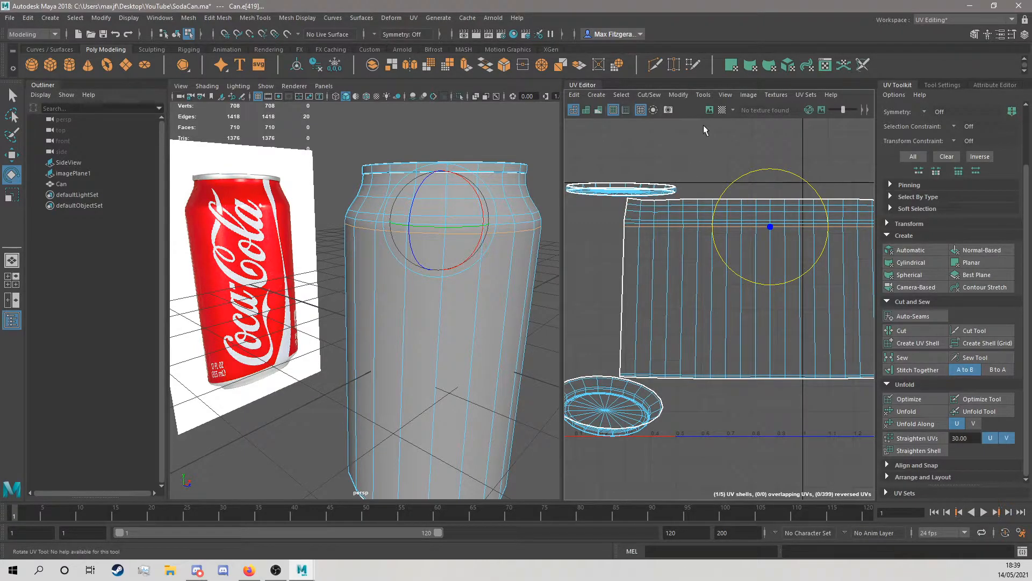
Select the whole body UV shell and apply Straighten UVs along U and V with an angle of 30.
scroll(962, 227, up, 3)
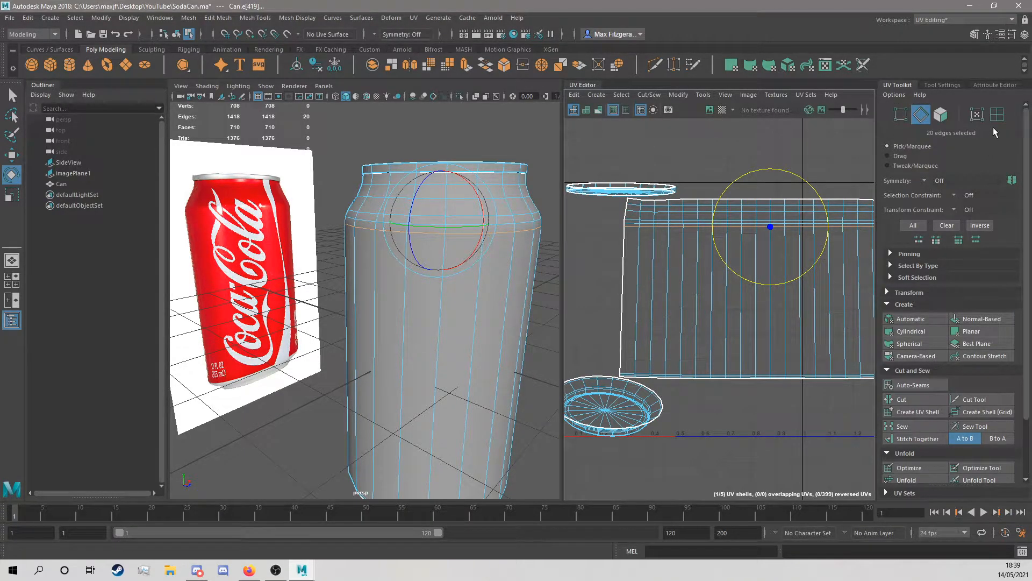
right_click(777, 164)
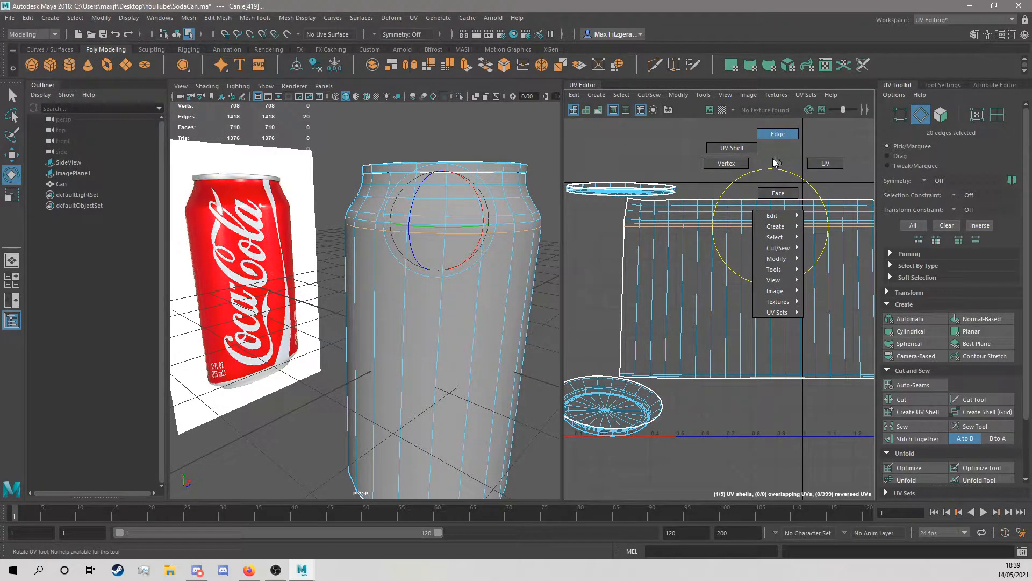
click(739, 154)
scroll(772, 289, down, 2)
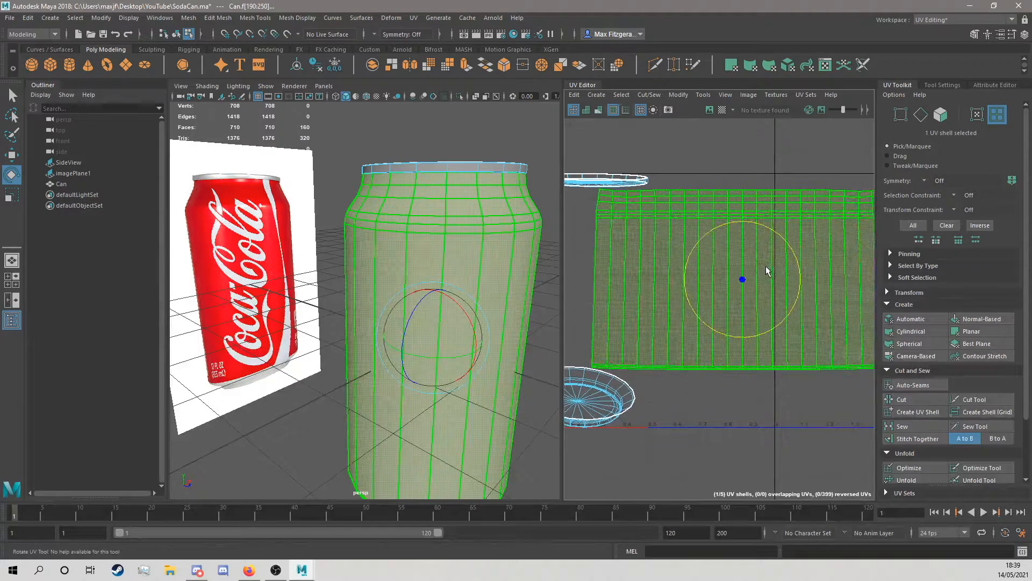
alt+middle_drag(783, 274, 772, 274)
scroll(922, 465, down, 3)
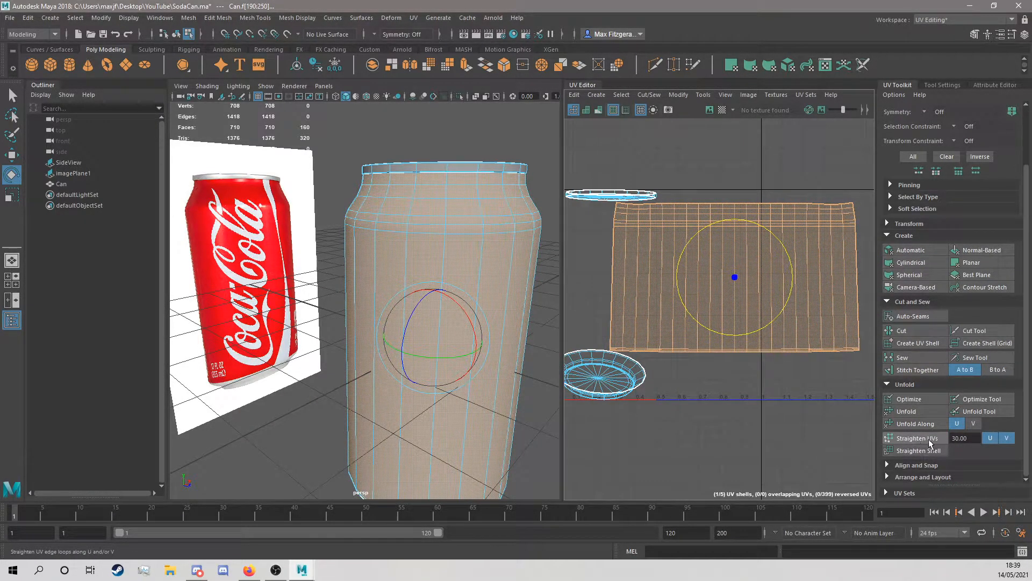
click(929, 438)
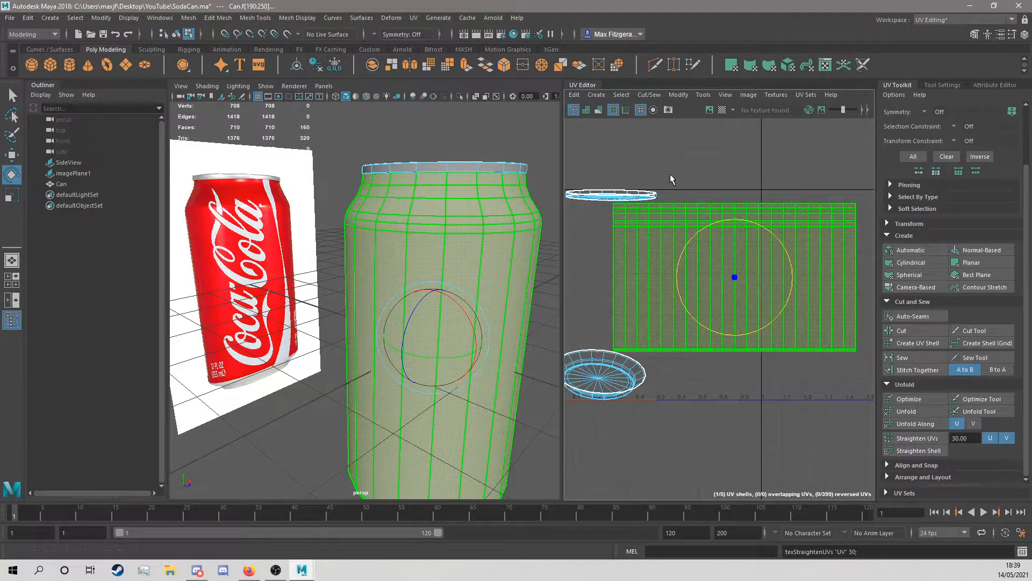
Turn on the checker map, check its pattern around the can and activate the Move tool for the body shell.
click(722, 109)
alt+drag(408, 242, 352, 295)
alt+drag(411, 269, 384, 265)
alt+middle_drag(733, 297, 774, 303)
scroll(788, 300, down, 4)
key(w)
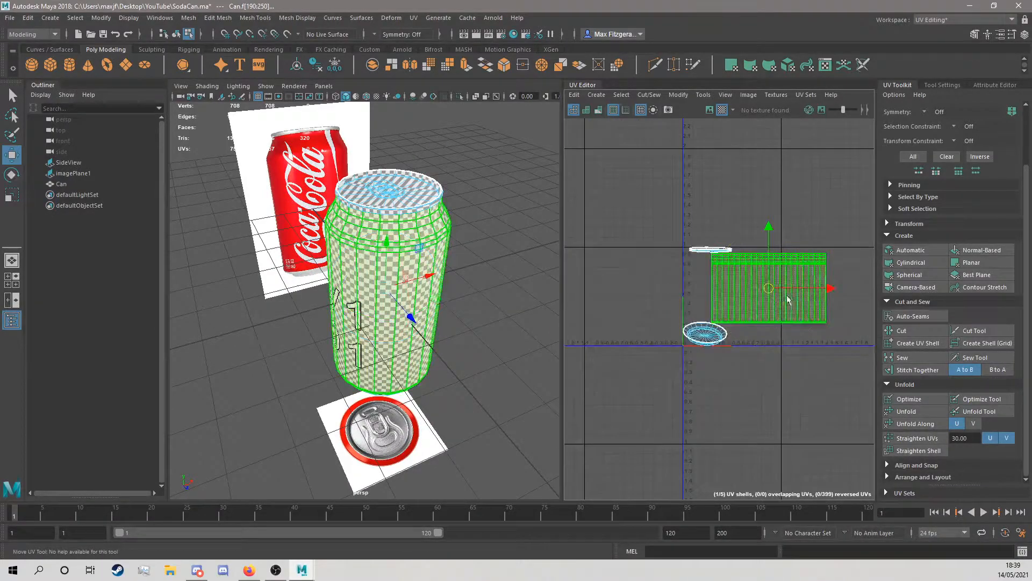
Scale down the can body's UV shell and move it outside the 0-1 UV tile, past its right edge.
key(r)
drag(770, 290, 828, 273)
key(w)
scroll(728, 318, up, 3)
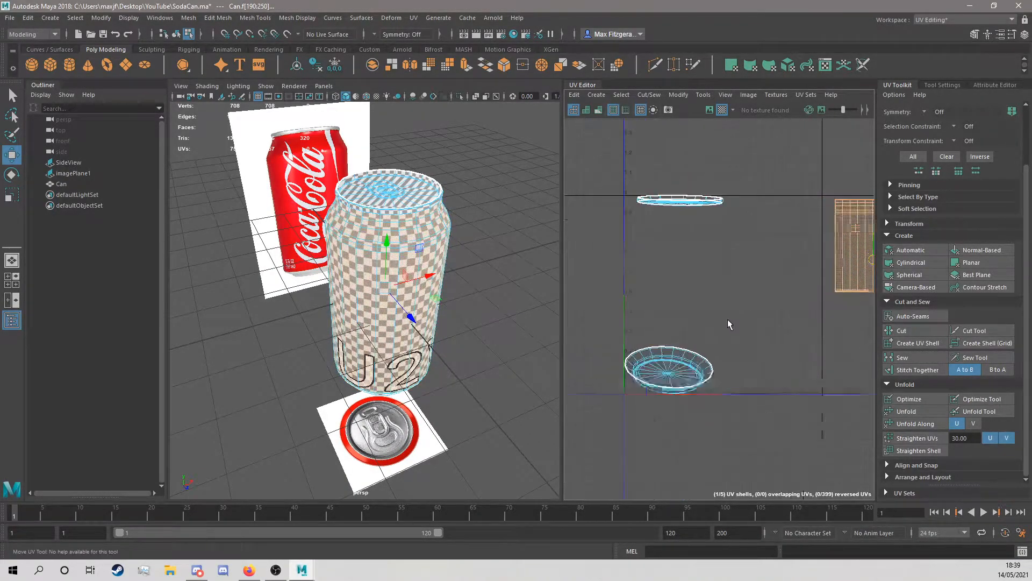
Move the can's bottom UV shell into the tile, unfold it and check its pattern on the underside of the can.
click(685, 375)
alt+drag(473, 280, 479, 312)
scroll(471, 316, up, 3)
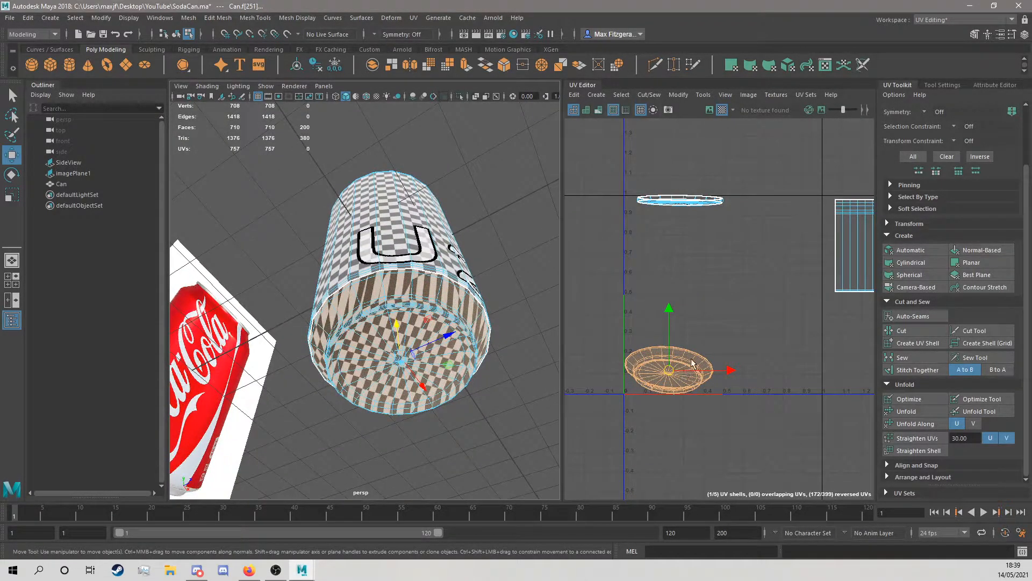
drag(670, 372, 688, 331)
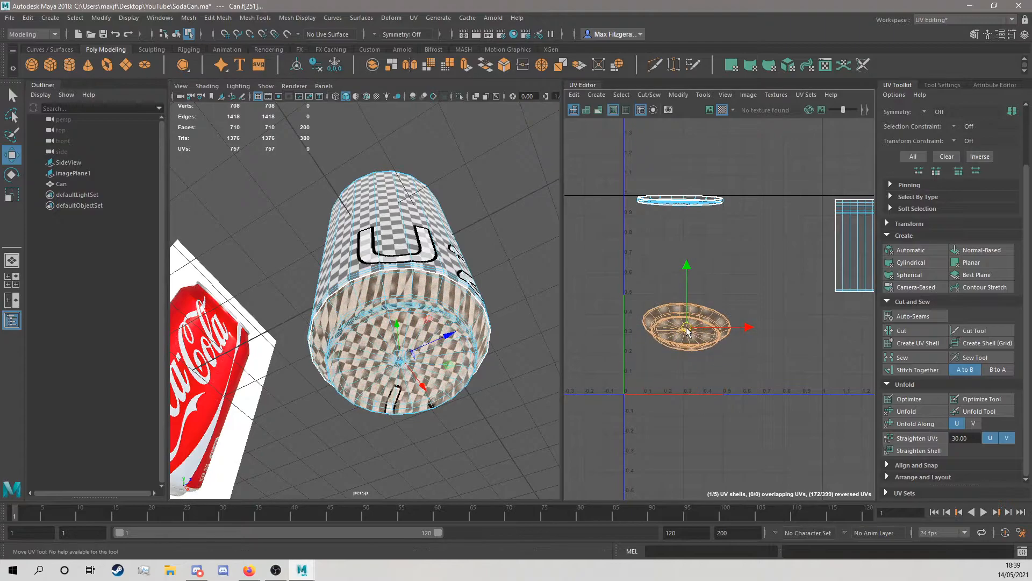
click(916, 411)
alt+drag(467, 371, 374, 277)
key(f)
Try a checker map size of 512 on the can.
right_click(722, 110)
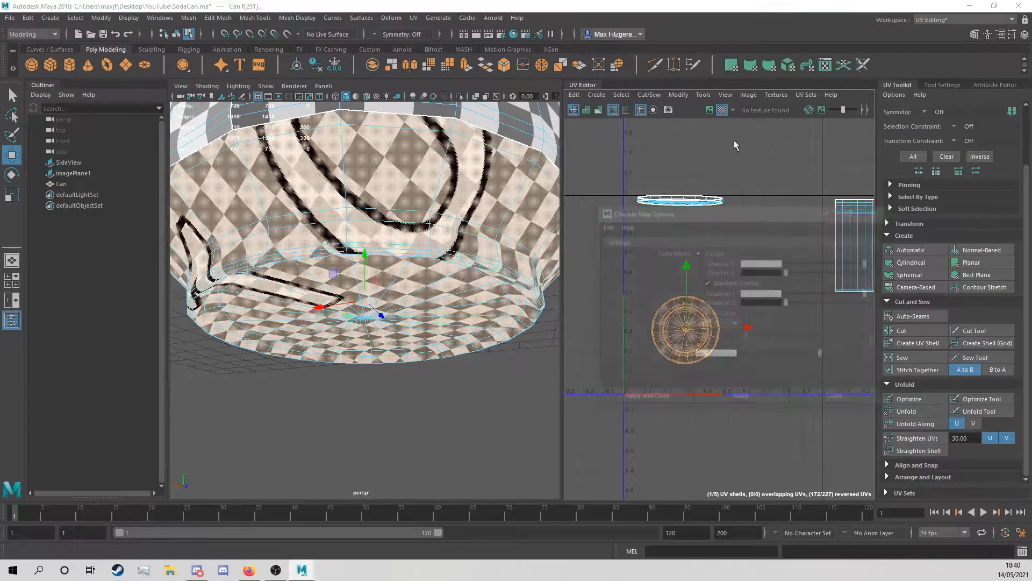
click(876, 212)
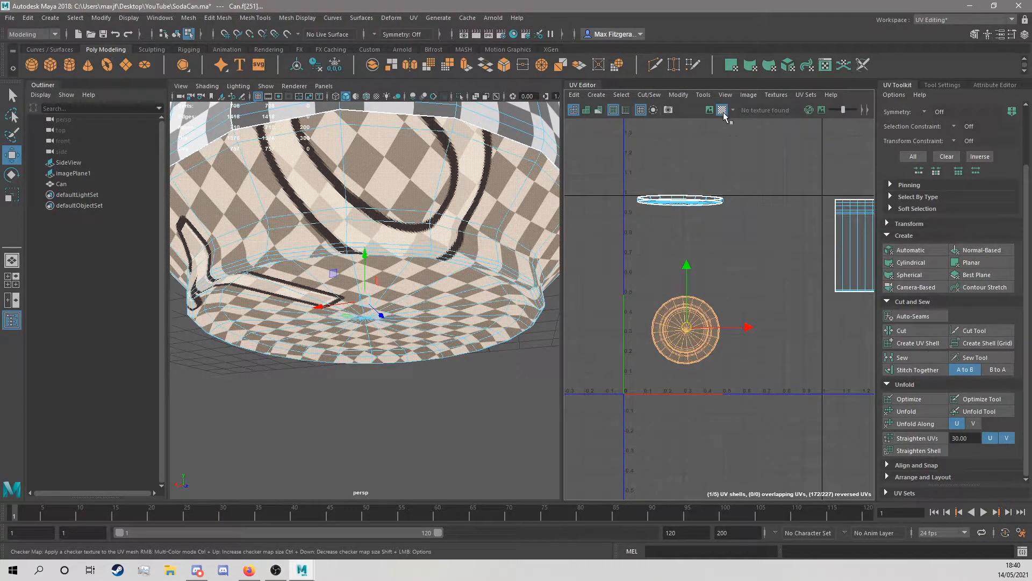
shift+click(722, 110)
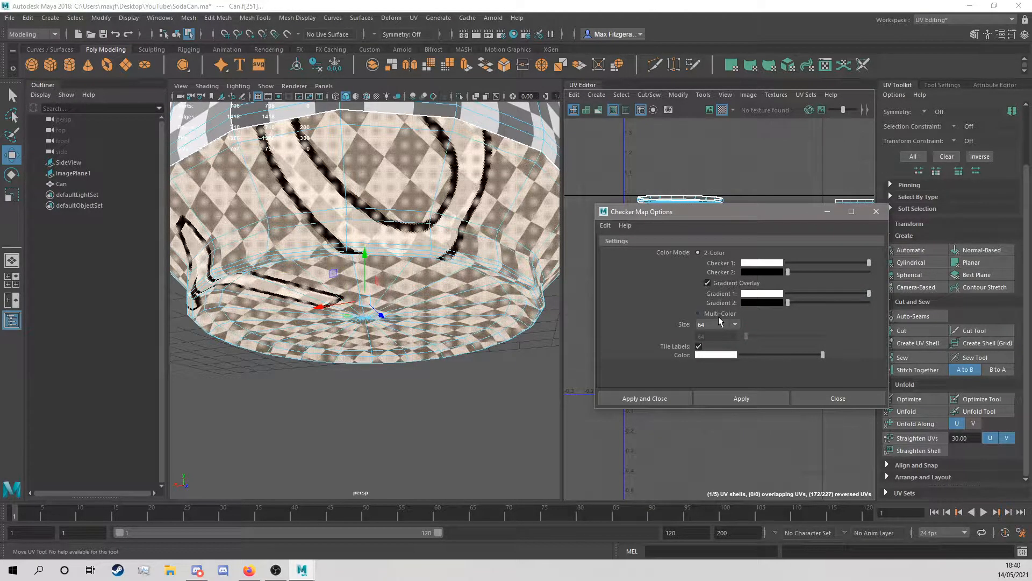
click(700, 326)
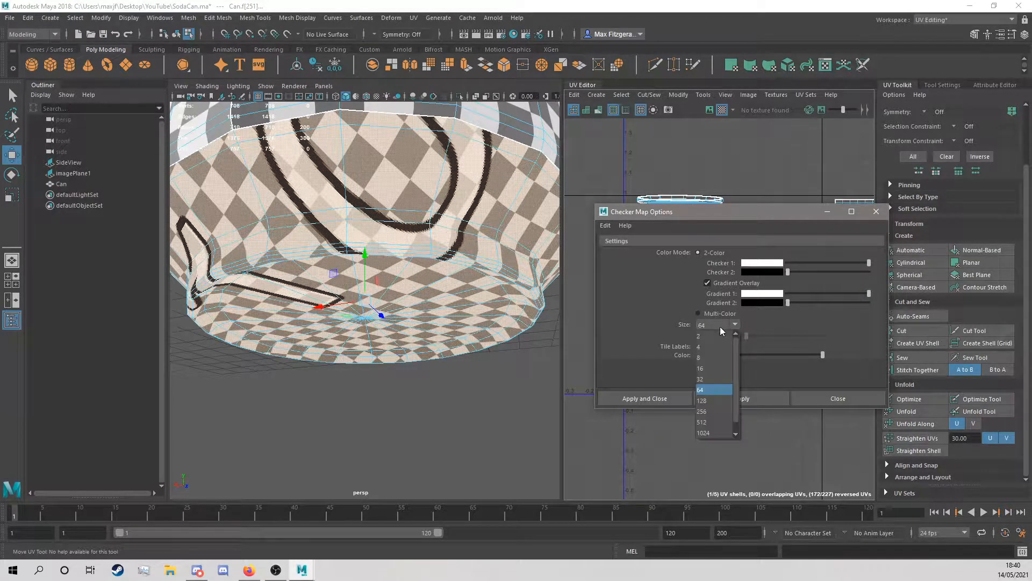
click(706, 422)
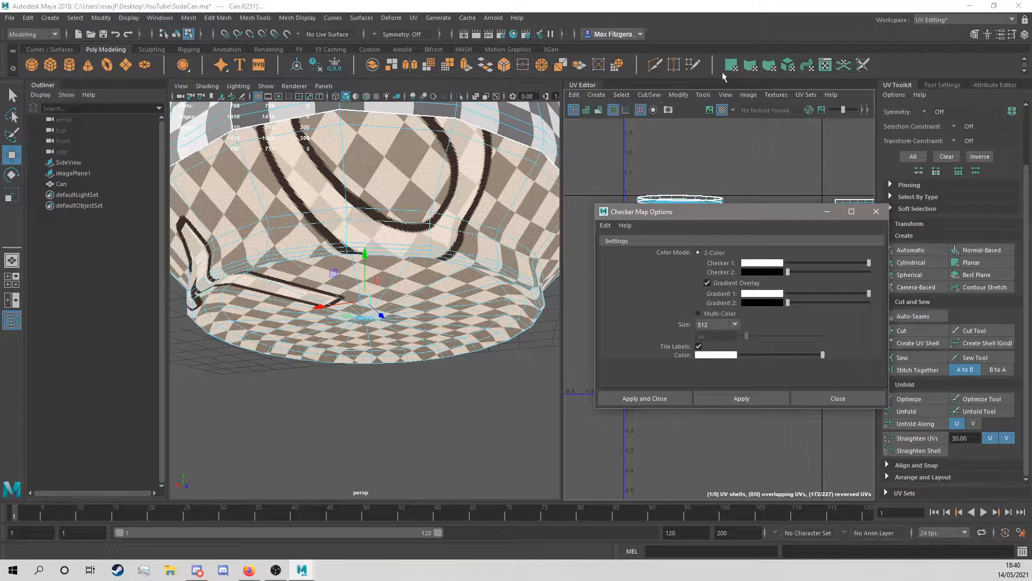
click(722, 111)
click(722, 112)
click(711, 112)
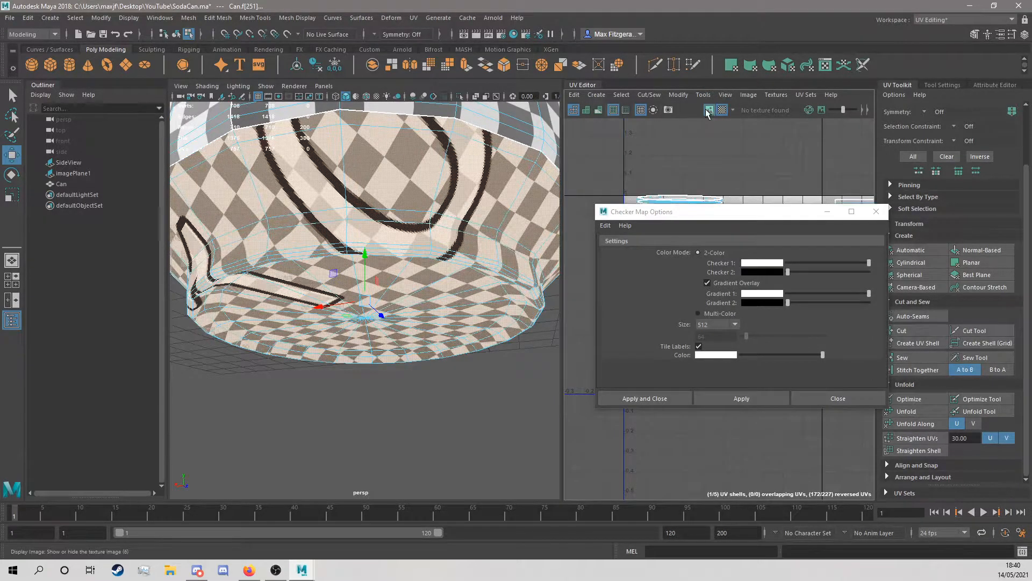
click(710, 111)
mouse_move(448, 241)
alt+mouse_down()
mouse_move(438, 230)
mouse_move(452, 217)
mouse_move(339, 223)
mouse_move(426, 223)
mouse_move(411, 228)
mouse_move(450, 239)
alt+mouse_up()
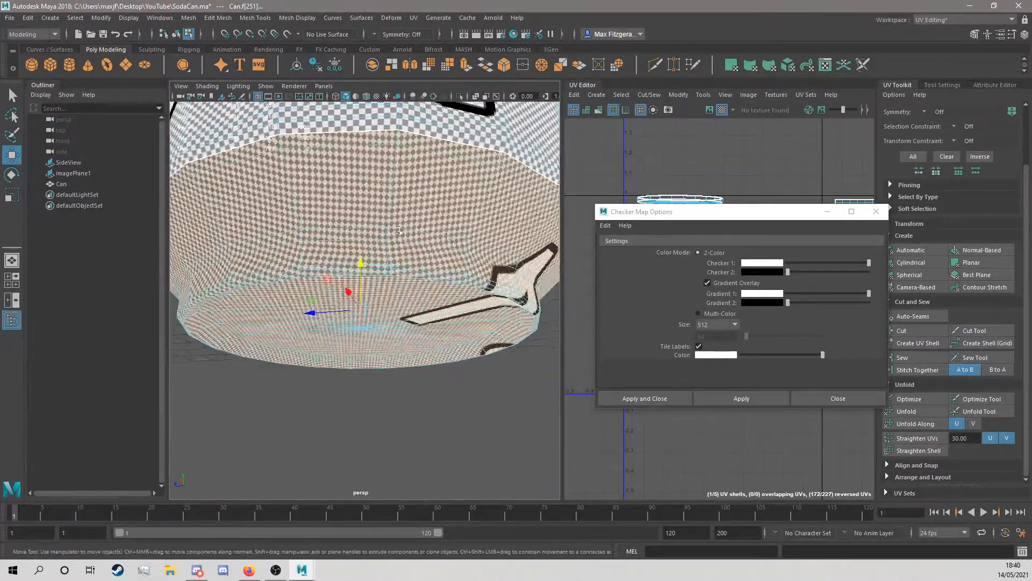
Return the checker map size to 64 and close its options.
click(715, 325)
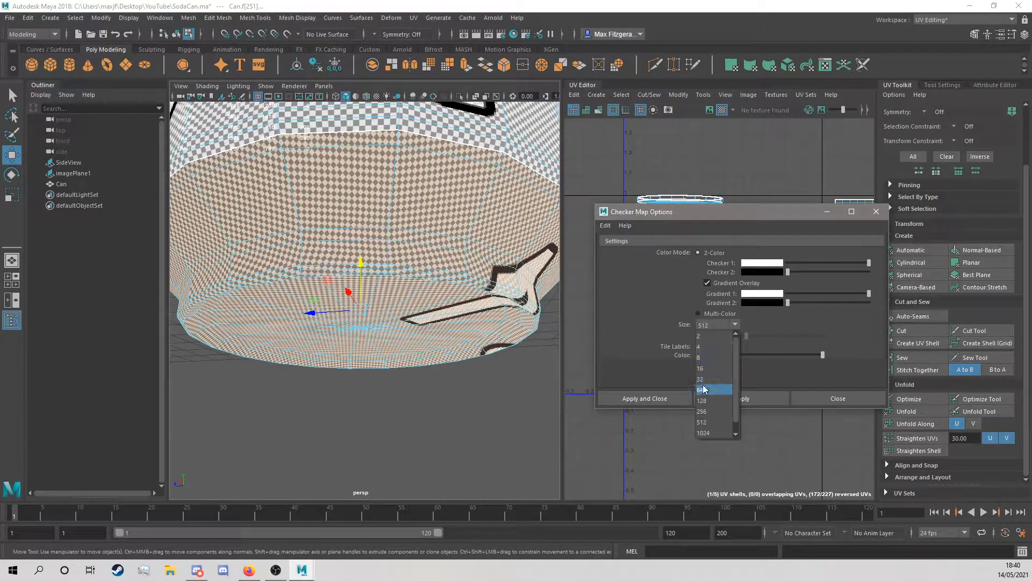
click(704, 389)
click(741, 398)
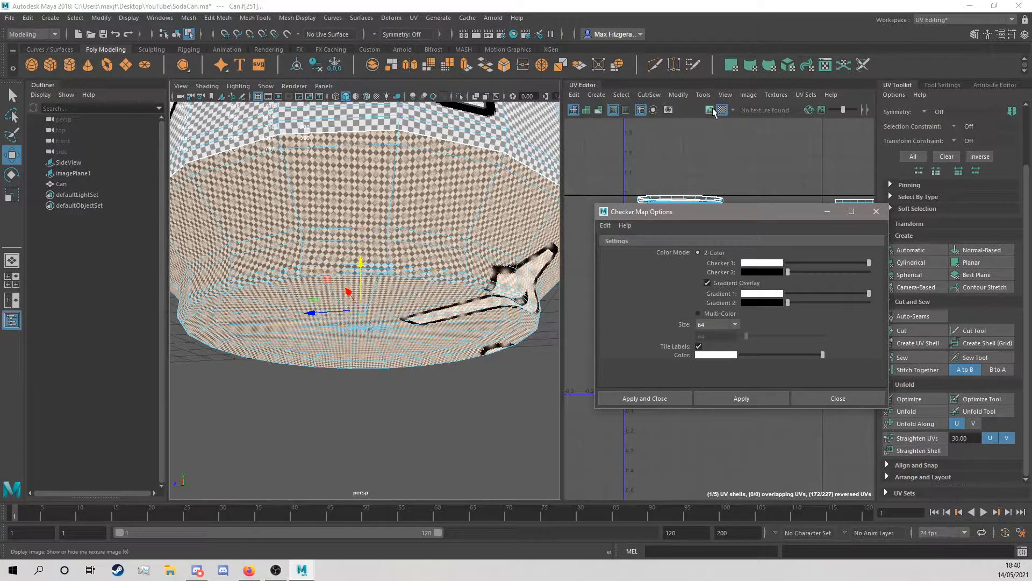
click(709, 110)
click(875, 213)
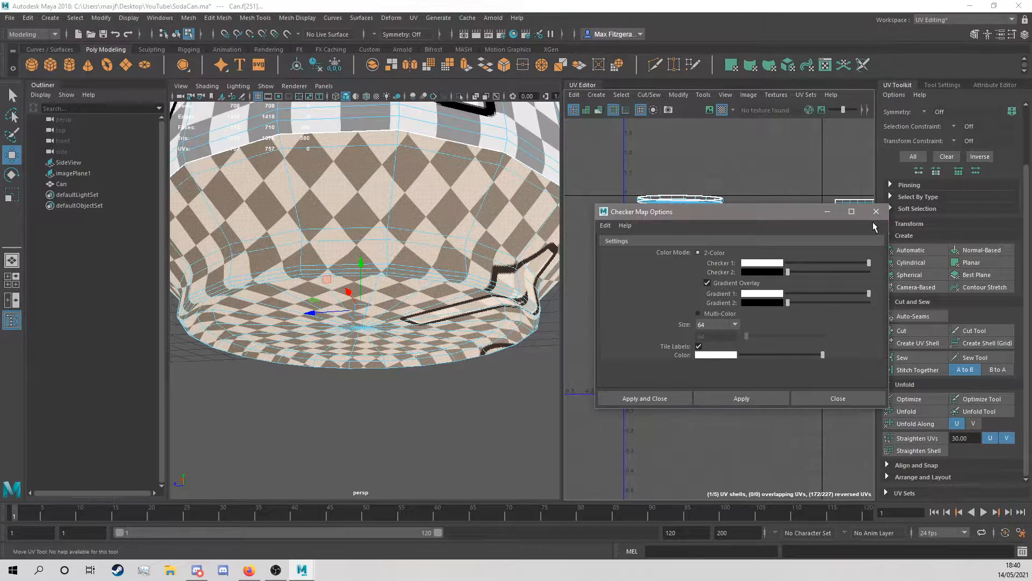
Place the unfolded bottom shell in the lower right of the UV tile and the body shell inside the tile above it.
scroll(688, 329, up, 1)
scroll(692, 332, down, 1)
drag(693, 335, 786, 360)
scroll(807, 305, down, 2)
alt+middle_drag(807, 305, 734, 302)
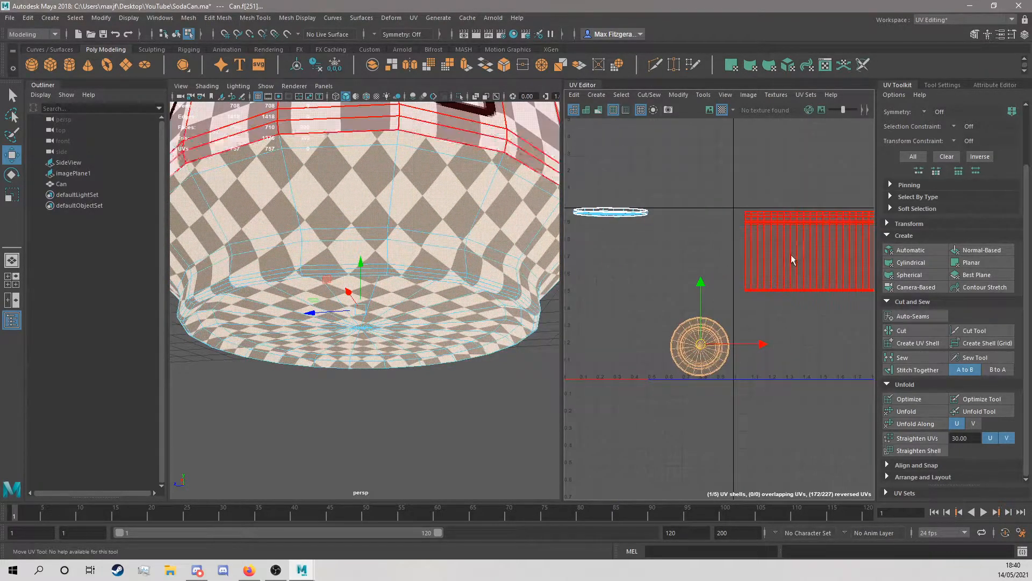
click(775, 265)
drag(804, 250, 659, 268)
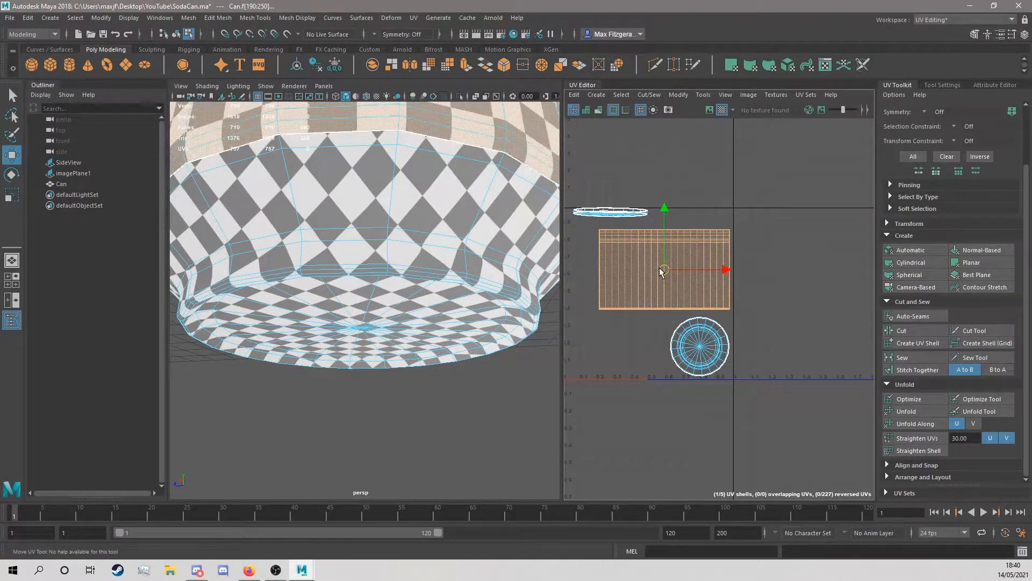
alt+middle_drag(588, 267, 702, 261)
Move the pull tab's UV shell clear of the flattened lid shells and inspect the tab on the can.
click(710, 208)
drag(720, 207, 691, 228)
alt+drag(420, 164, 367, 281)
scroll(428, 202, down, 5)
key(f)
scroll(428, 319, down, 5)
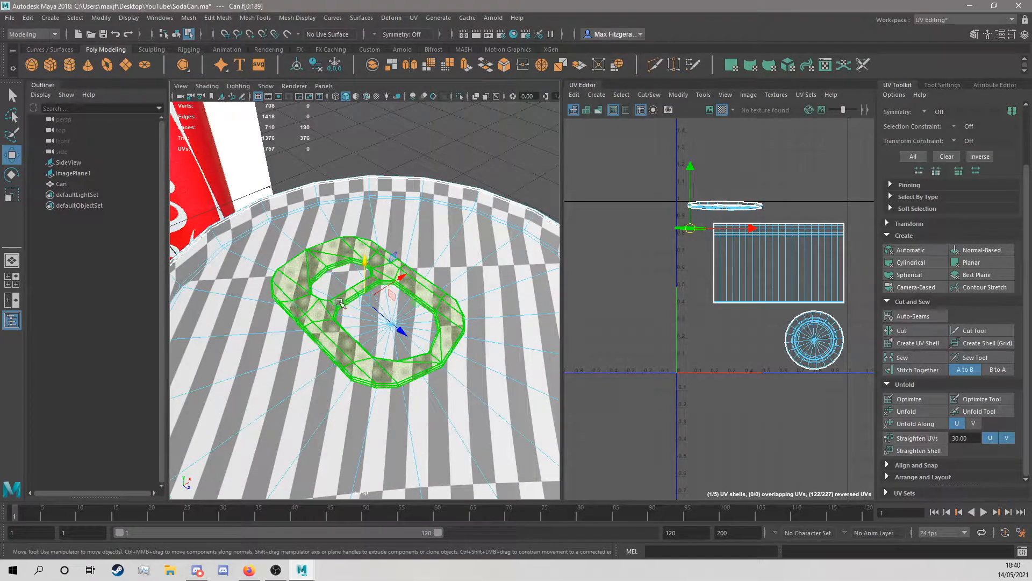
alt+drag(467, 322, 408, 340)
scroll(411, 339, down, 3)
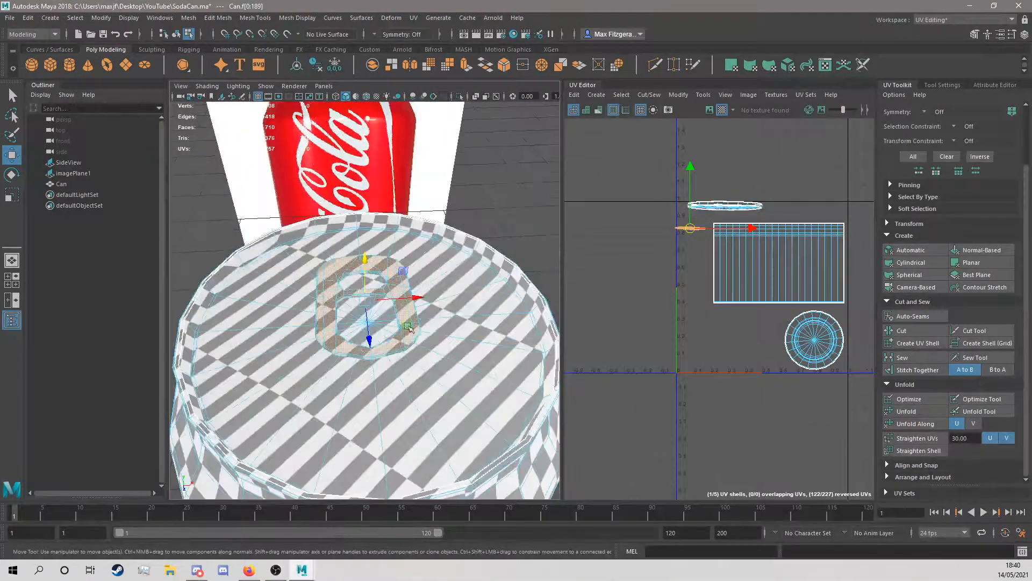
Select the rim band's UV shell at the can's top and move it away from the overlapping lid shell.
click(476, 347)
alt+drag(476, 347, 380, 374)
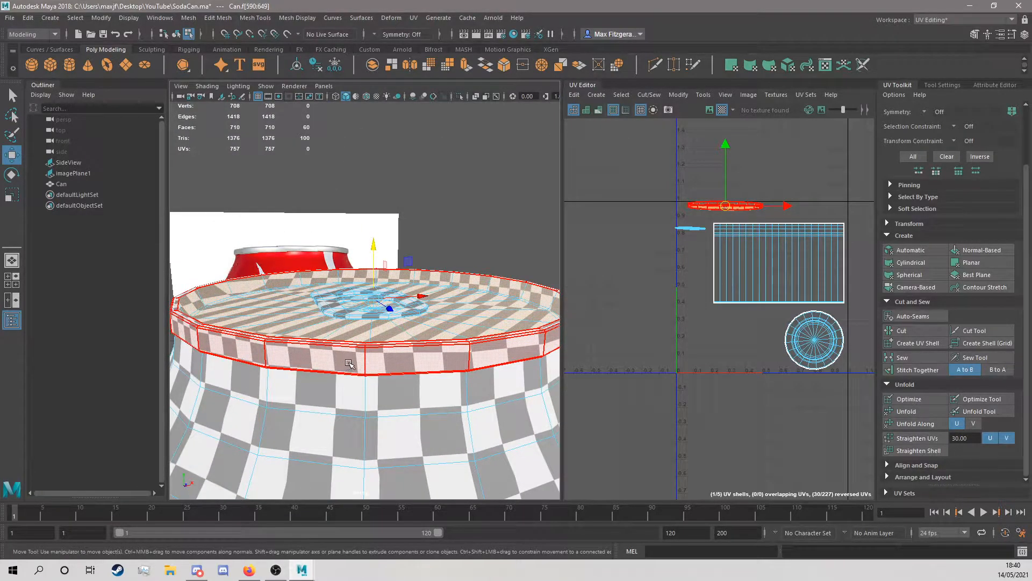
click(371, 362)
alt+drag(371, 361, 392, 271)
drag(726, 207, 691, 328)
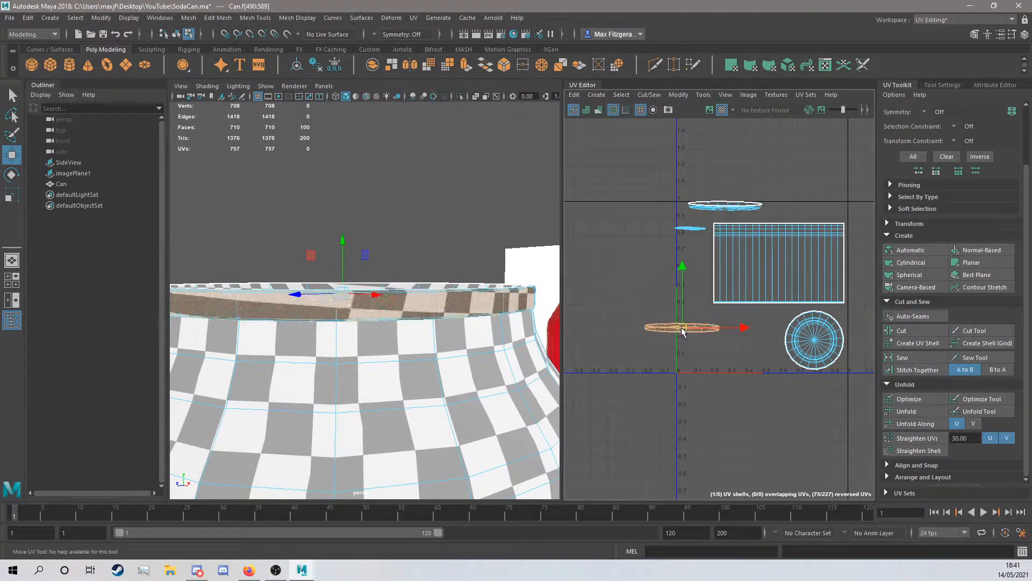
Cut the rim band's UV shell open across its width along a vertical edge.
scroll(693, 336, up, 4)
alt+drag(472, 323, 454, 321)
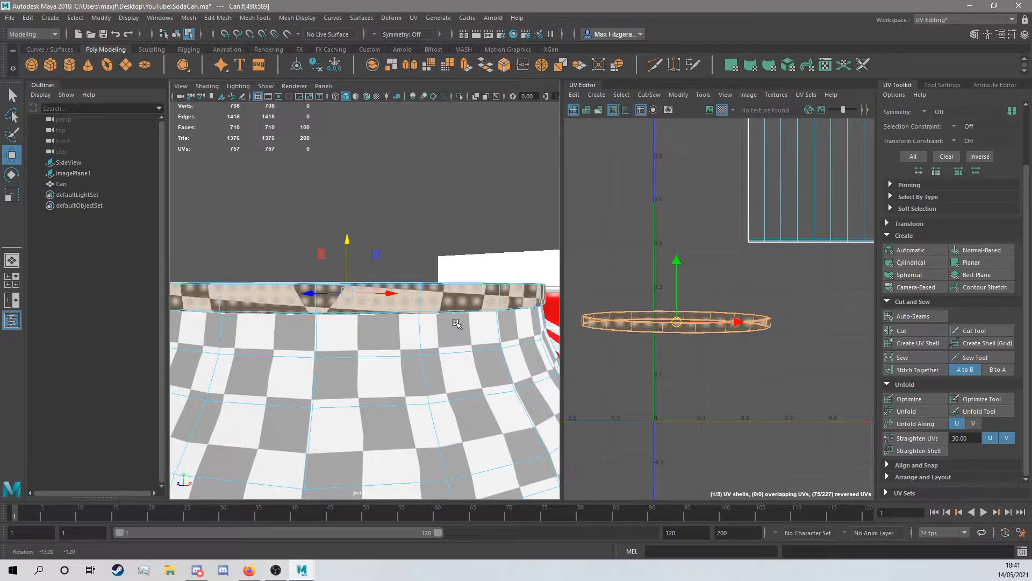
scroll(430, 340, down, 3)
alt+drag(379, 370, 357, 382)
mouse_move(359, 324)
alt+mouse_down()
mouse_move(355, 310)
mouse_move(361, 322)
alt+mouse_up()
right_drag(430, 260, 432, 290)
alt+drag(500, 268, 317, 266)
click(352, 301)
scroll(597, 309, up, 5)
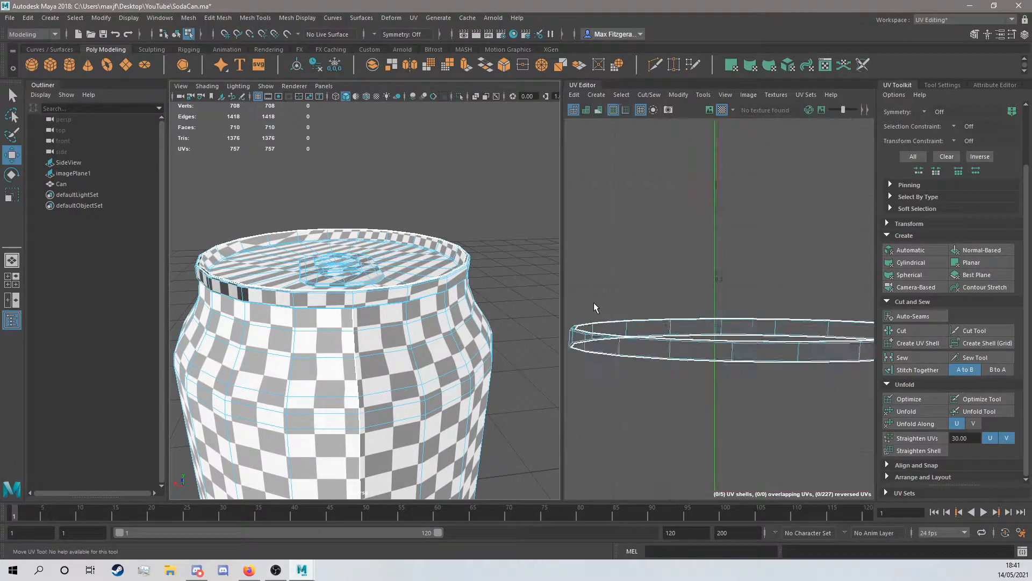
click(683, 359)
key(w)
shift+right_drag(762, 229, 735, 240)
scroll(742, 257, down, 8)
alt+middle_drag(803, 245, 707, 286)
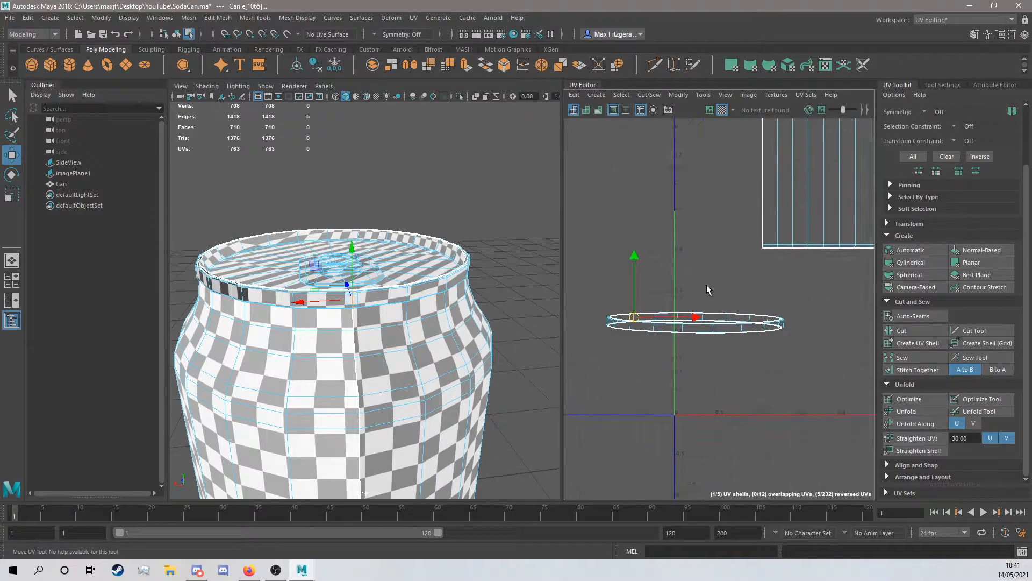
Select the whole rim UV shell, unfold it and check the result around the can's rim.
scroll(708, 287, down, 3)
scroll(970, 134, up, 2)
click(997, 114)
click(717, 305)
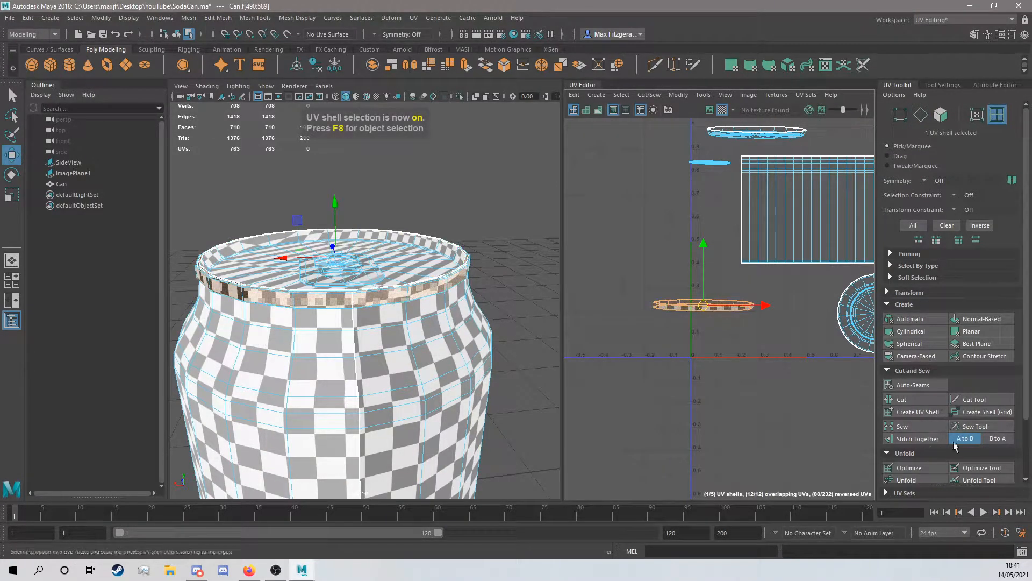
click(907, 480)
alt+drag(333, 321, 440, 290)
Scale up the unfolded rim shell while comparing its checker size with the can body's.
key(r)
scroll(708, 308, down, 5)
drag(707, 308, 922, 333)
alt+drag(448, 294, 328, 258)
drag(714, 313, 705, 313)
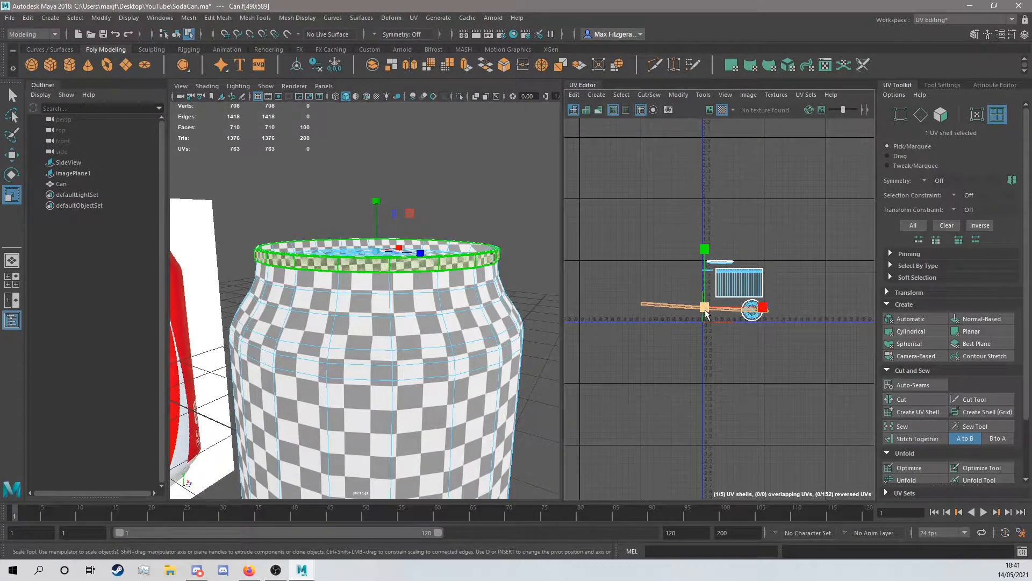
Level the slanted rim strip in the UV layout with Orient Shells.
scroll(706, 313, up, 4)
scroll(910, 441, down, 2)
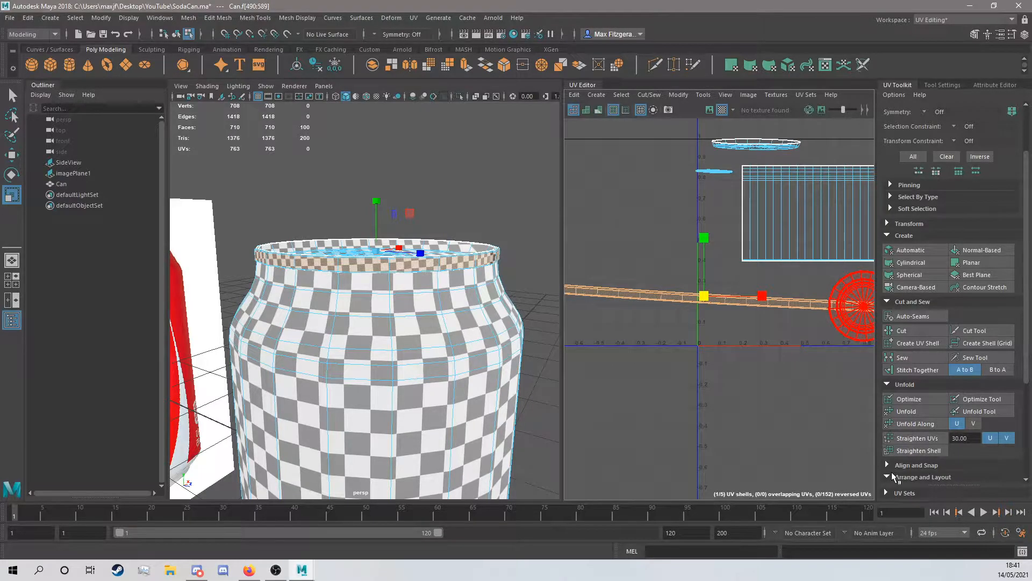
scroll(892, 477, down, 4)
click(908, 404)
scroll(675, 331, down, 3)
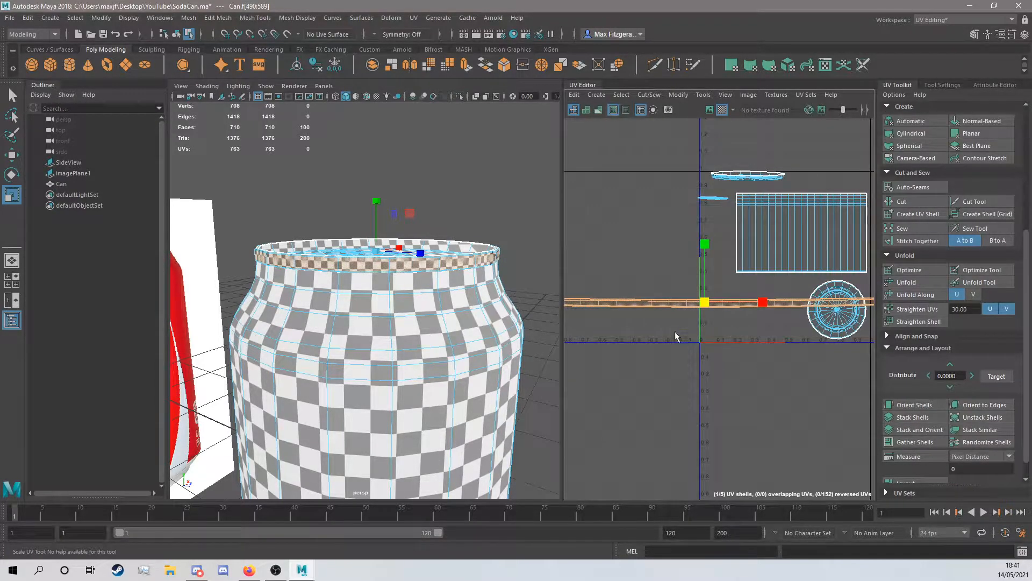
Place the rim strip just above the body shell and scale it down to match the body shell's width.
drag(745, 312, 808, 233)
key(w)
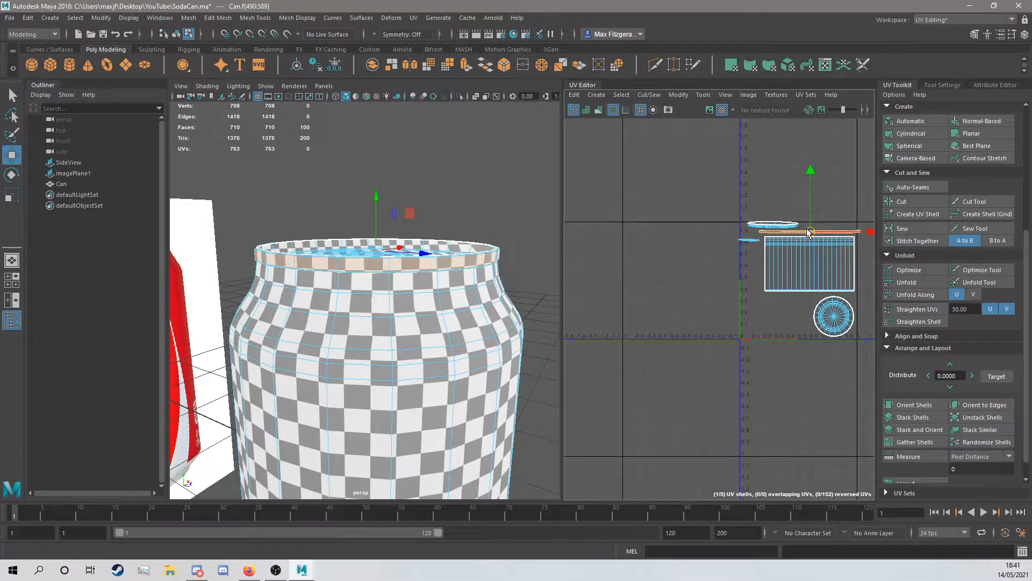
key(r)
scroll(774, 260, up, 5)
drag(739, 239, 739, 239)
key(w)
click(777, 220)
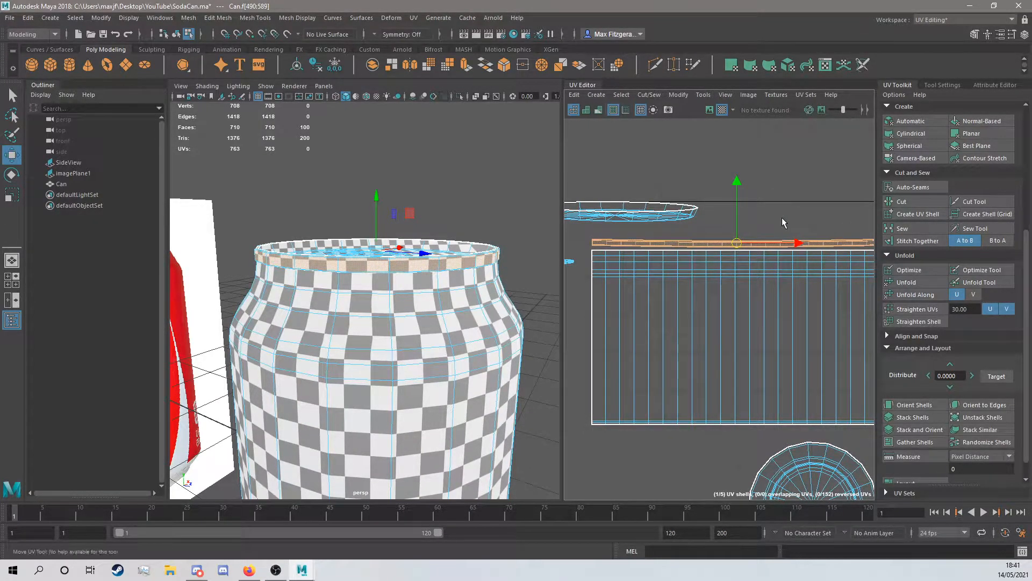
Unfold the lid's UV shell and move it below the body shell, beside the bottom shell.
scroll(769, 268, down, 2)
alt+middle_drag(672, 265, 765, 251)
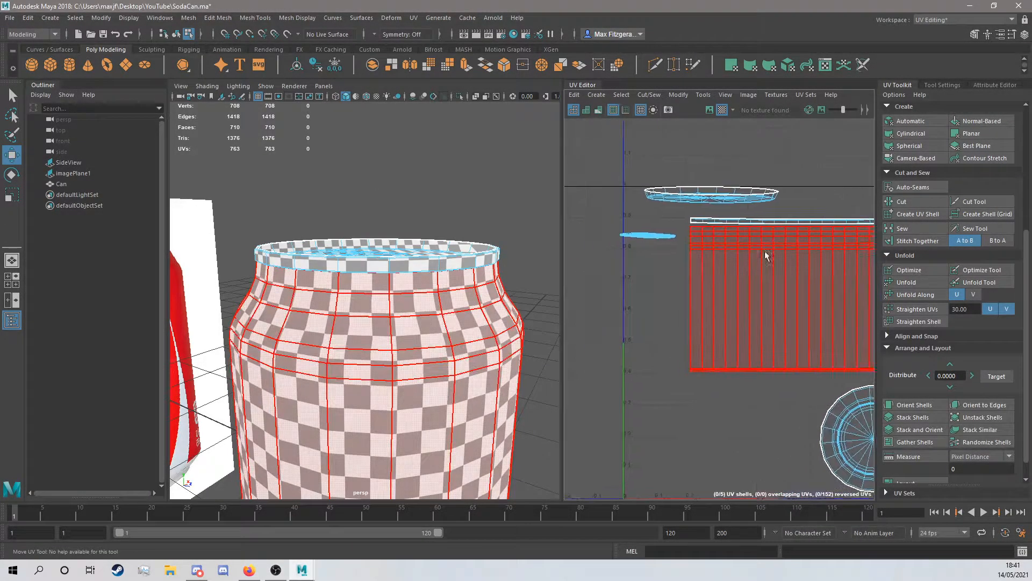
click(718, 198)
alt+drag(554, 258, 562, 328)
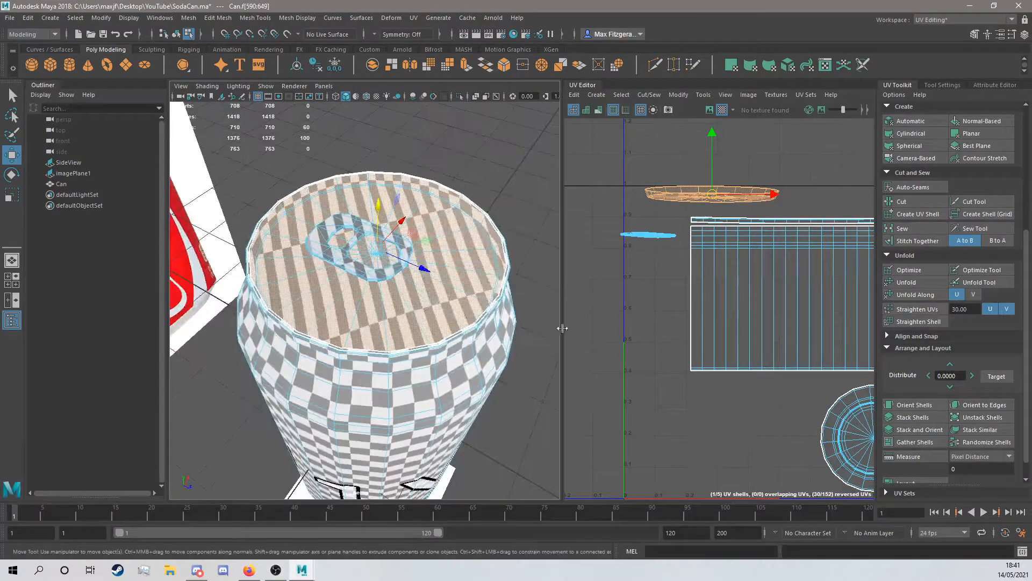
click(908, 284)
scroll(670, 267, down, 2)
drag(687, 193, 723, 367)
Select the pull tab's UV shell and examine the checker pattern on the tab's top faces, sides and inner openings.
click(643, 220)
scroll(391, 269, up, 3)
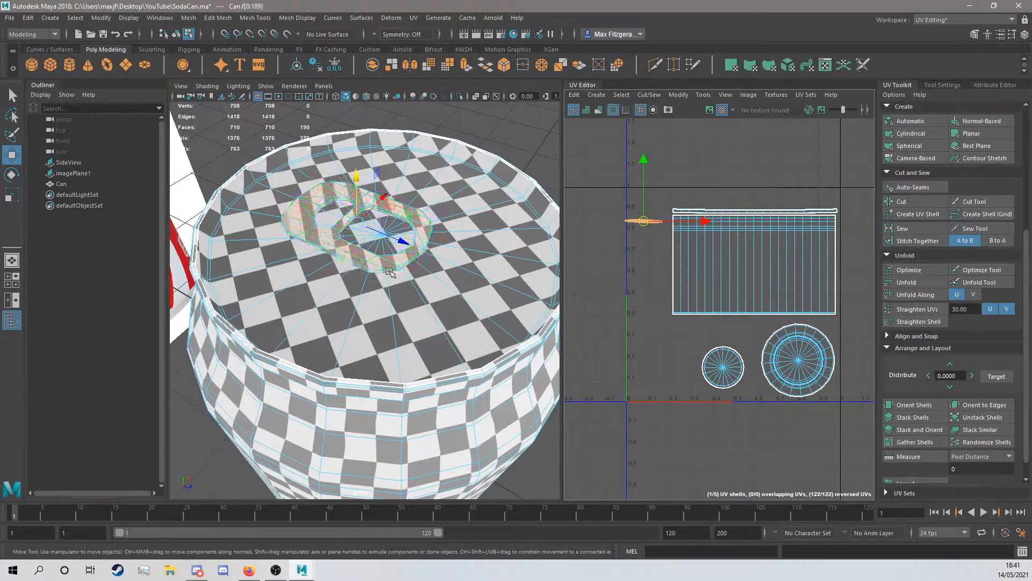
scroll(662, 215, up, 3)
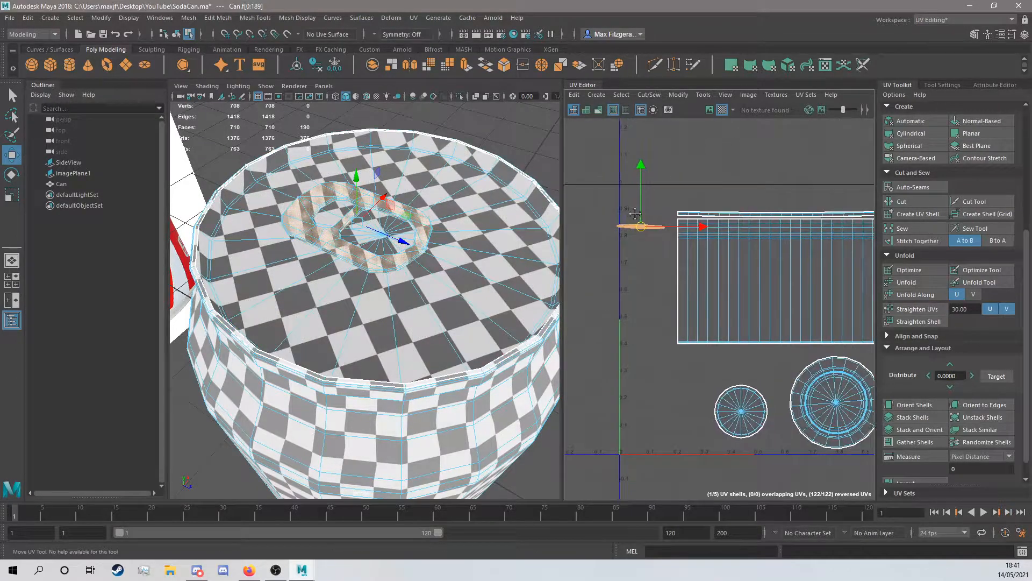
alt+middle_drag(630, 217, 654, 236)
scroll(375, 225, up, 3)
alt+drag(374, 226, 395, 226)
scroll(375, 241, up, 3)
alt+middle_drag(380, 241, 430, 334)
scroll(397, 261, up, 3)
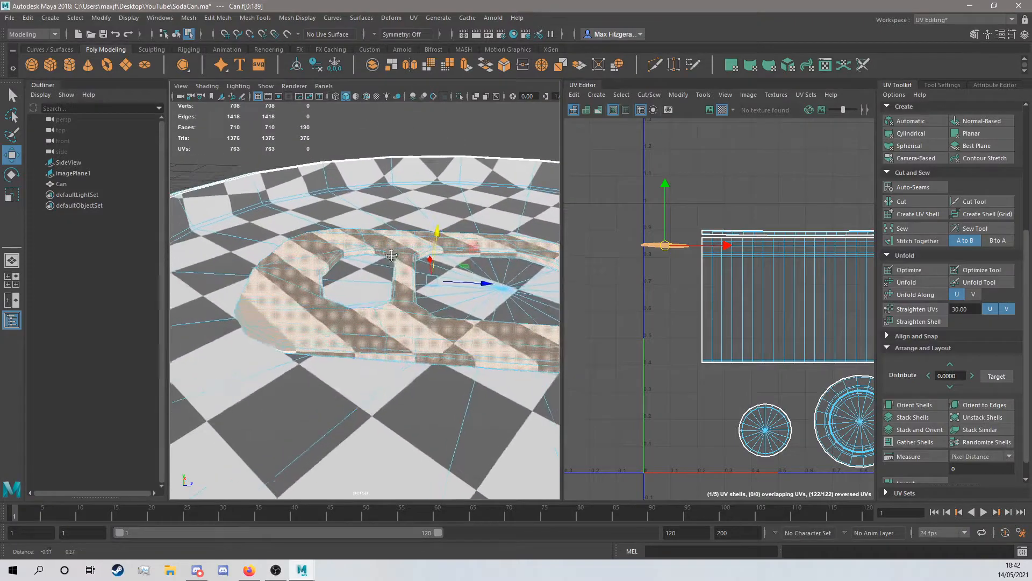
alt+middle_drag(414, 283, 374, 272)
click(371, 256)
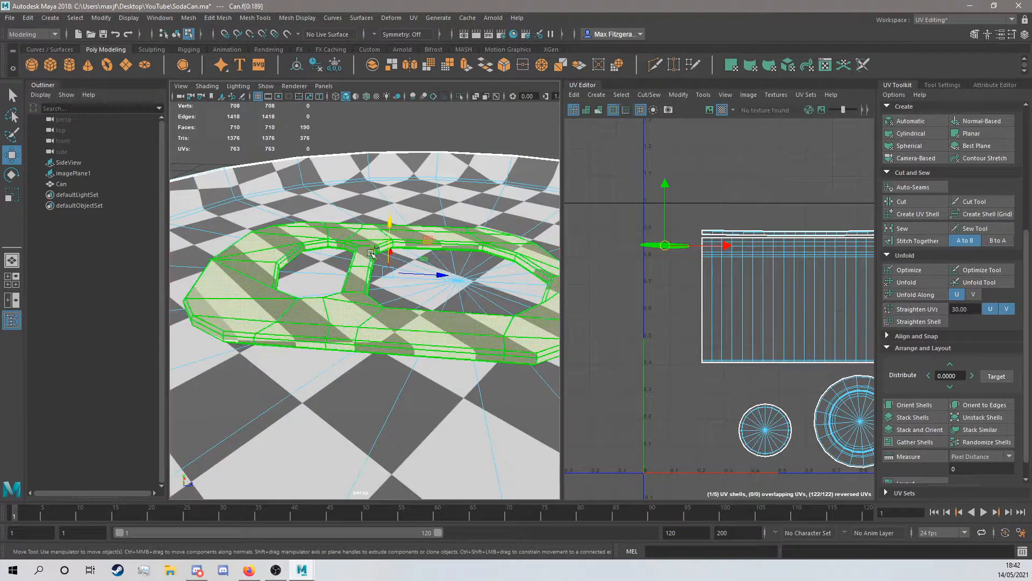
scroll(691, 246, down, 6)
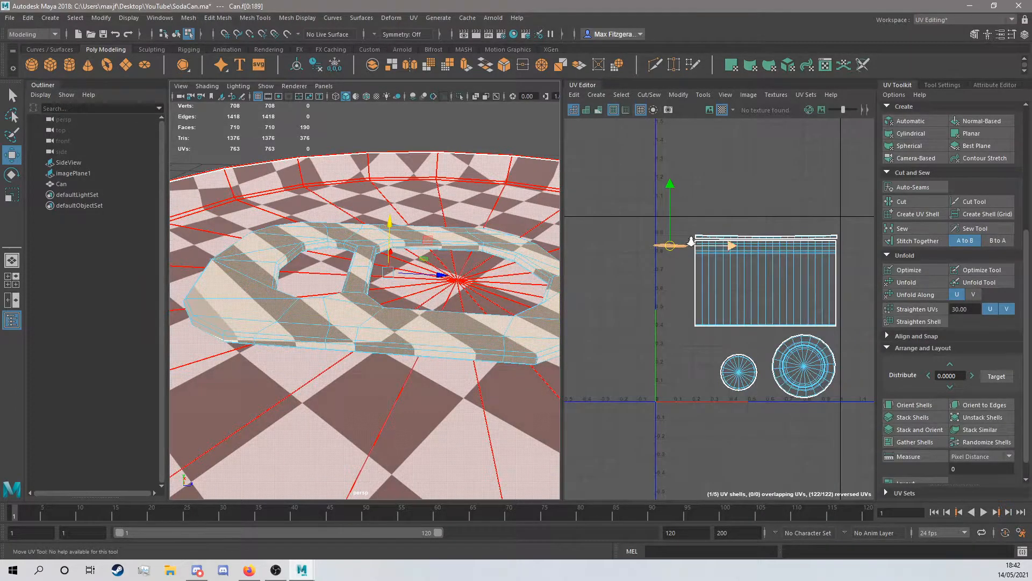
Isolate the pull tab in the viewport and switch to edge selection.
scroll(820, 223, up, 2)
scroll(933, 201, up, 5)
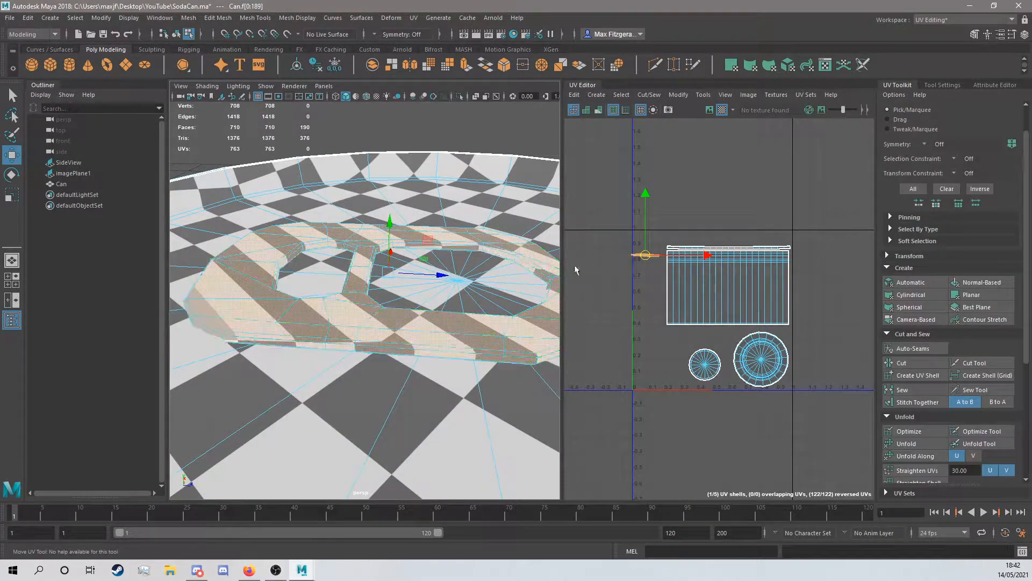
scroll(691, 301, up, 4)
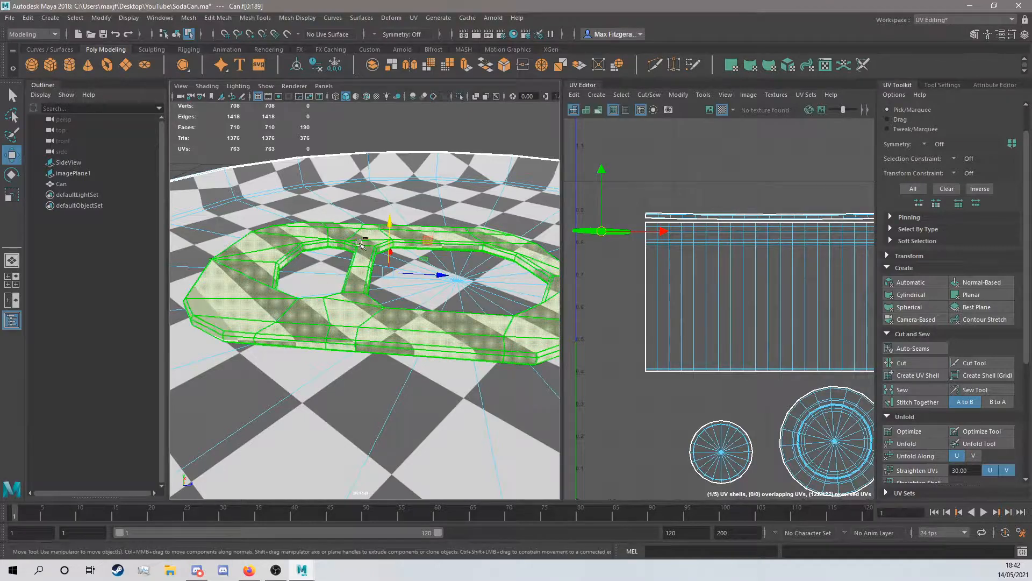
key(ctrl+1)
alt+drag(380, 248, 376, 282)
right_drag(359, 256, 360, 227)
alt+drag(374, 312, 366, 307)
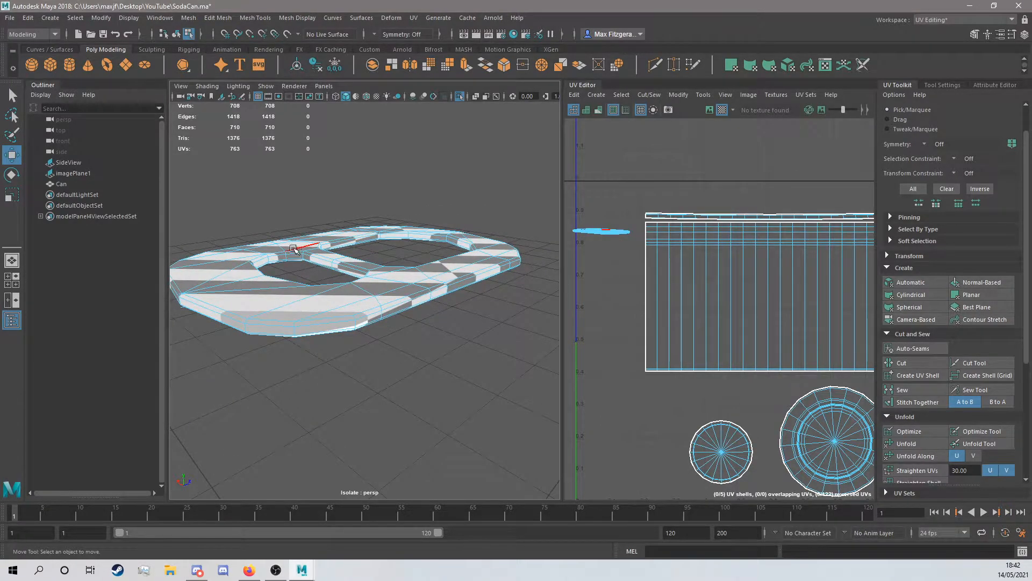
Cut the pull tab's UVs along the edge loops around its outer rim and both inner openings.
alt+drag(341, 312, 365, 237)
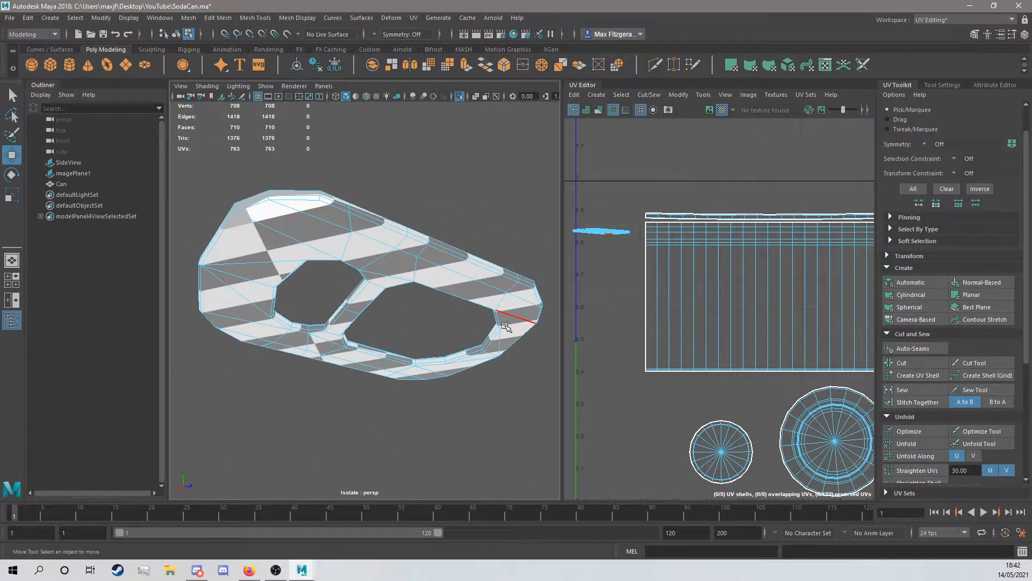
alt+drag(303, 343, 324, 305)
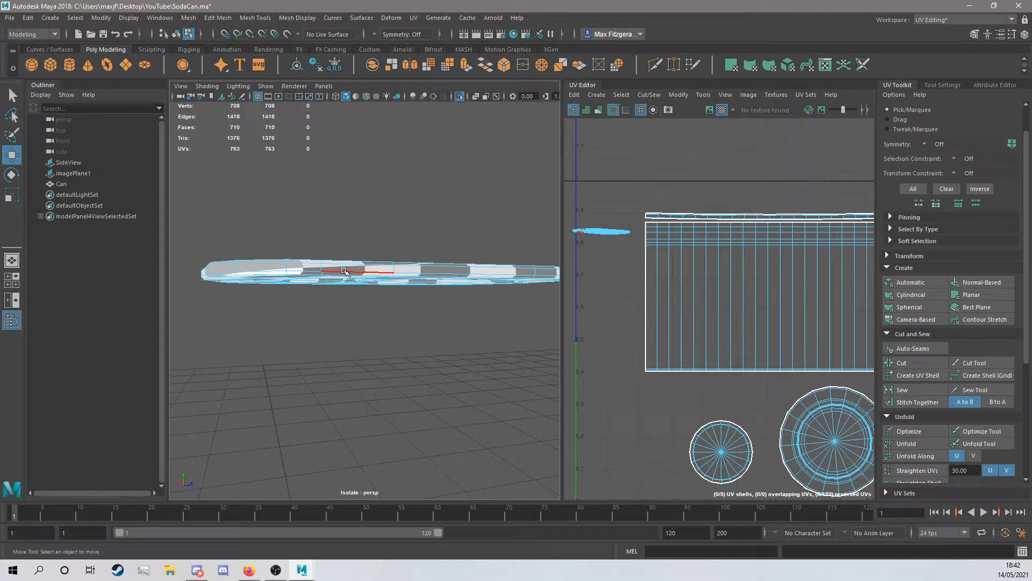
alt+drag(336, 270, 356, 133)
alt+drag(375, 210, 349, 292)
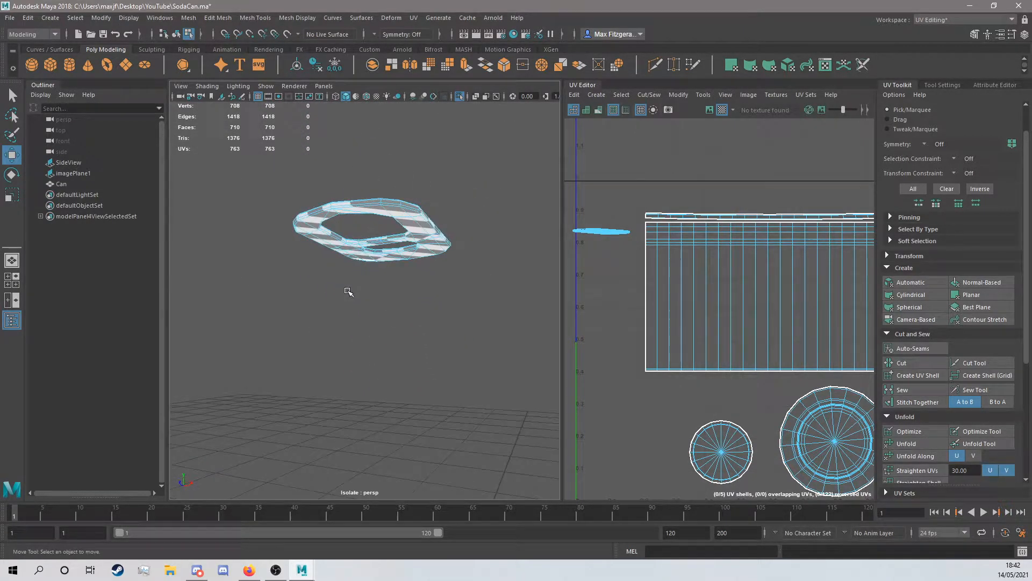
alt+drag(380, 240, 369, 275)
scroll(369, 274, up, 3)
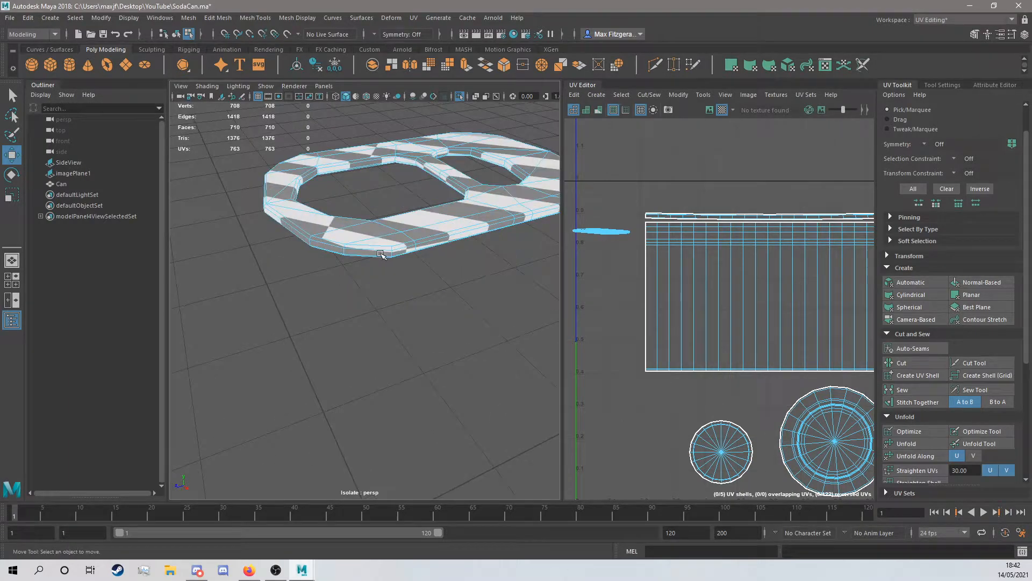
scroll(371, 249, up, 2)
double_click(354, 257)
alt+drag(351, 260, 337, 198)
alt+drag(334, 187, 309, 259)
mouse_move(295, 166)
alt+middle_down()
mouse_move(298, 214)
mouse_move(285, 172)
alt+middle_up()
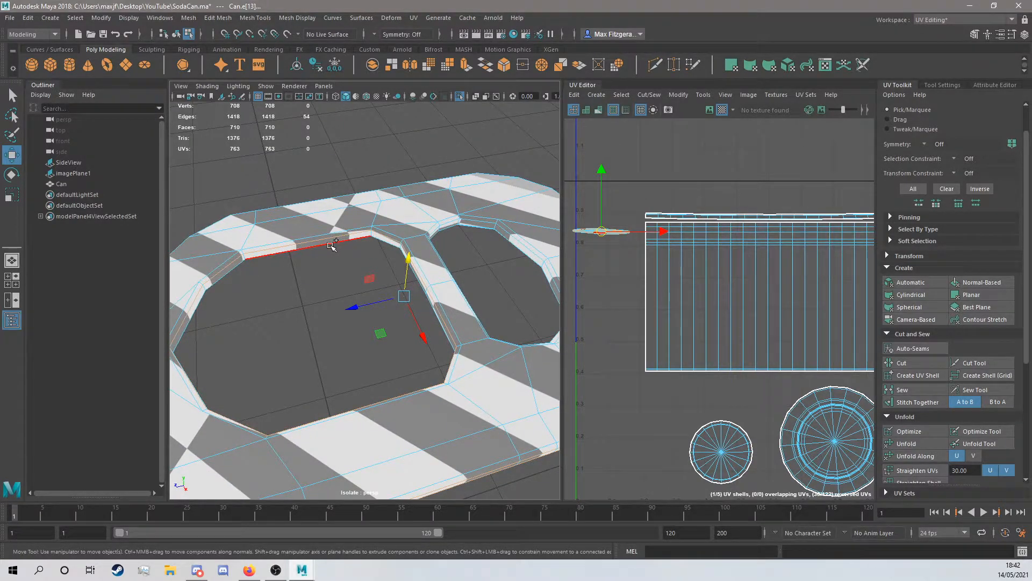
alt+drag(480, 249, 410, 243)
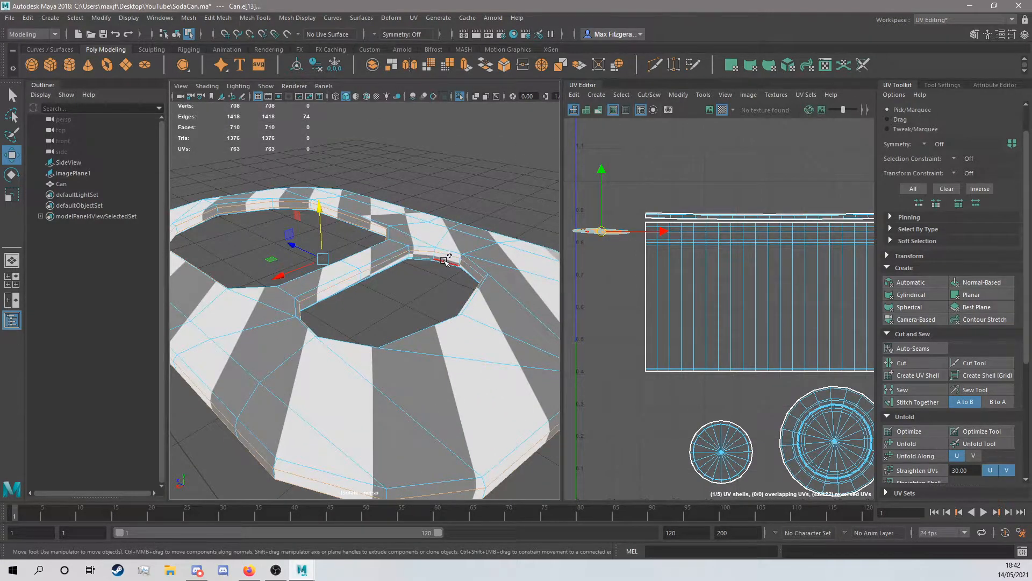
scroll(369, 277, down, 5)
scroll(377, 283, up, 2)
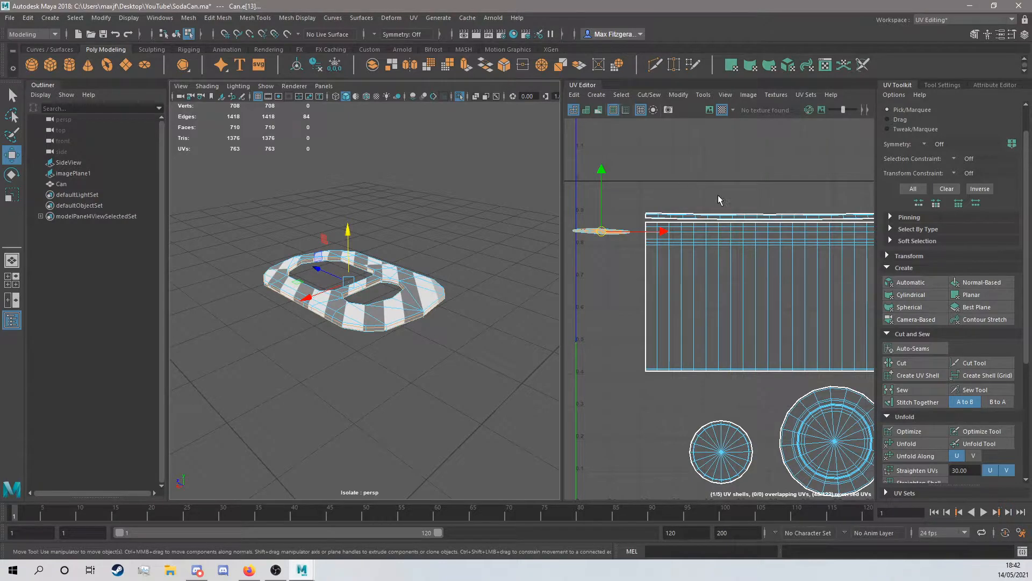
shift+right_drag(693, 180, 665, 195)
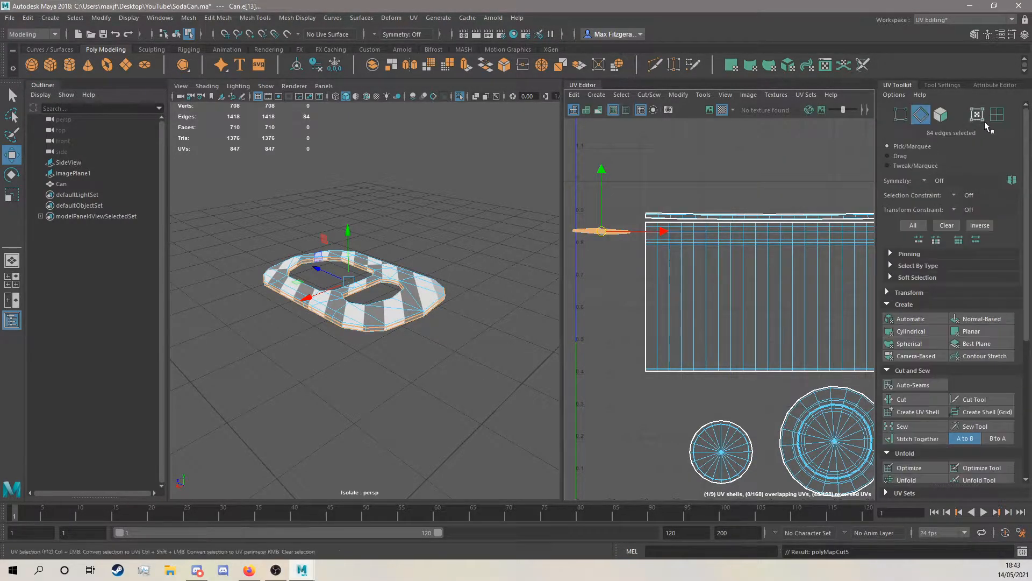
Move the pull tab's separated UV shells apart vertically so that the faces and side strips no longer overlap.
click(997, 114)
click(610, 235)
mouse_move(603, 211)
mouse_down()
mouse_move(607, 243)
mouse_move(600, 218)
mouse_up()
click(610, 235)
click(596, 232)
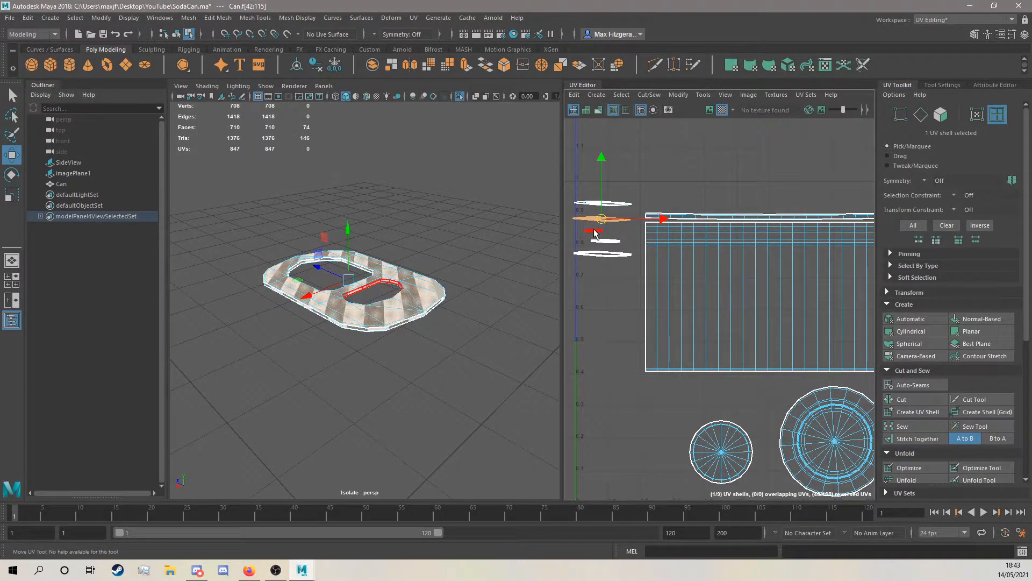
click(596, 231)
scroll(599, 229, up, 3)
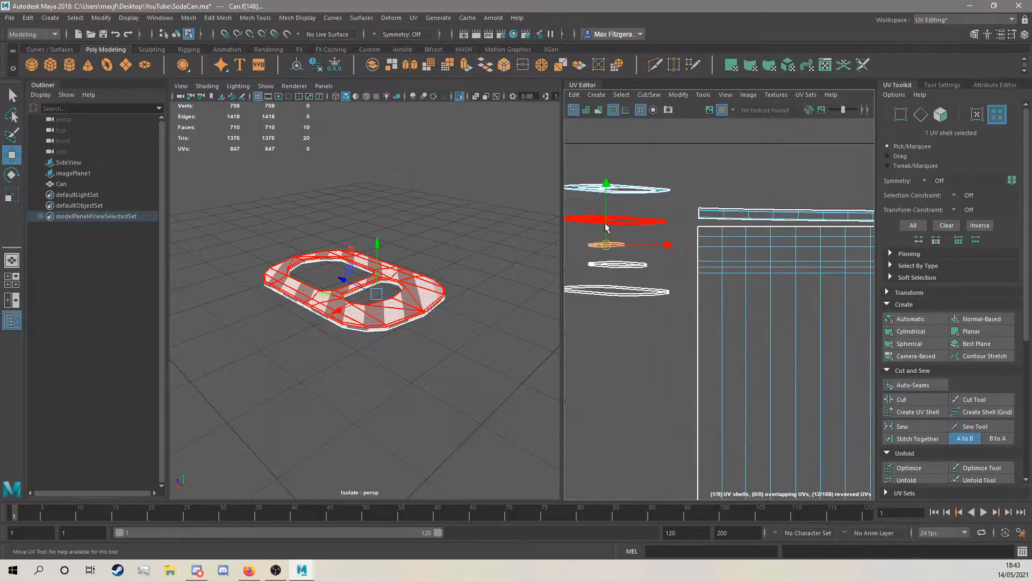
scroll(603, 226, up, 2)
Try to unfold the UV shells of the tab's top and bottom faces together.
click(645, 180)
click(660, 230)
drag(644, 237, 645, 238)
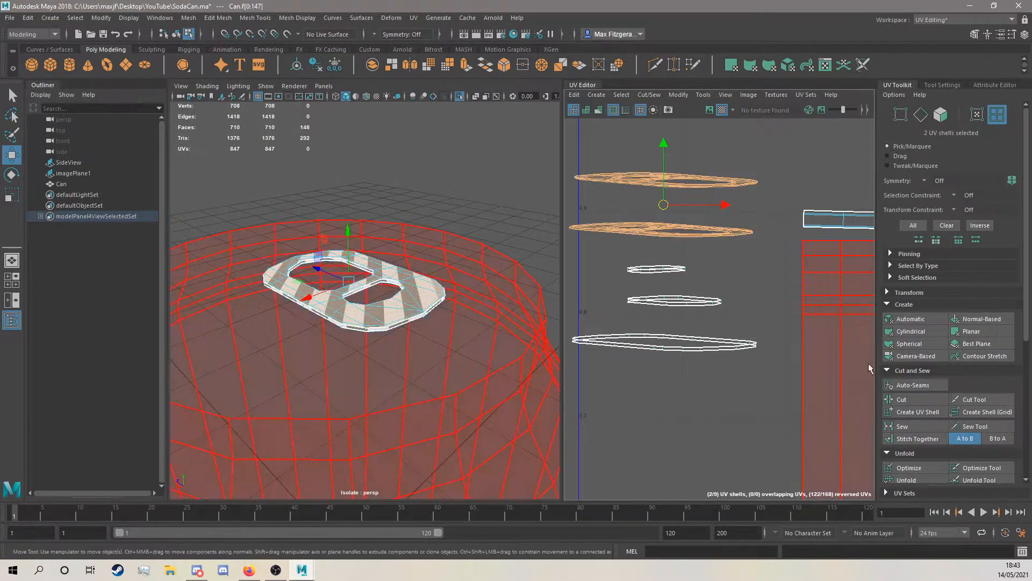
click(909, 480)
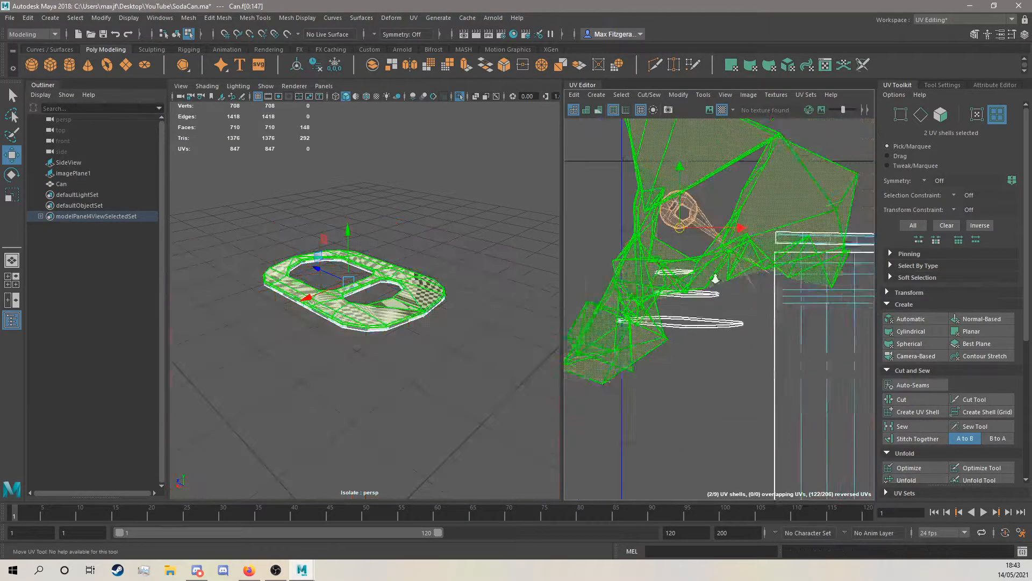
alt+drag(461, 273, 494, 281)
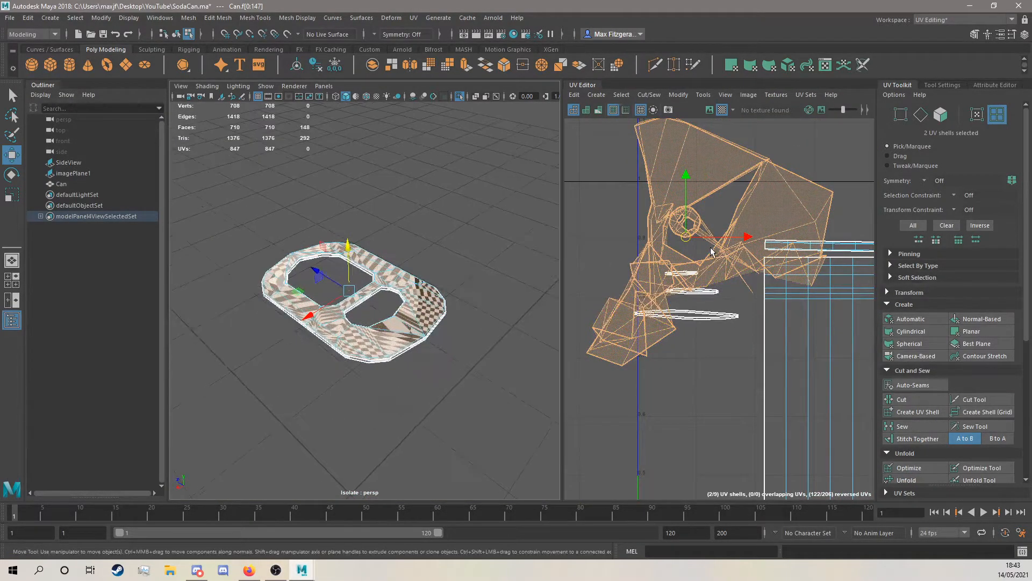
scroll(458, 290, up, 5)
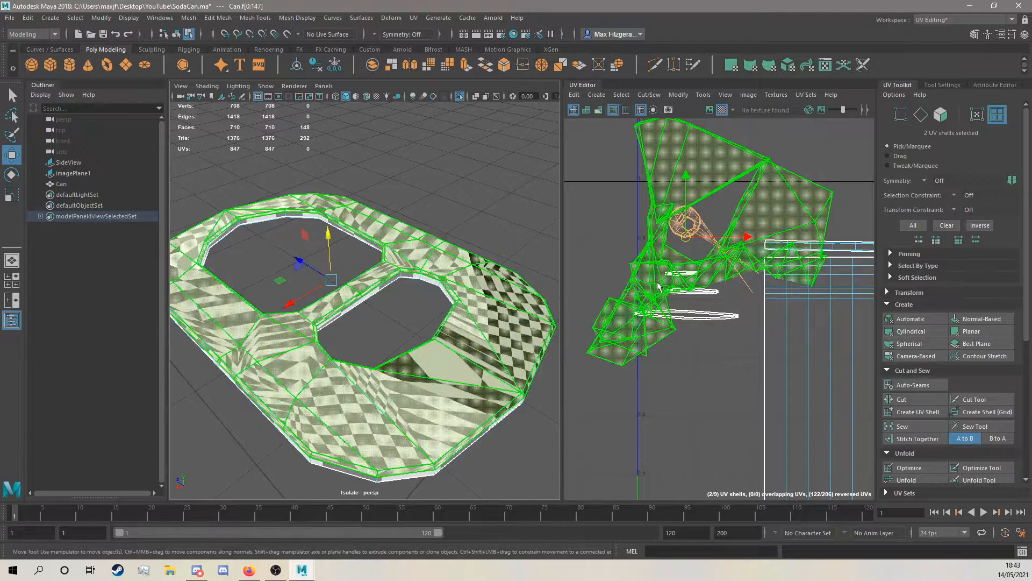
key(ctrl+z)
Project the tab's top-face UV shell with Camera-Based mapping while viewing the tab from straight above.
right_drag(493, 259, 474, 281)
right_drag(534, 246, 536, 246)
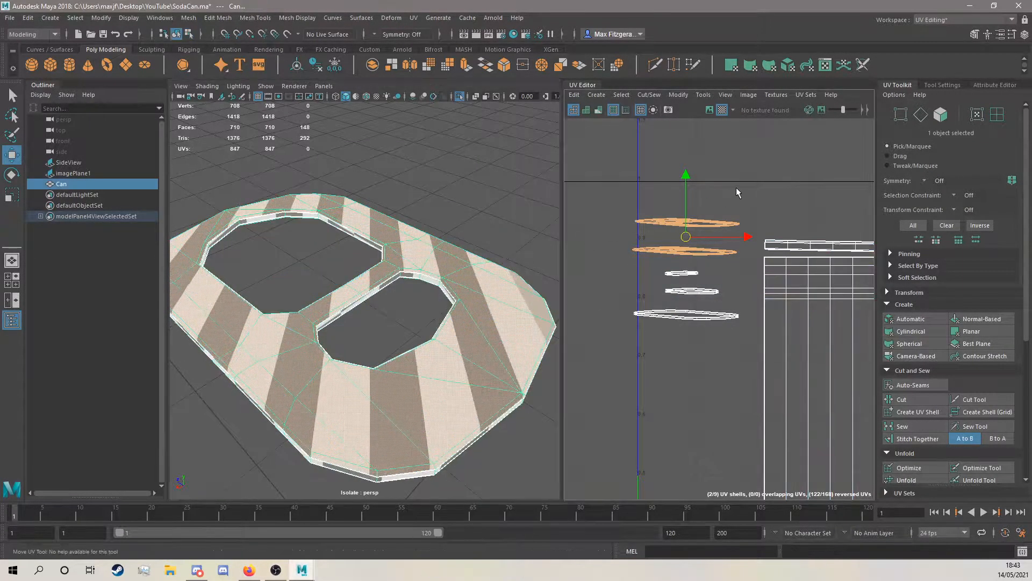
right_drag(675, 274, 660, 266)
click(679, 251)
alt+drag(456, 273, 588, 346)
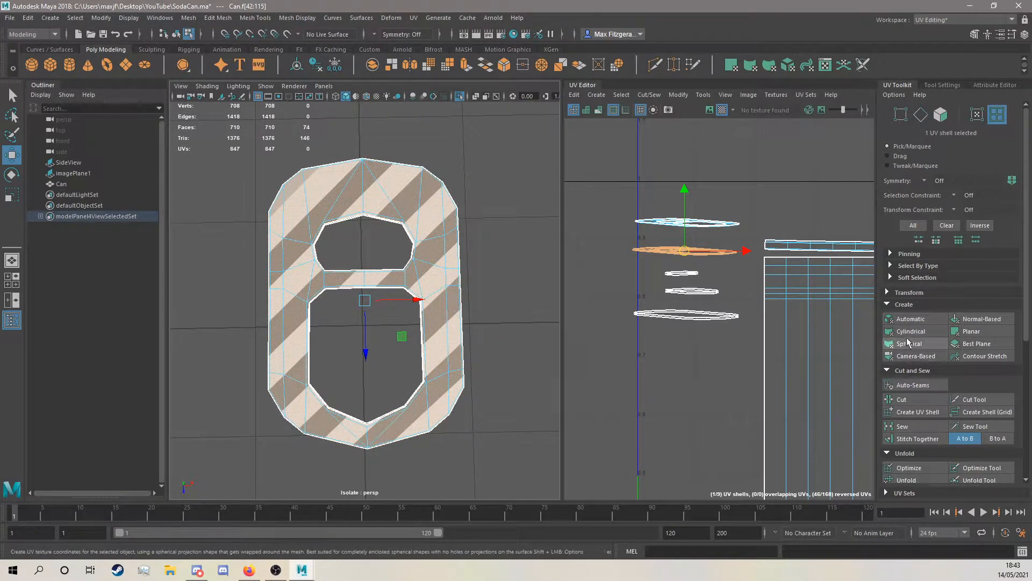
click(977, 331)
key(ctrl+z)
click(913, 356)
Scale the projected top-face shell down and place it below the body shell, beside the bottom shell.
scroll(682, 330, down, 2)
alt+middle_drag(717, 344, 681, 265)
scroll(680, 309, down, 2)
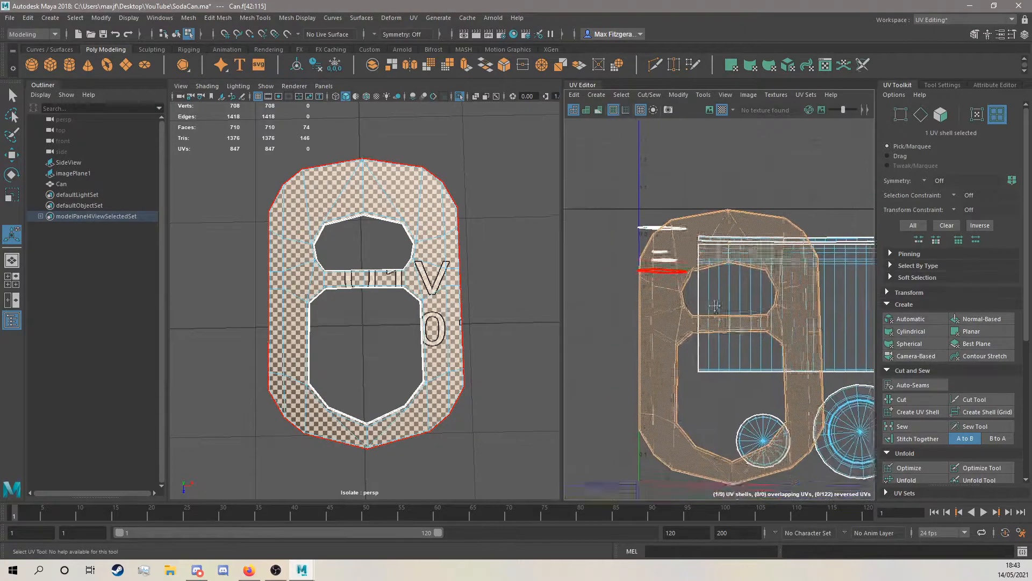
scroll(696, 311, down, 1)
scroll(408, 306, up, 5)
scroll(424, 310, down, 4)
alt+drag(425, 310, 403, 289)
alt+middle_drag(458, 283, 387, 370)
key(r)
drag(718, 314, 709, 359)
key(w)
Project the tab's bottom-face shell with Camera-Based mapping from below, then scale it down and place it beside the top-face shell.
click(649, 196)
alt+drag(431, 245, 413, 212)
scroll(405, 265, up, 6)
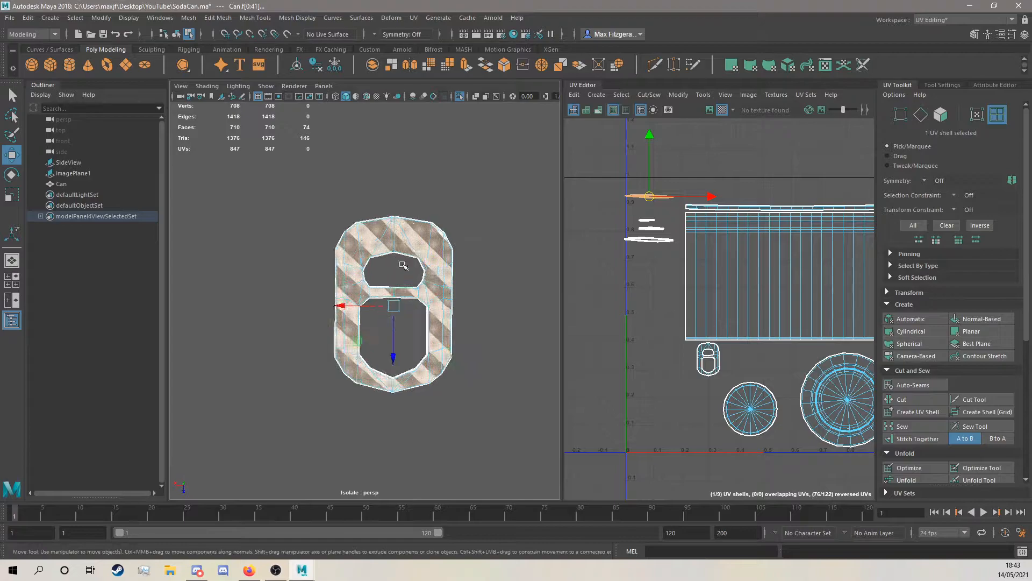
alt+drag(421, 274, 409, 270)
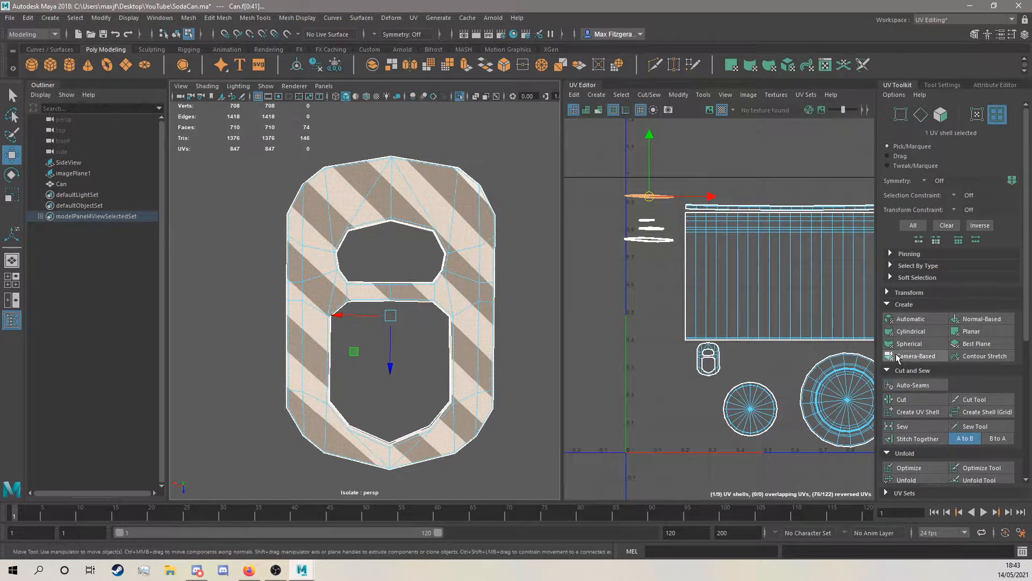
click(915, 356)
key(r)
drag(731, 318, 682, 364)
key(w)
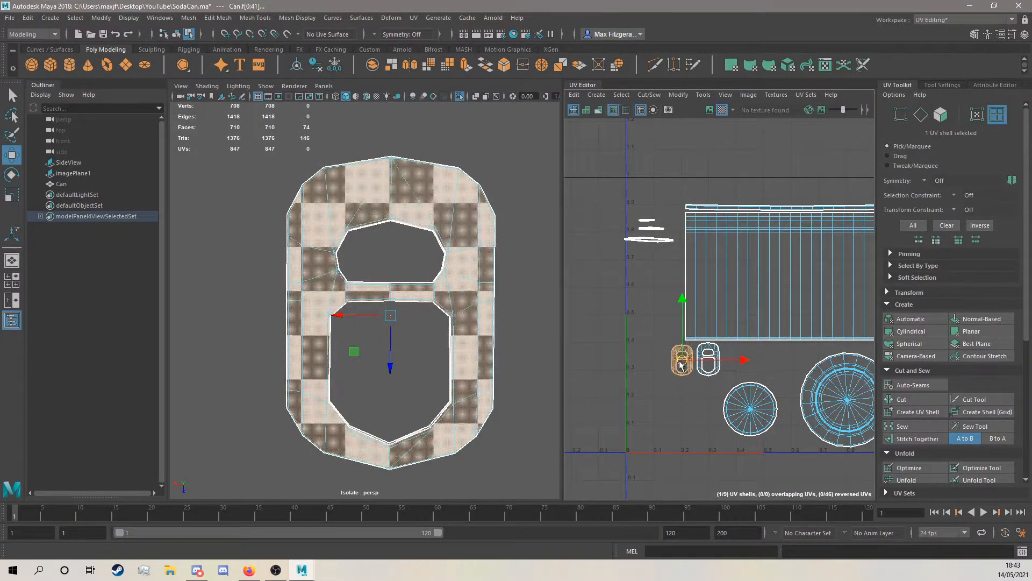
Cut one edge across each of the tab's three ring-shaped side strips in the UV layout.
alt+drag(510, 278, 442, 325)
scroll(638, 213, up, 8)
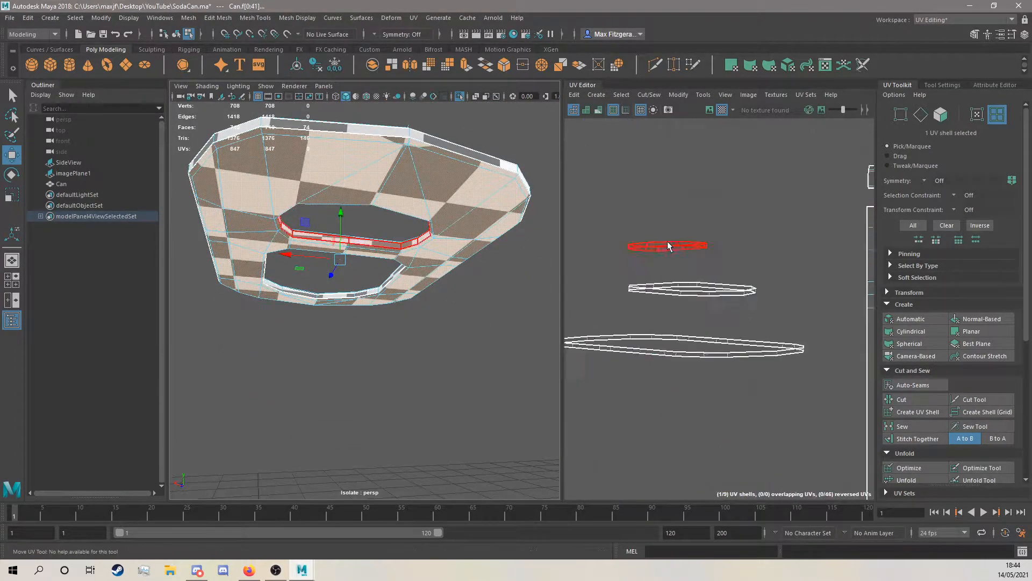
alt+middle_drag(728, 276, 739, 278)
click(922, 113)
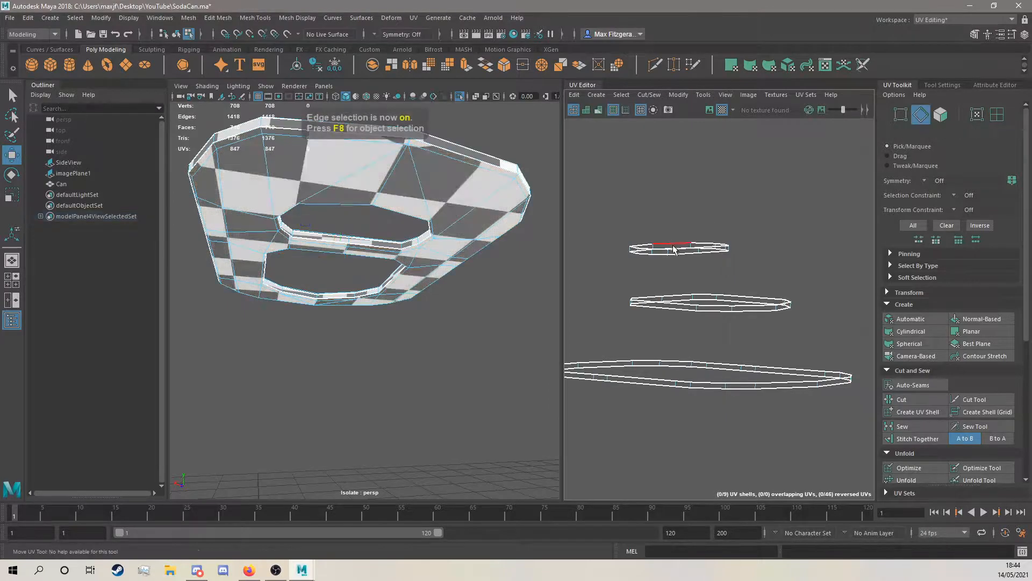
click(668, 251)
shift+click(696, 313)
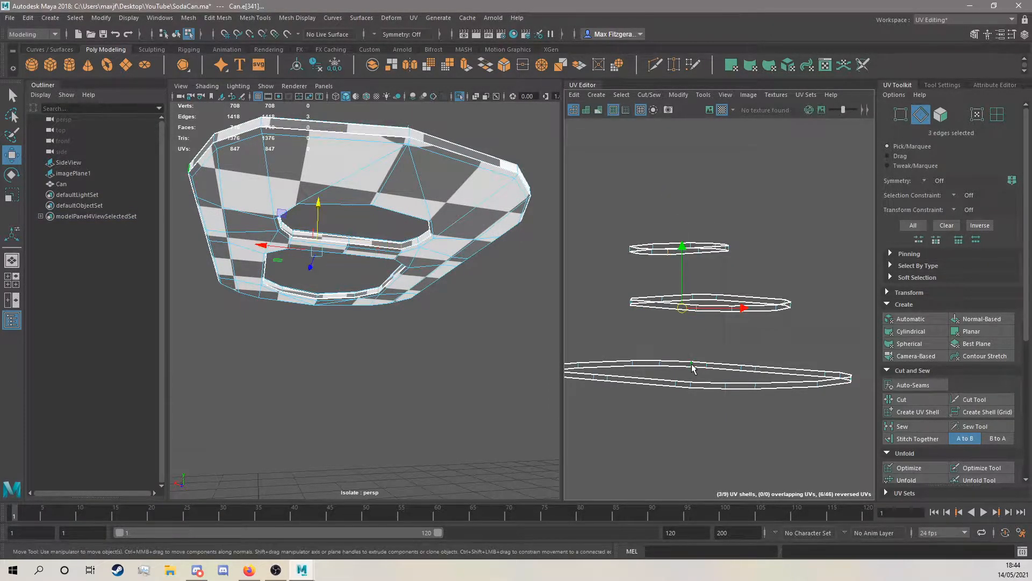
scroll(698, 329, up, 5)
shift+click(687, 381)
scroll(750, 329, down, 4)
scroll(750, 328, down, 2)
shift+right_drag(801, 326, 764, 341)
Select the tab's three side-strip UV shells and unfold them.
click(996, 115)
drag(655, 207, 825, 415)
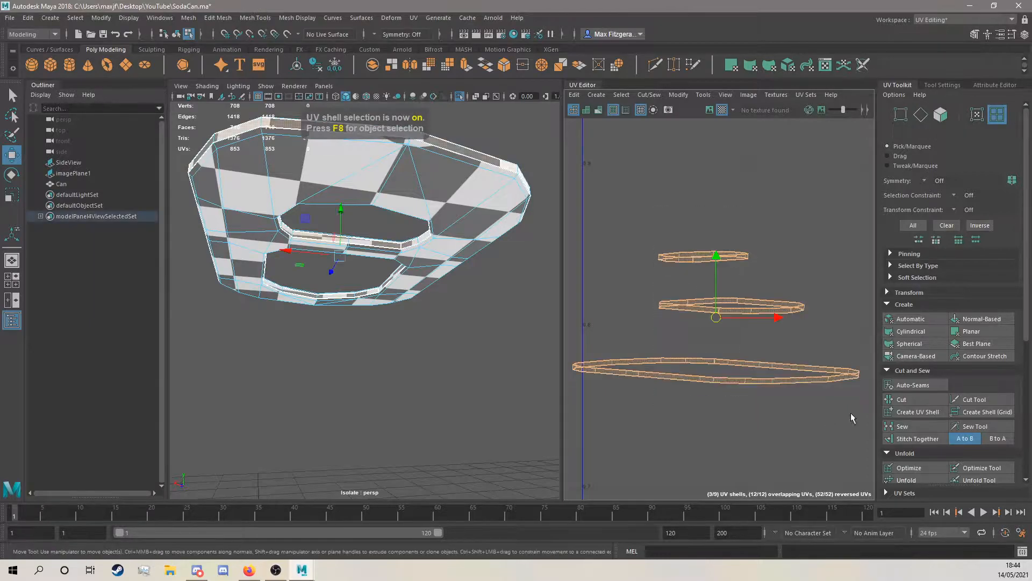
click(909, 480)
scroll(744, 356, down, 4)
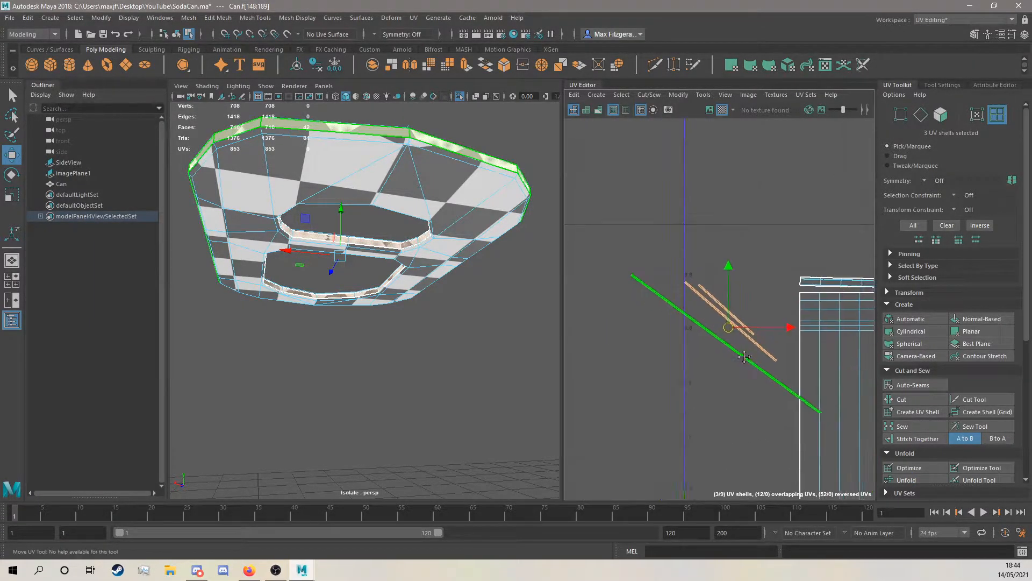
Level the three side strips with Orient Shells and place them near the bottom edge of the UV tile.
alt+middle_drag(744, 356, 714, 270)
scroll(926, 427, down, 6)
click(920, 409)
scroll(680, 285, down, 3)
drag(671, 227, 720, 458)
click(692, 411)
scroll(691, 412, down, 3)
scroll(395, 297, down, 6)
Show the whole can again and examine the checker pattern across its body and lid.
alt+drag(378, 291, 410, 341)
key(ctrl+1)
scroll(384, 310, down, 3)
alt+middle_drag(410, 340, 448, 294)
alt+drag(328, 395, 396, 360)
alt+middle_drag(396, 360, 423, 308)
alt+drag(347, 346, 390, 352)
alt+middle_drag(390, 352, 409, 327)
alt+drag(409, 327, 436, 344)
scroll(437, 324, down, 3)
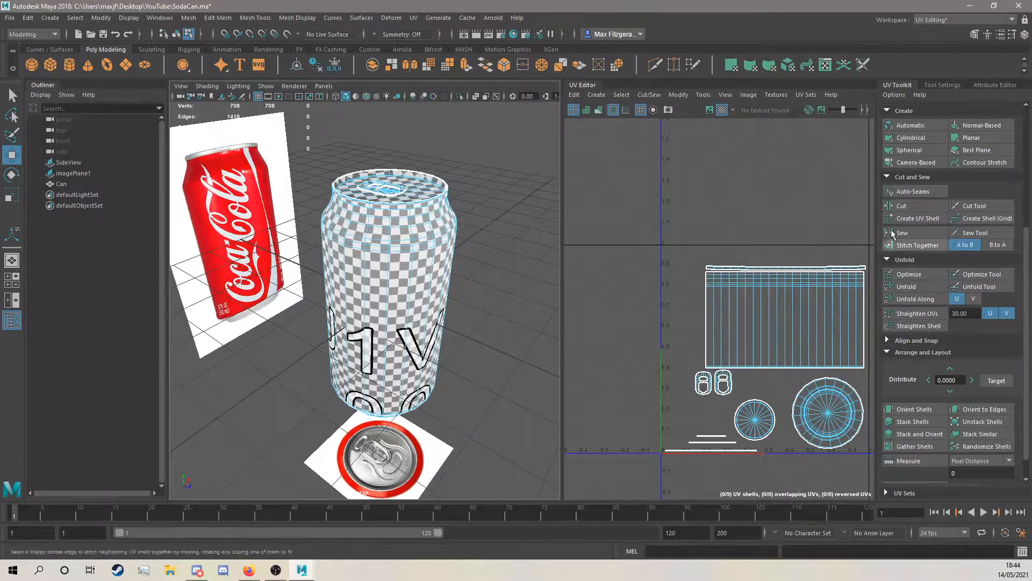
Select the can body's UV shell and compare its checker size with that of the rim and lid.
scroll(987, 149, up, 4)
click(704, 309)
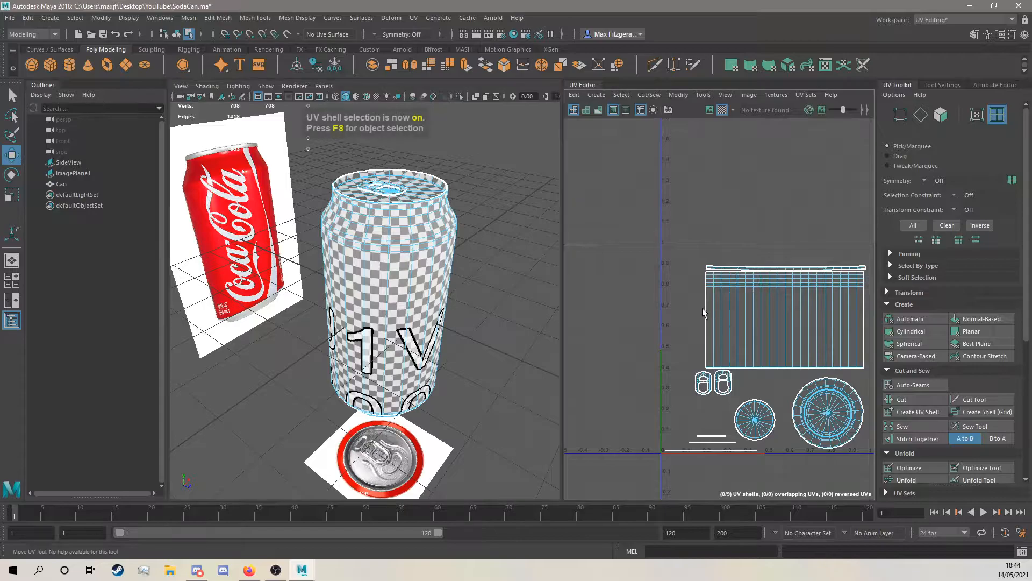
click(392, 239)
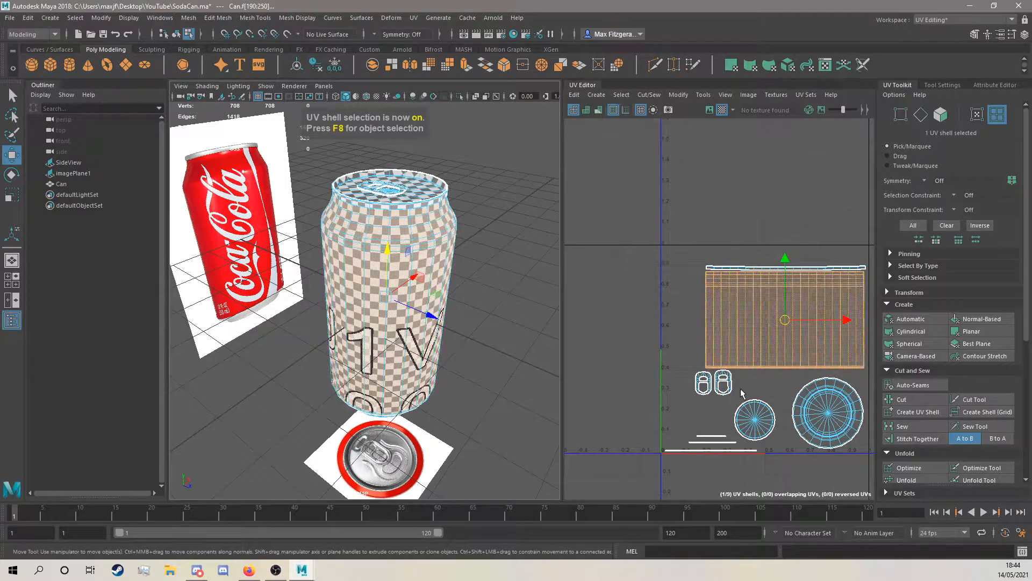
scroll(395, 211, up, 5)
alt+middle_drag(383, 201, 379, 284)
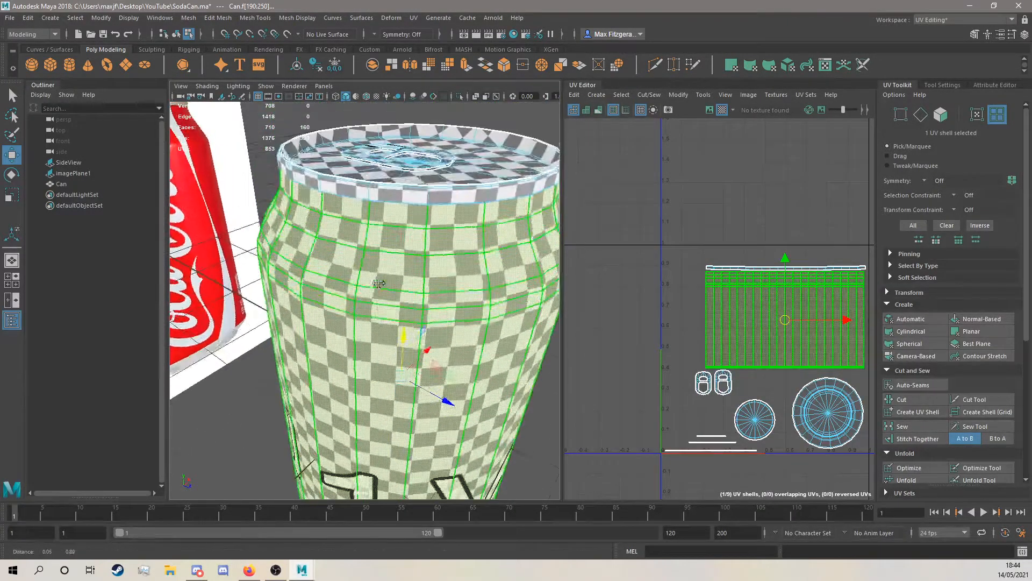
alt+drag(378, 283, 408, 301)
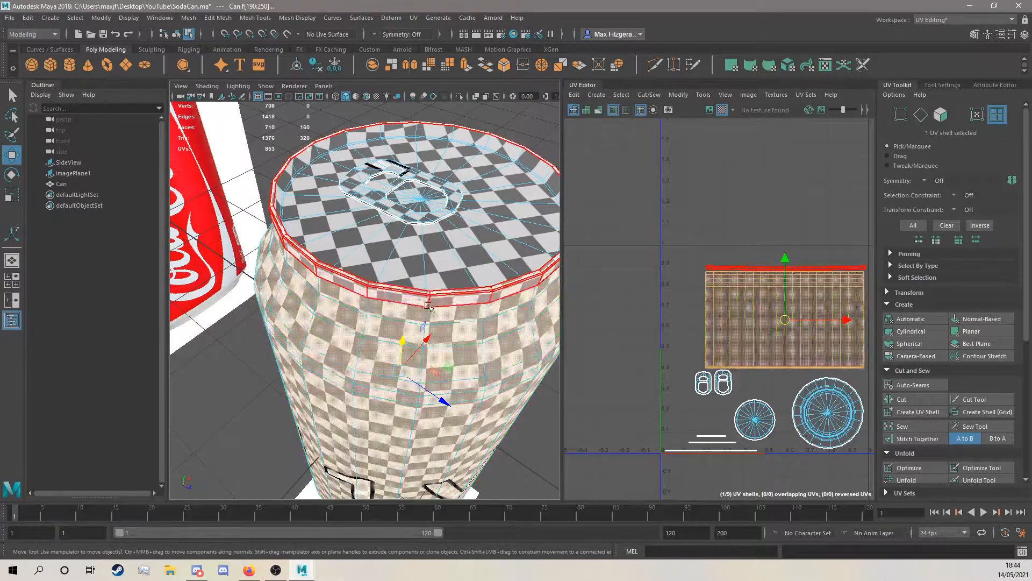
Get the can body's texel density and apply 50.5436 px/unit at map size 512 to all UV shells.
click(888, 293)
scroll(918, 401, down, 3)
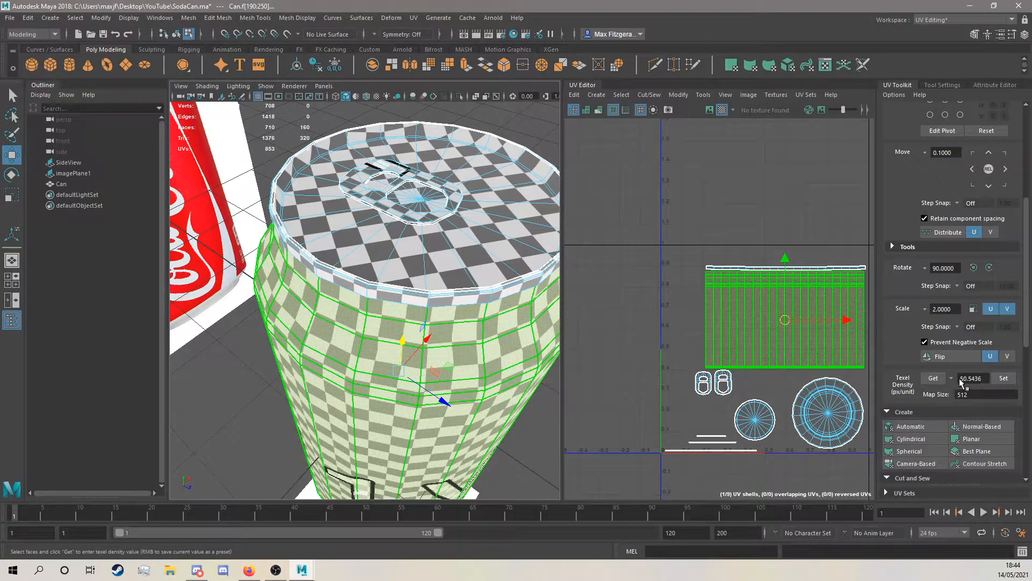
alt+middle_drag(699, 319, 683, 301)
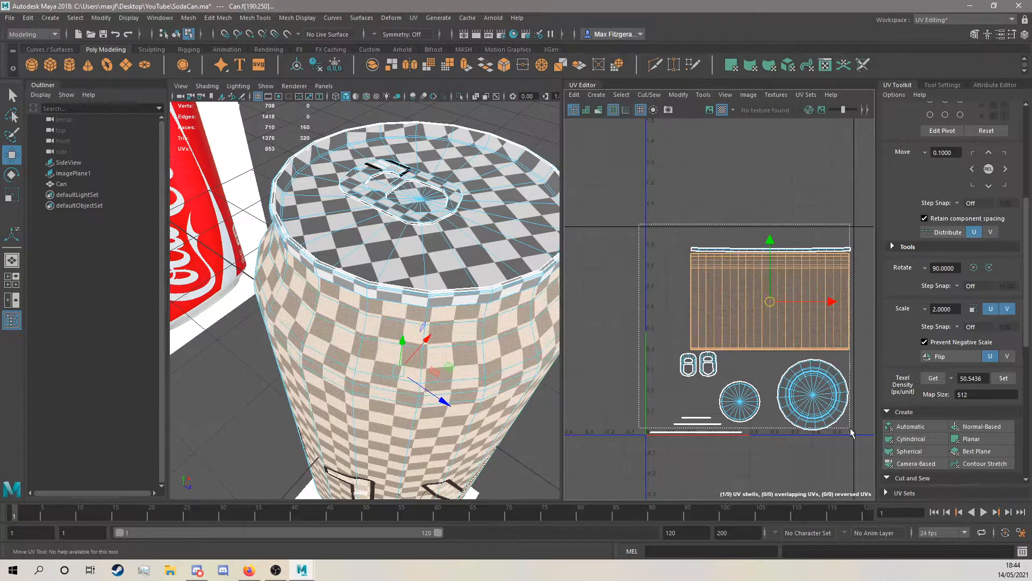
drag(864, 443, 866, 444)
click(1003, 378)
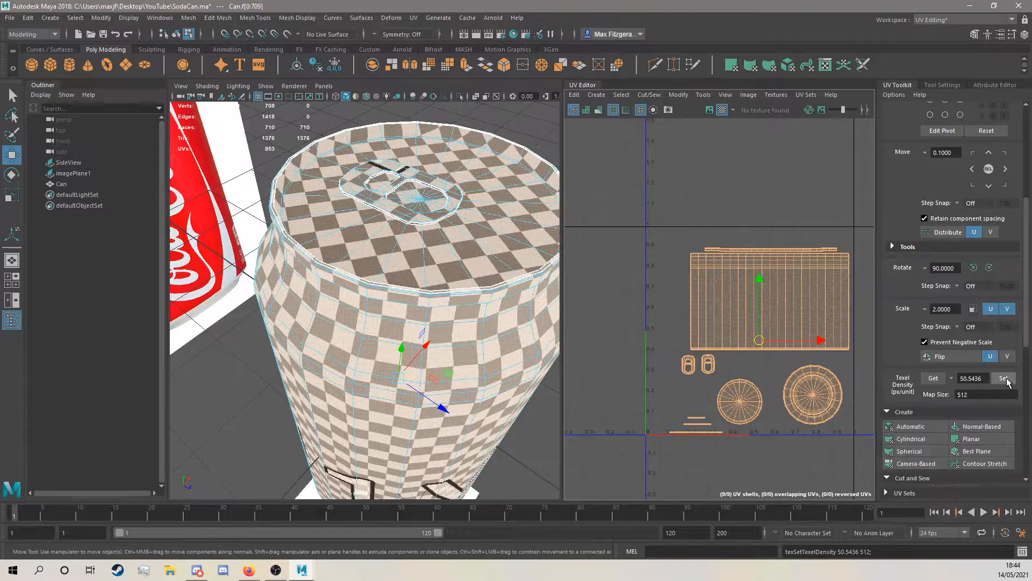
alt+drag(481, 290, 429, 268)
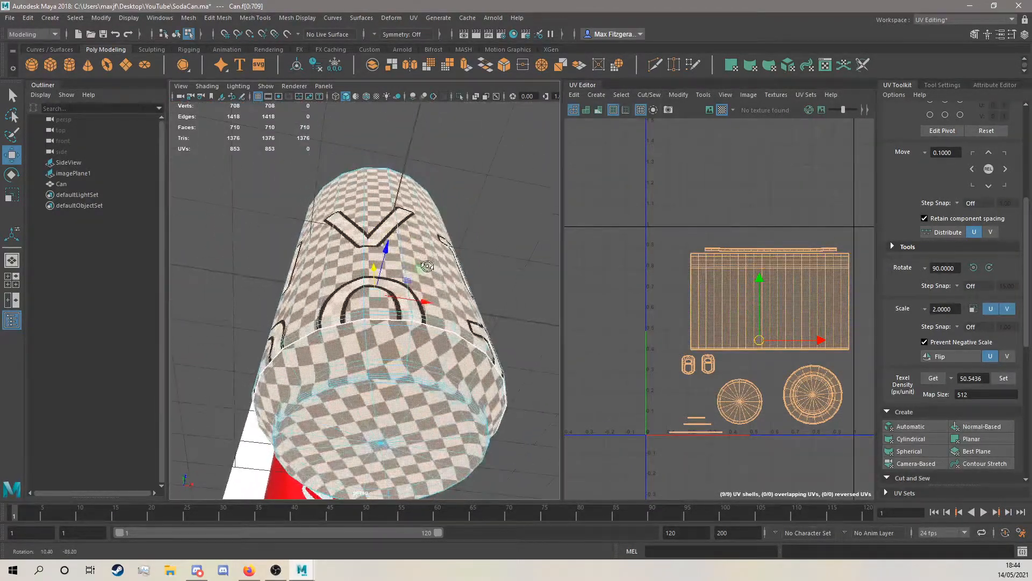
alt+drag(521, 339, 380, 323)
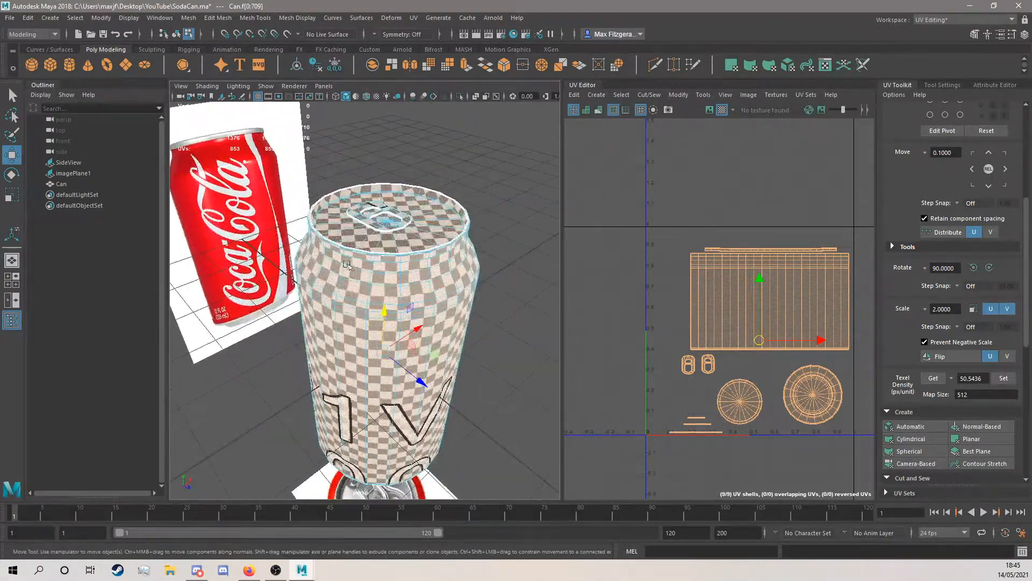
Scale all nine UV shells up together so the can body nearly spans the width of the UV tile.
scroll(974, 241, up, 7)
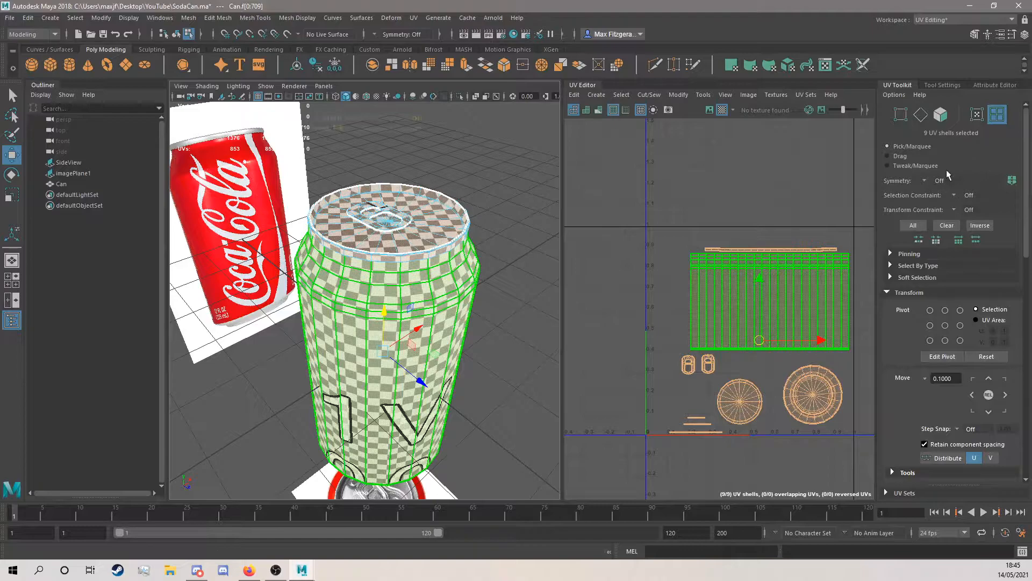
alt+middle_drag(653, 268, 630, 232)
drag(797, 397, 798, 397)
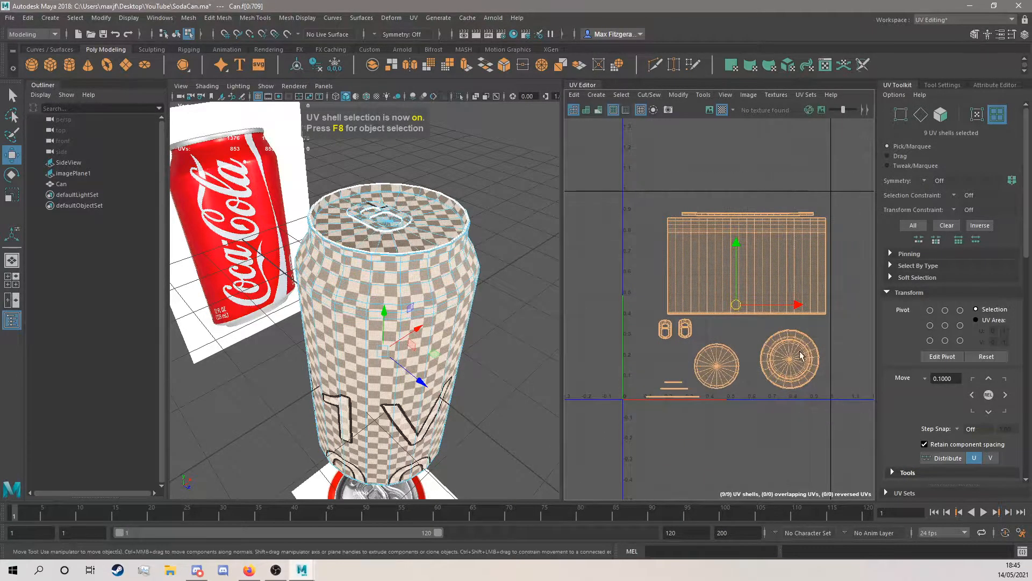
scroll(760, 317, down, 2)
key(r)
drag(742, 309, 750, 308)
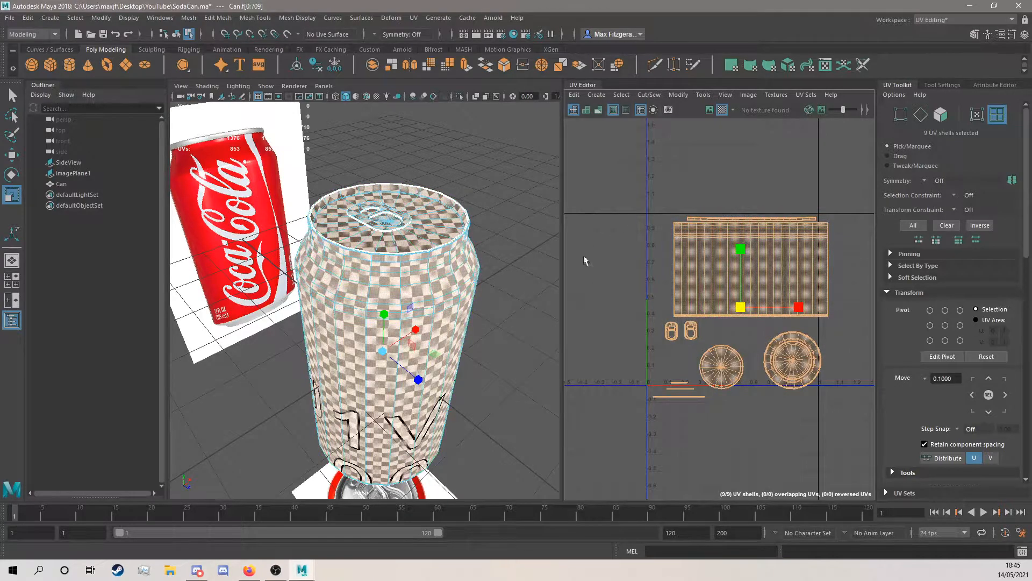
drag(741, 307, 746, 308)
Move the can body and rim strip shells together into the upper part of the UV tile.
click(698, 185)
drag(730, 186, 731, 268)
key(w)
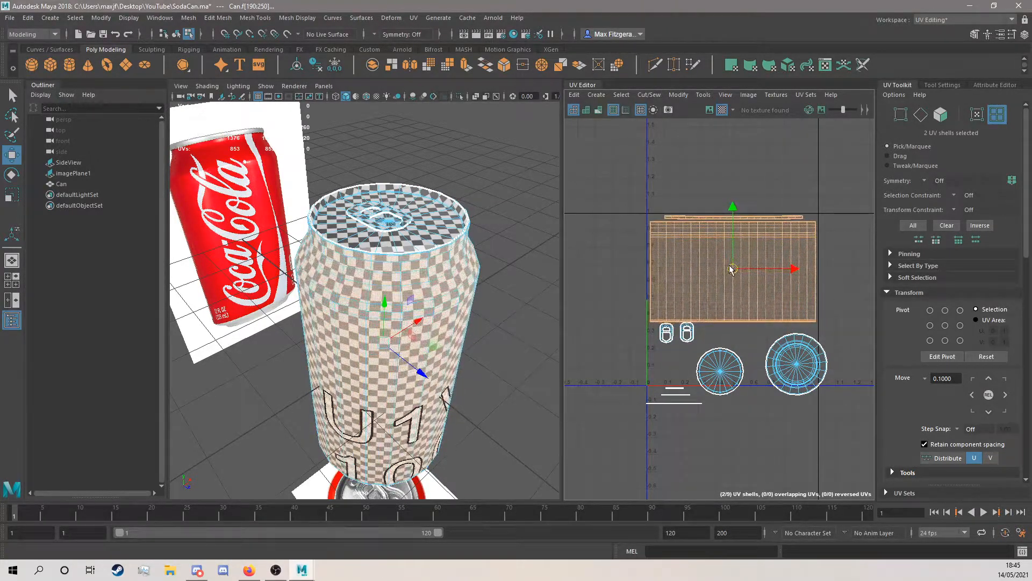
Place the two tab shells just under the body shell's left end and stack the three side strips beneath them.
click(687, 335)
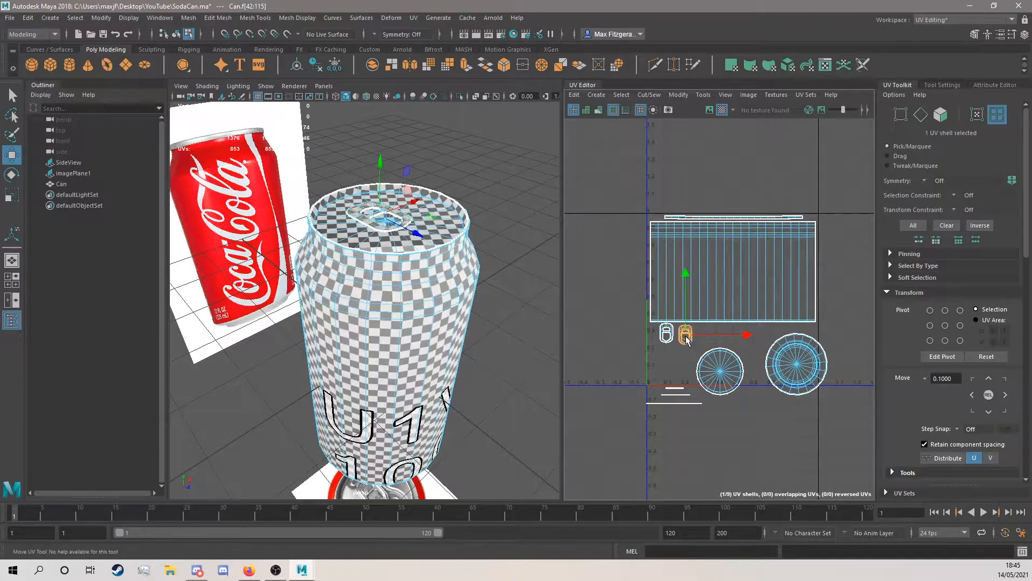
drag(708, 347, 672, 339)
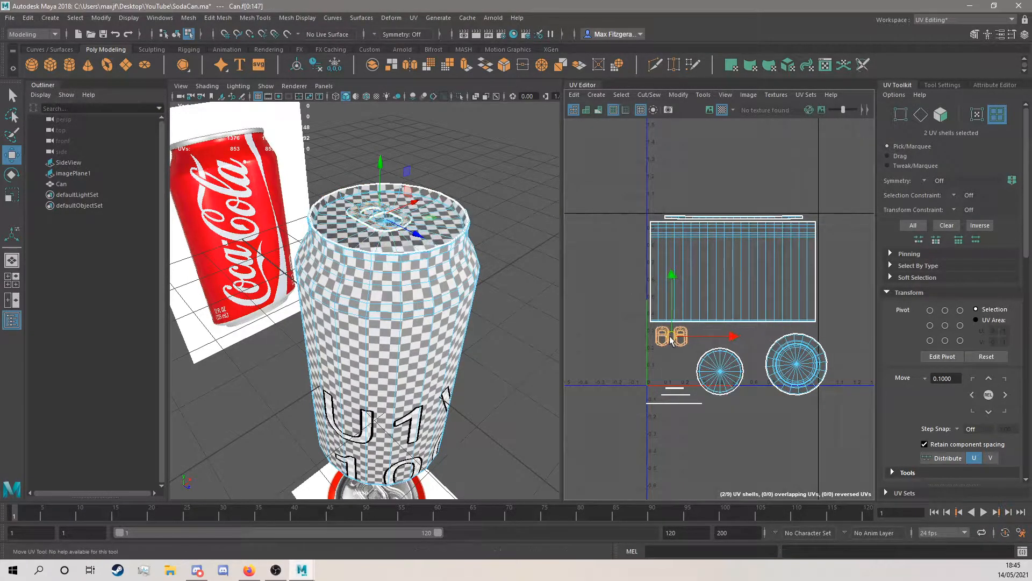
click(671, 387)
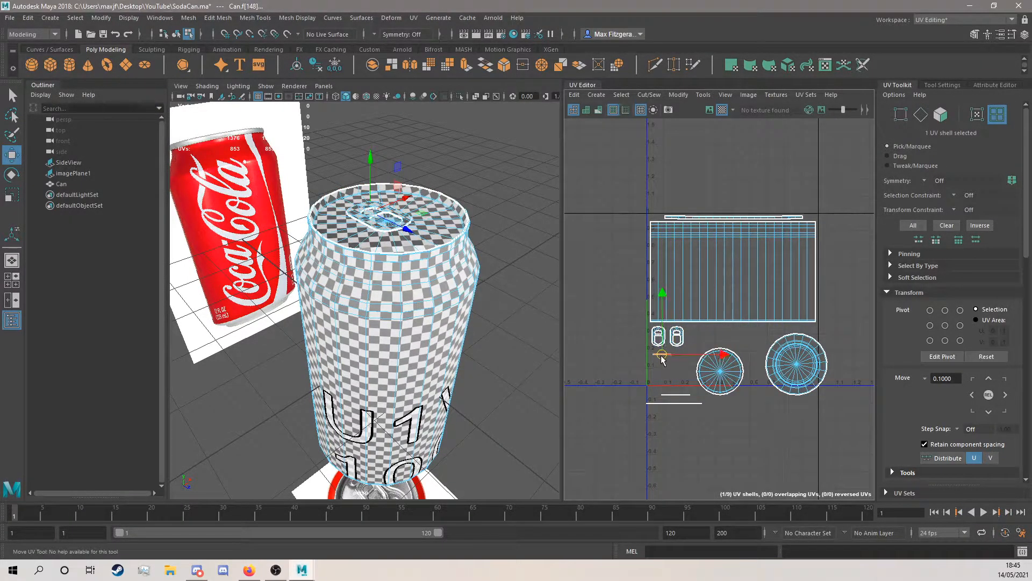
drag(672, 385, 663, 364)
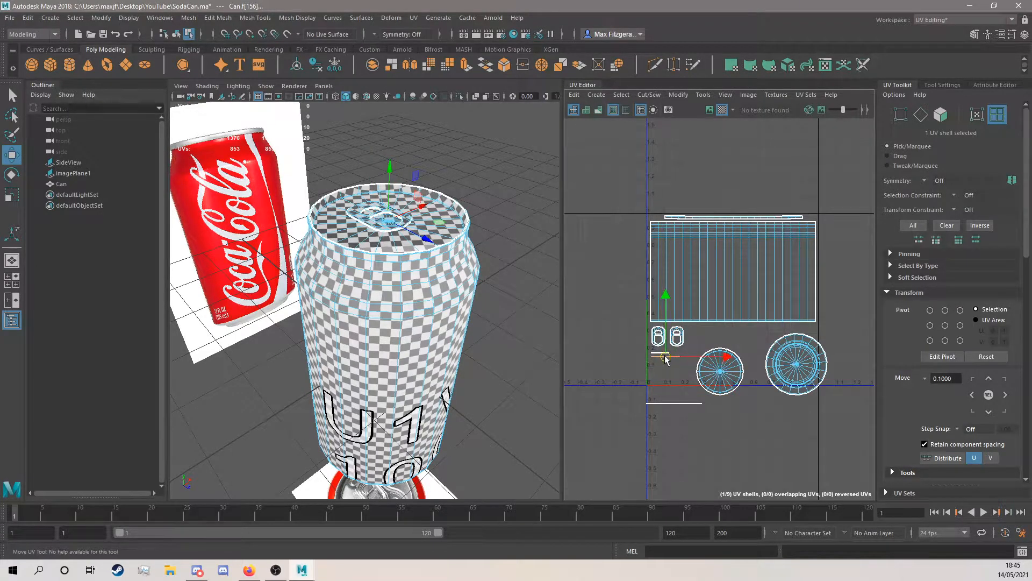
click(679, 403)
drag(672, 405, 674, 371)
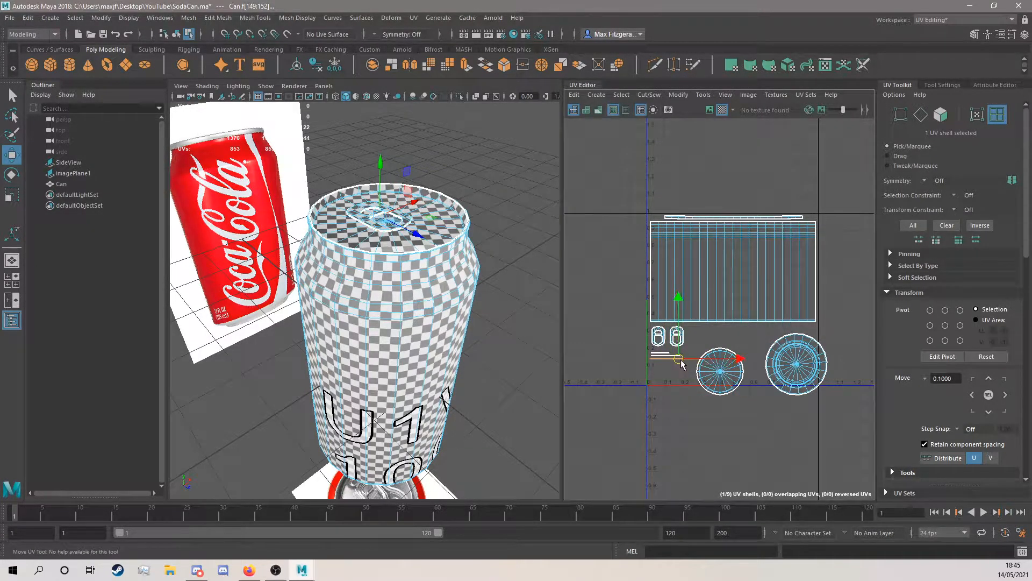
Fit the large circular base shell under the body shell in the lower-right corner of the UV tile.
click(720, 370)
click(803, 368)
drag(803, 368, 794, 359)
scroll(793, 359, up, 2)
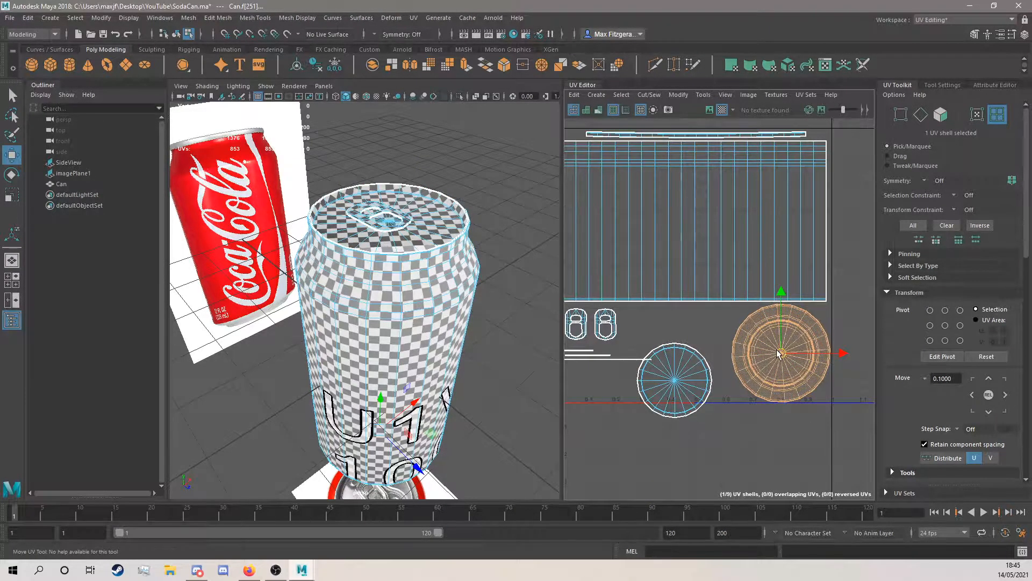
scroll(799, 362, up, 2)
drag(791, 352, 796, 353)
Place the smaller circular lid shell between the side strips and the base shell inside the UV tile.
scroll(643, 368, down, 2)
alt+middle_drag(644, 368, 762, 356)
click(723, 388)
drag(695, 385, 718, 344)
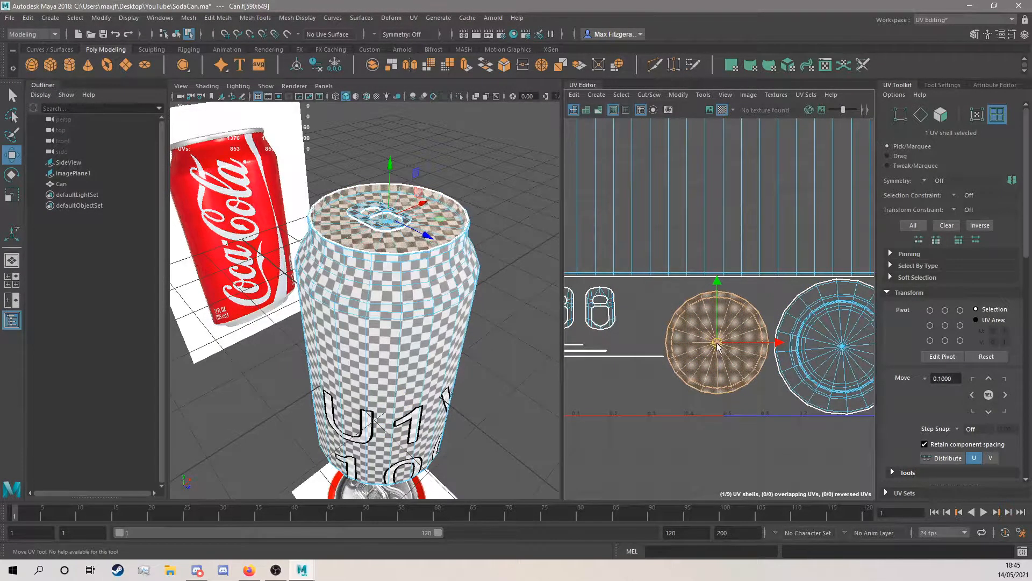
key(a)
click(640, 339)
Examine the checker pattern on the whole can from several angles beside the Coca-Cola reference images.
scroll(495, 304, down, 3)
alt+drag(468, 328, 482, 325)
scroll(482, 324, down, 3)
alt+middle_drag(482, 326, 483, 314)
alt+drag(483, 315, 430, 325)
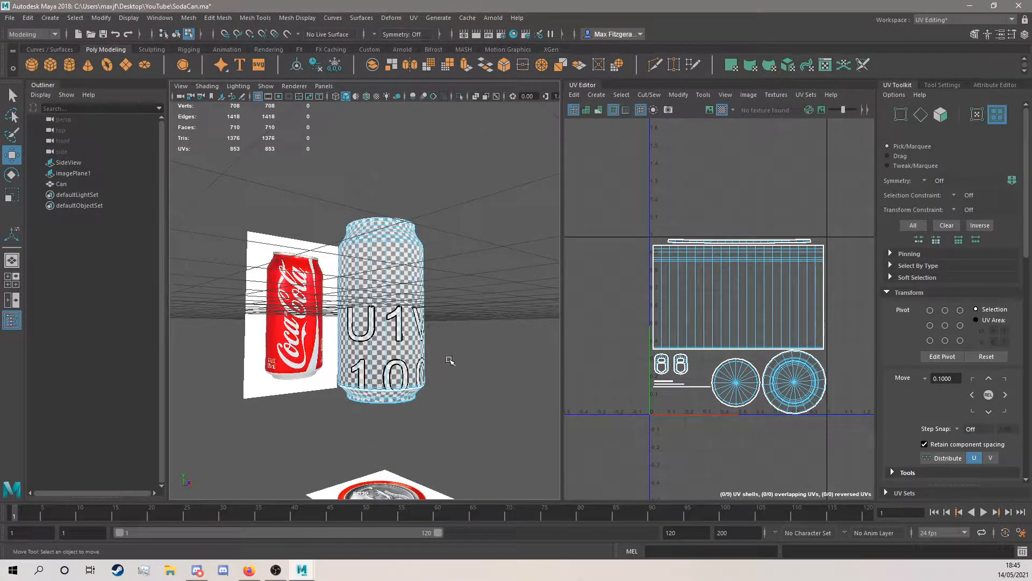
alt+drag(472, 299, 414, 329)
click(414, 329)
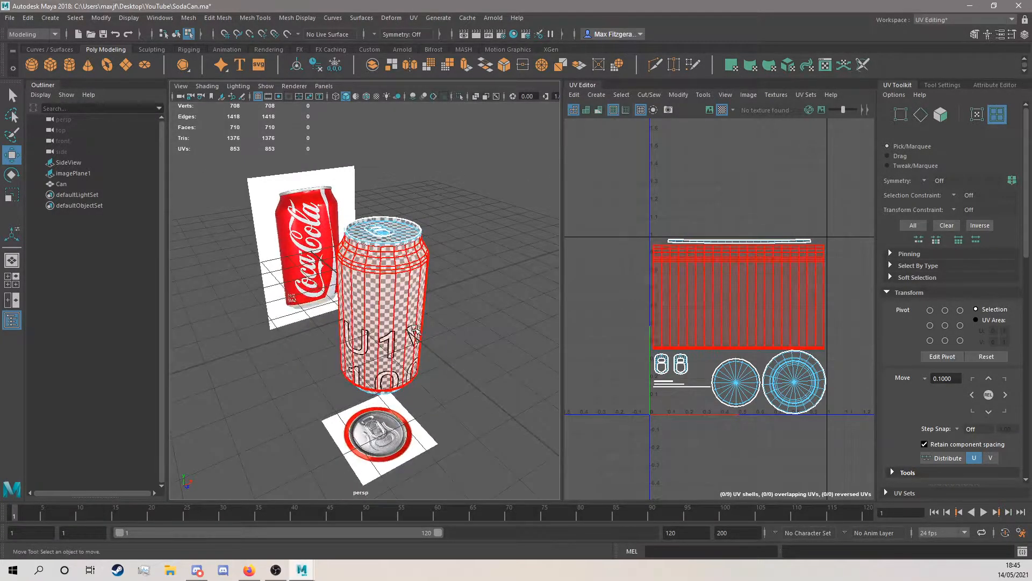
click(438, 276)
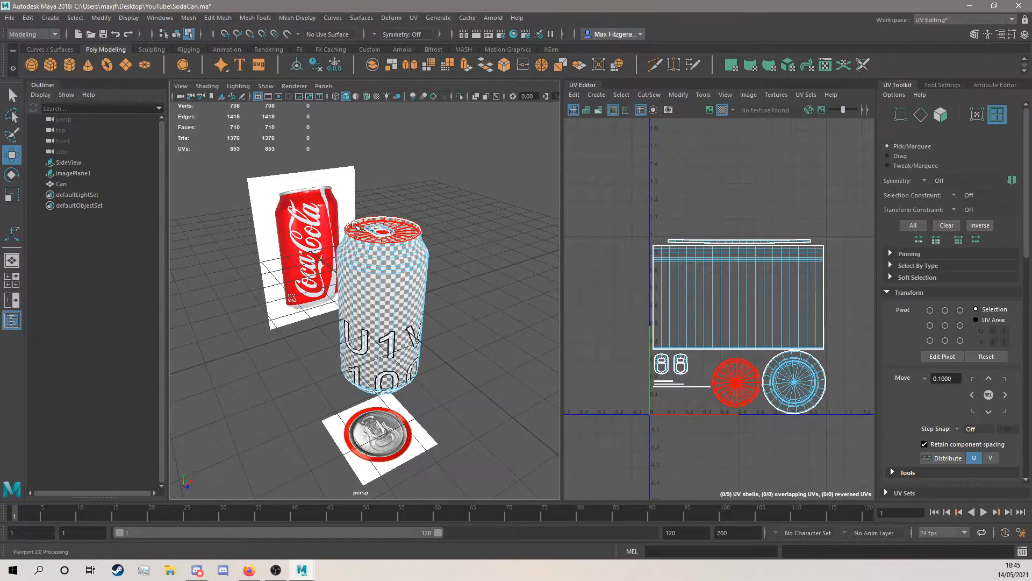
click(404, 277)
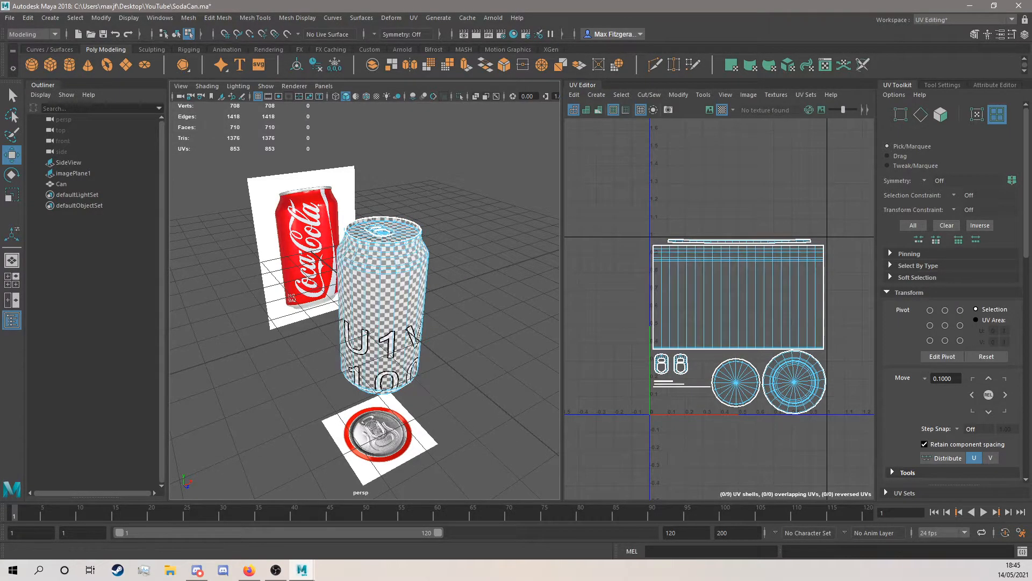